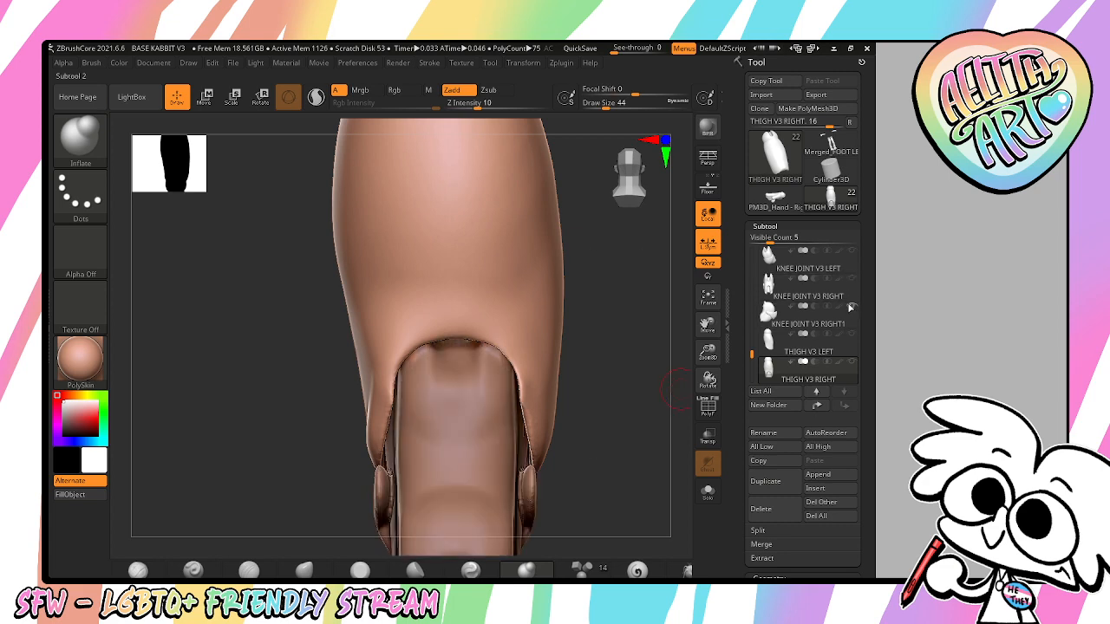
- Make KNEE JOINT V3 RIGHT1 the active subtool and frame it in a side view
click(836, 322)
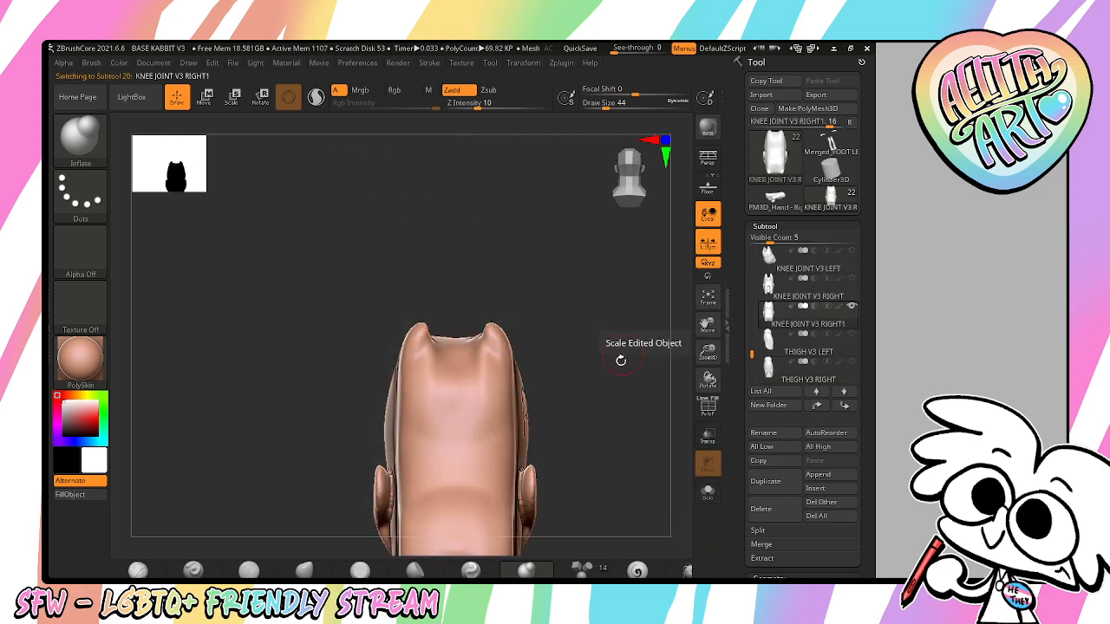
right_drag(620, 361, 588, 359)
click(708, 296)
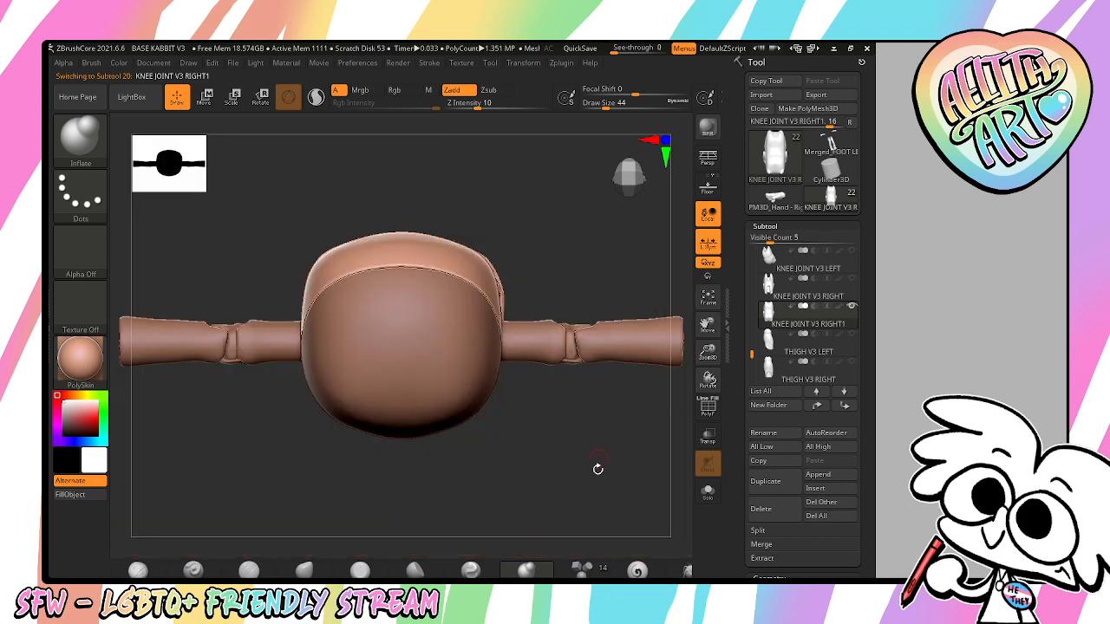
right_drag(597, 460, 607, 382)
click(708, 296)
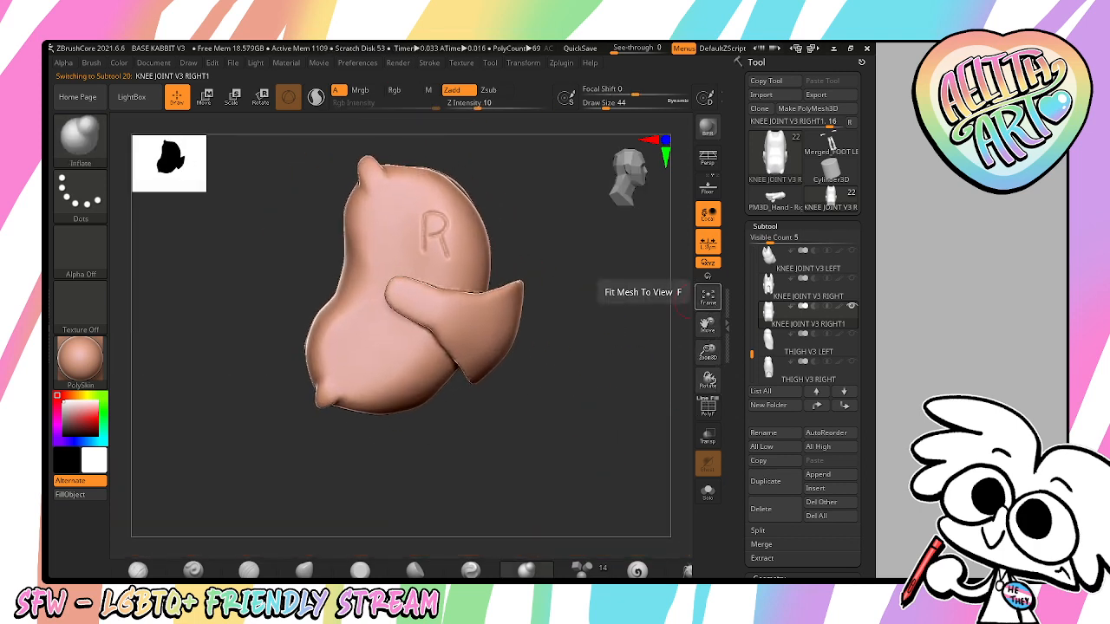
scroll(799, 253, down, 8)
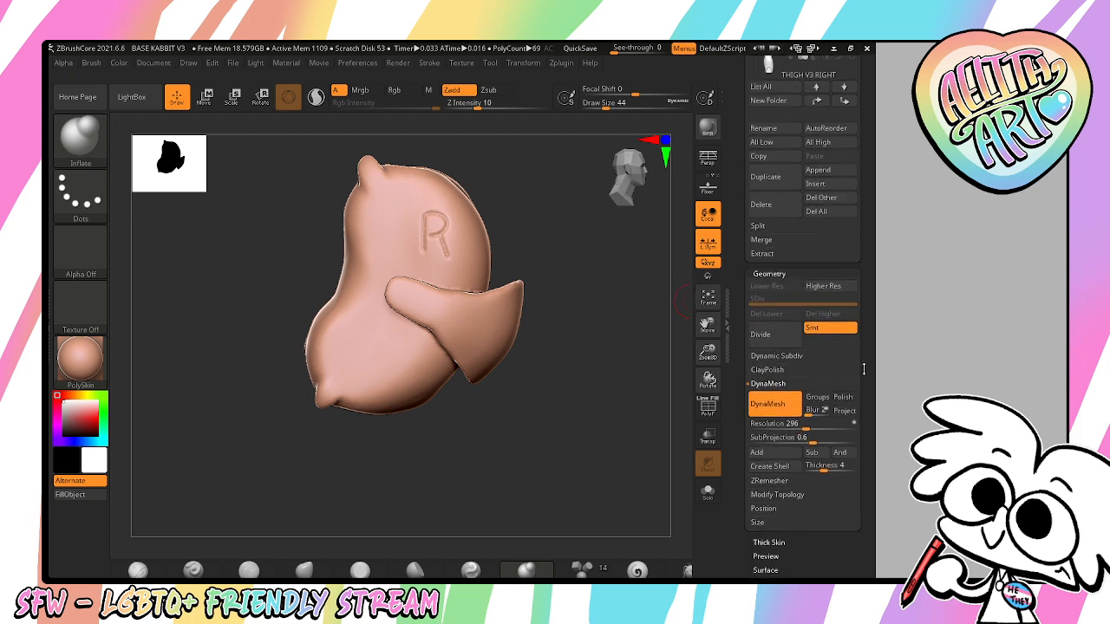
- Inflate the whole KNEE JOINT V3 RIGHT1 mesh by 10 with the Inflate deformation
click(799, 253)
click(827, 307)
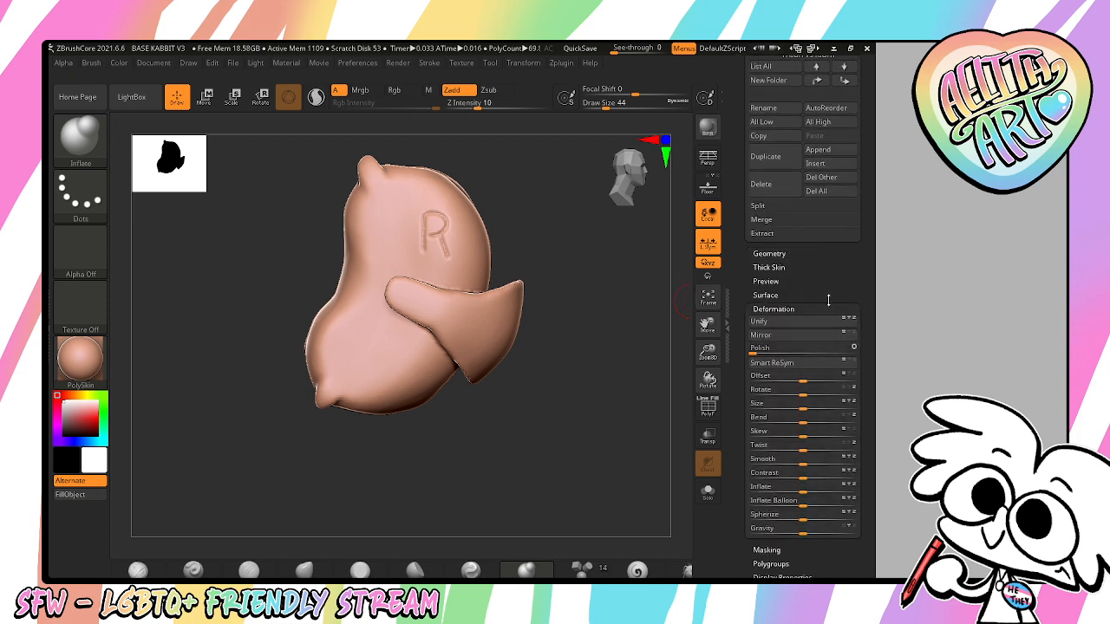
scroll(862, 390, down, 3)
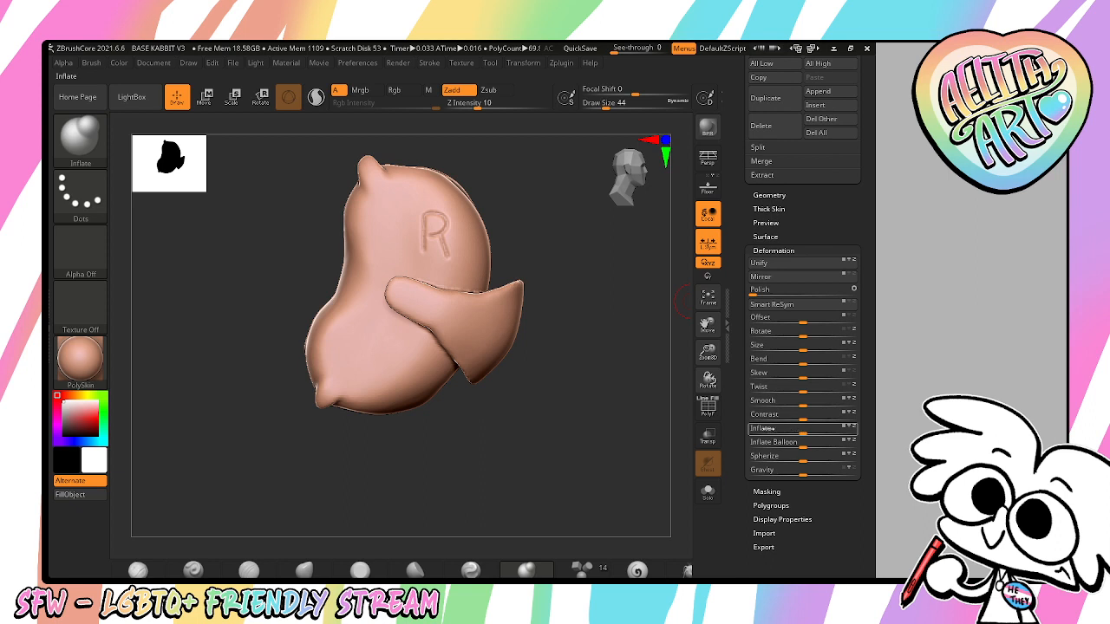
mouse_move(644, 428)
mouse_down()
mouse_move(619, 448)
mouse_move(646, 418)
mouse_up()
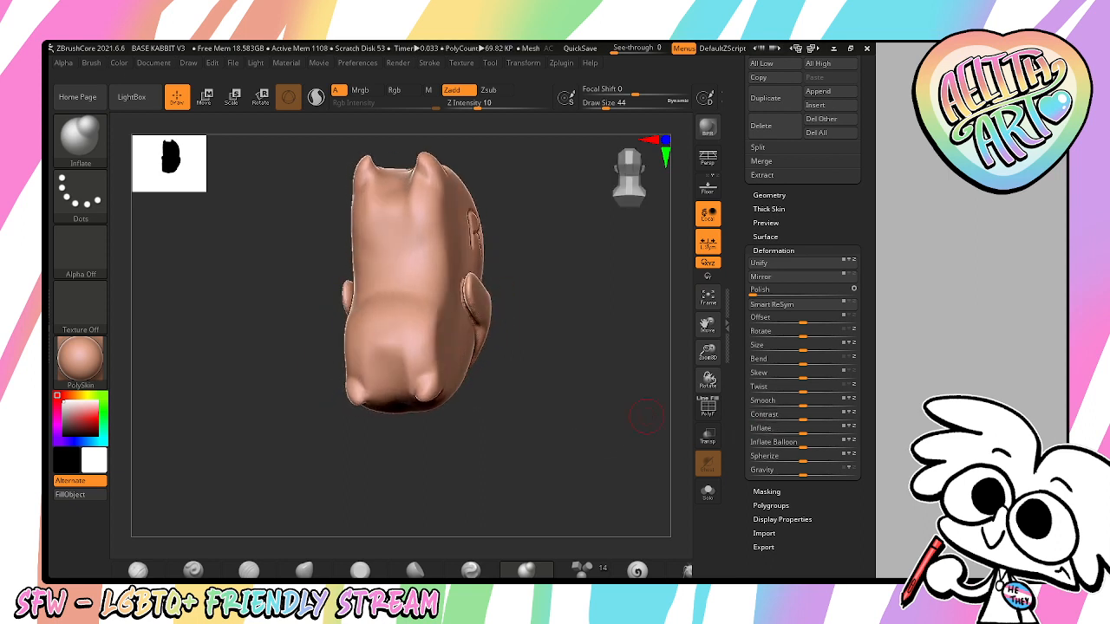
drag(646, 418, 625, 438)
scroll(802, 361, up, 4)
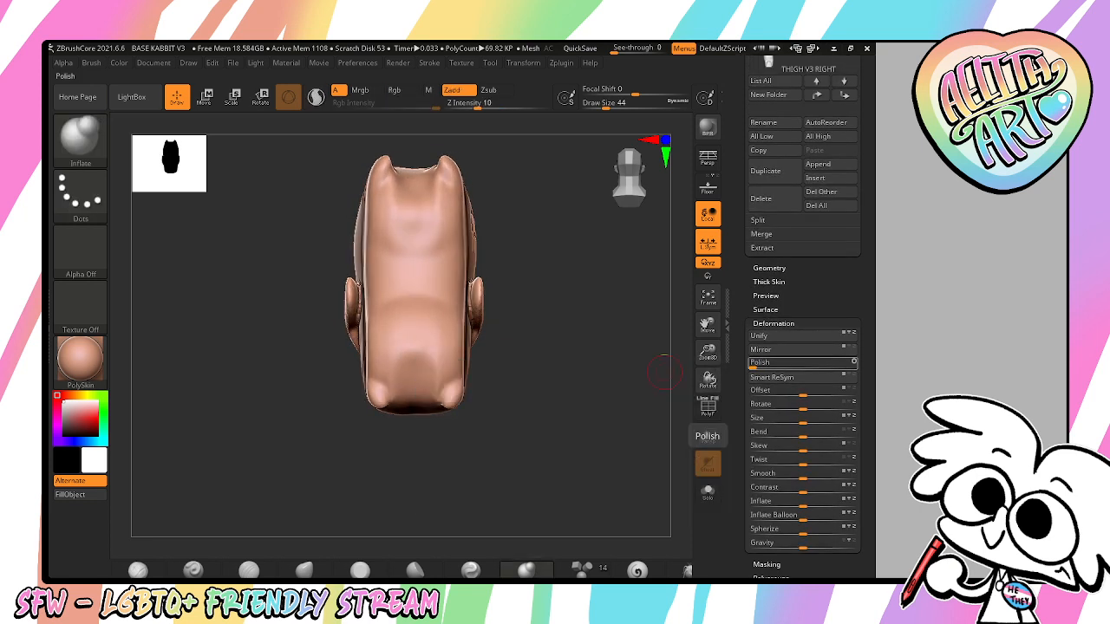
scroll(803, 365, down, 1)
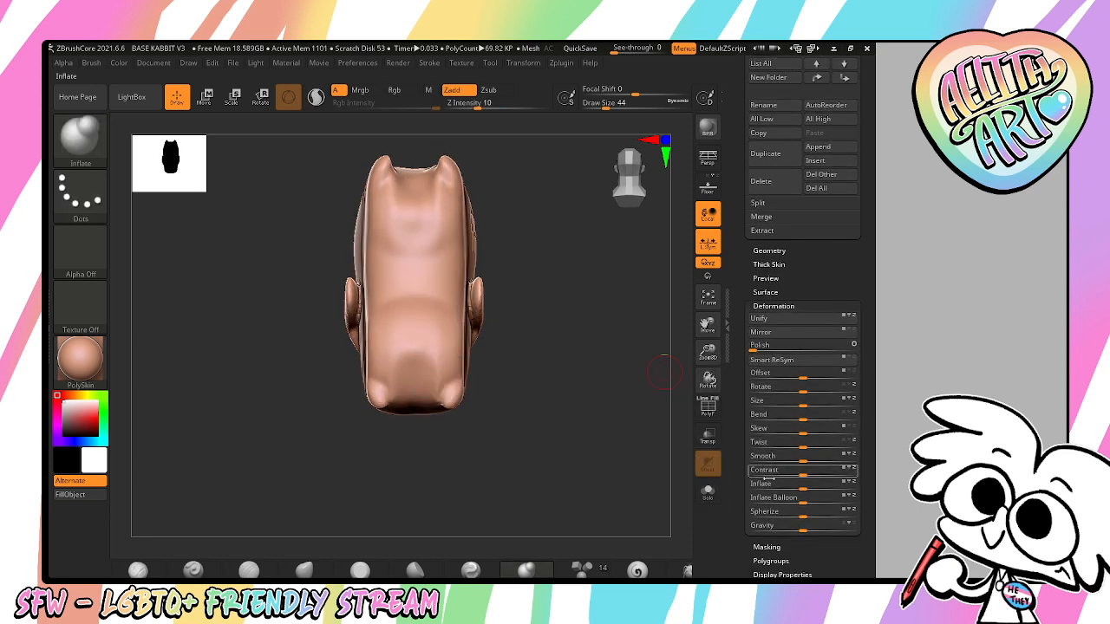
click(804, 487)
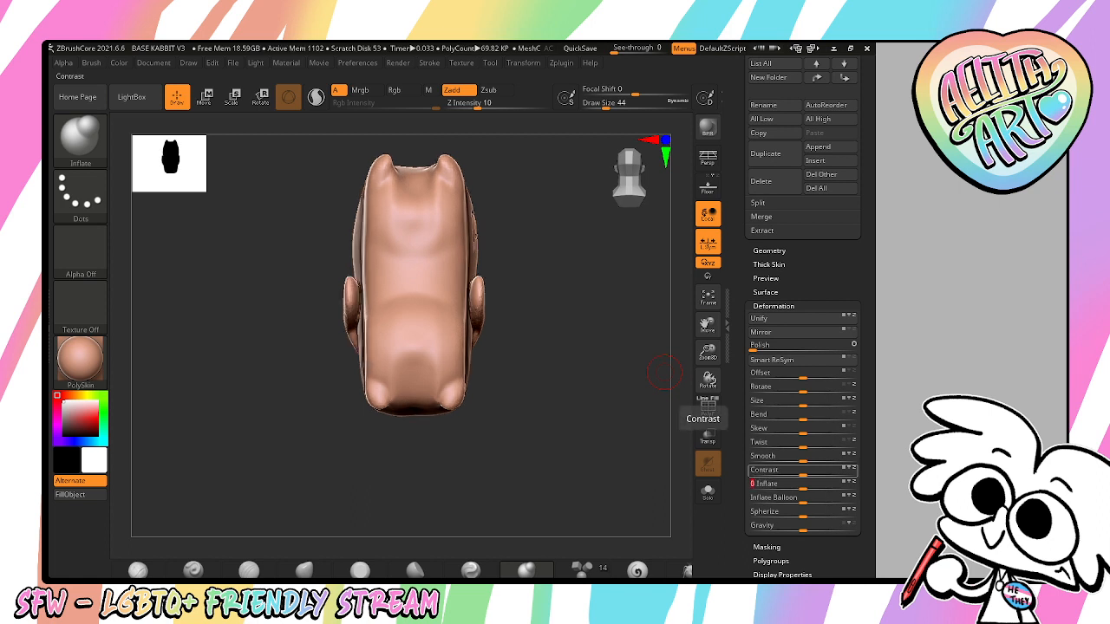
key(ctrl+z)
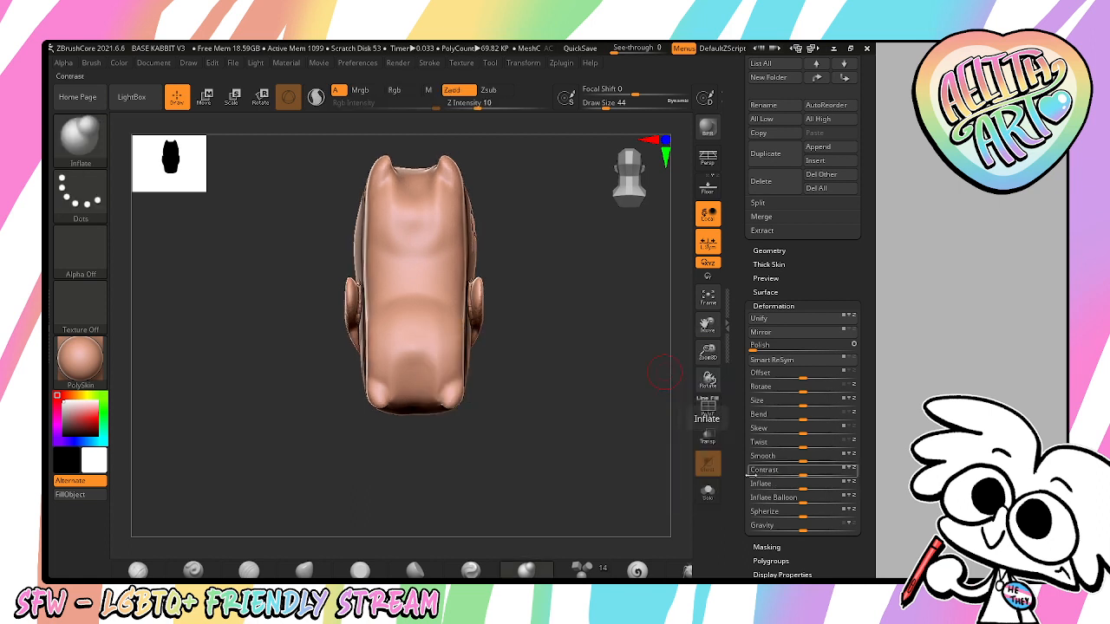
text(10)
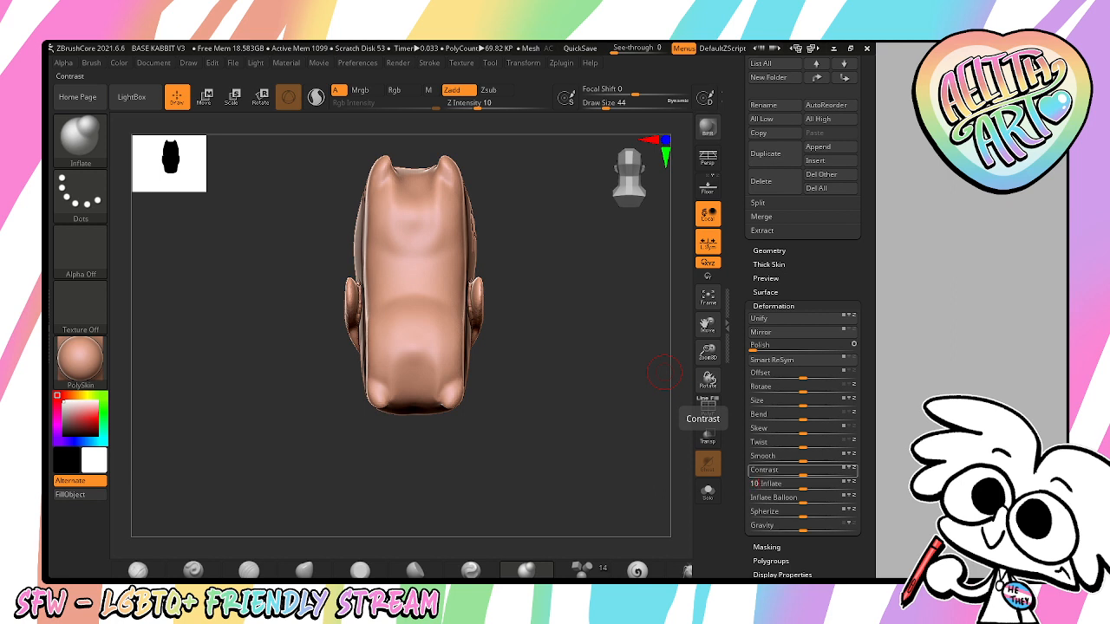
key(Return)
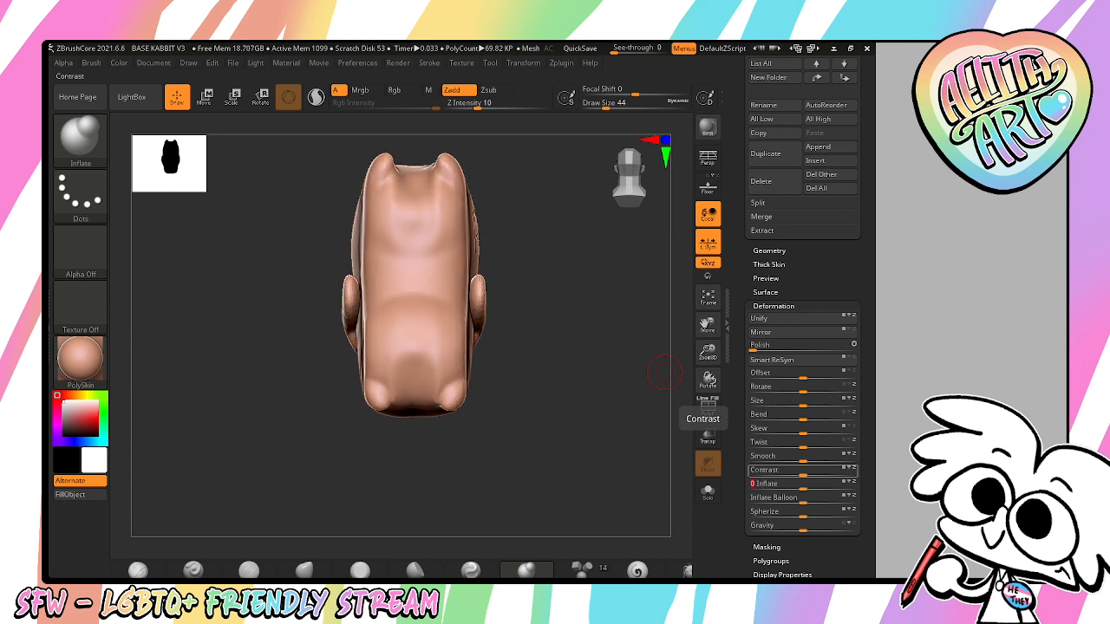
drag(665, 373, 472, 431)
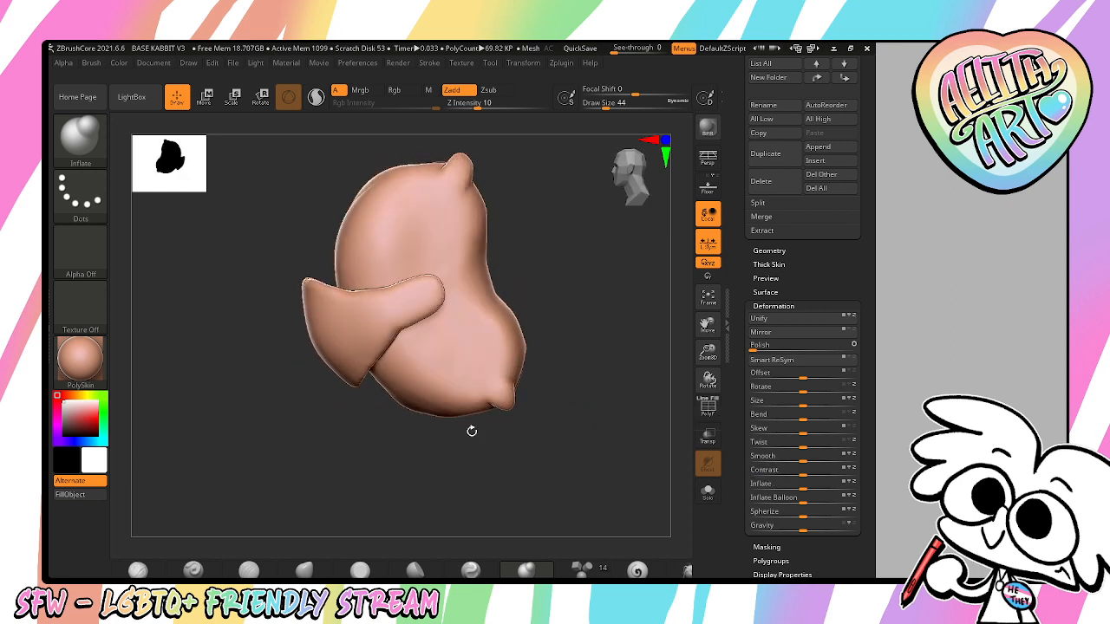
- Copy the KNEE JOINT V3 RIGHT1 subtool and paste it as a second knee joint subtool
scroll(856, 425, up, 5)
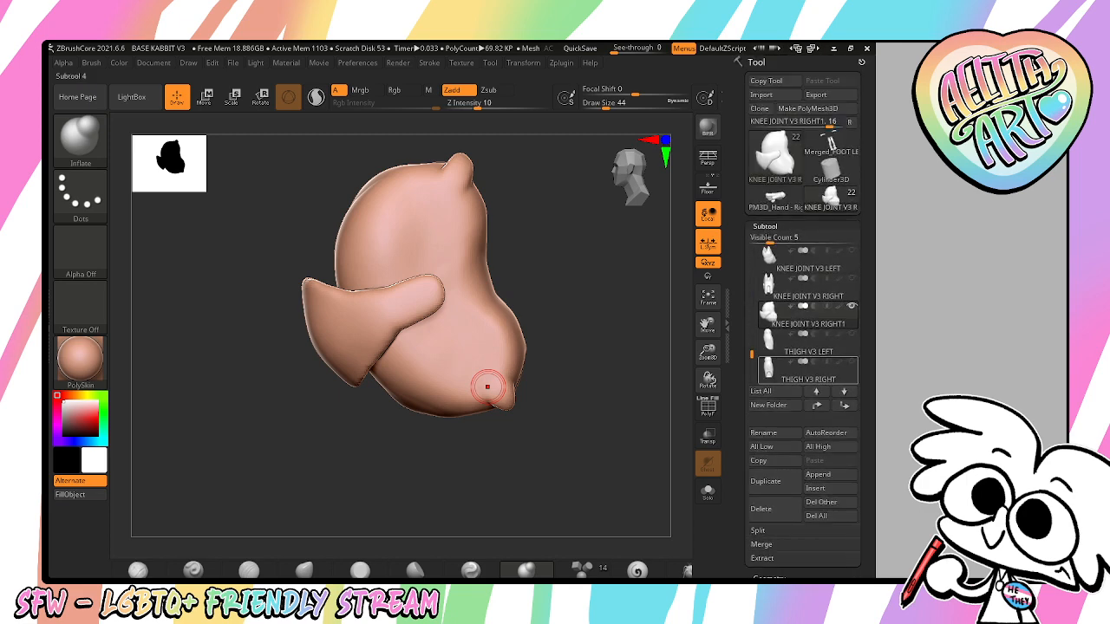
click(774, 461)
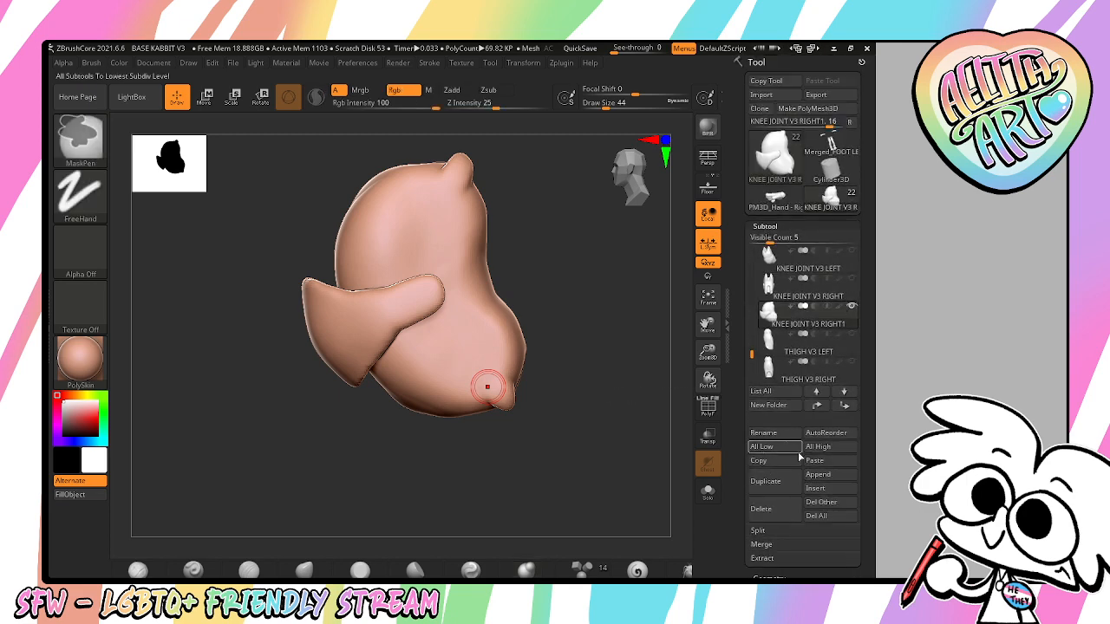
click(815, 461)
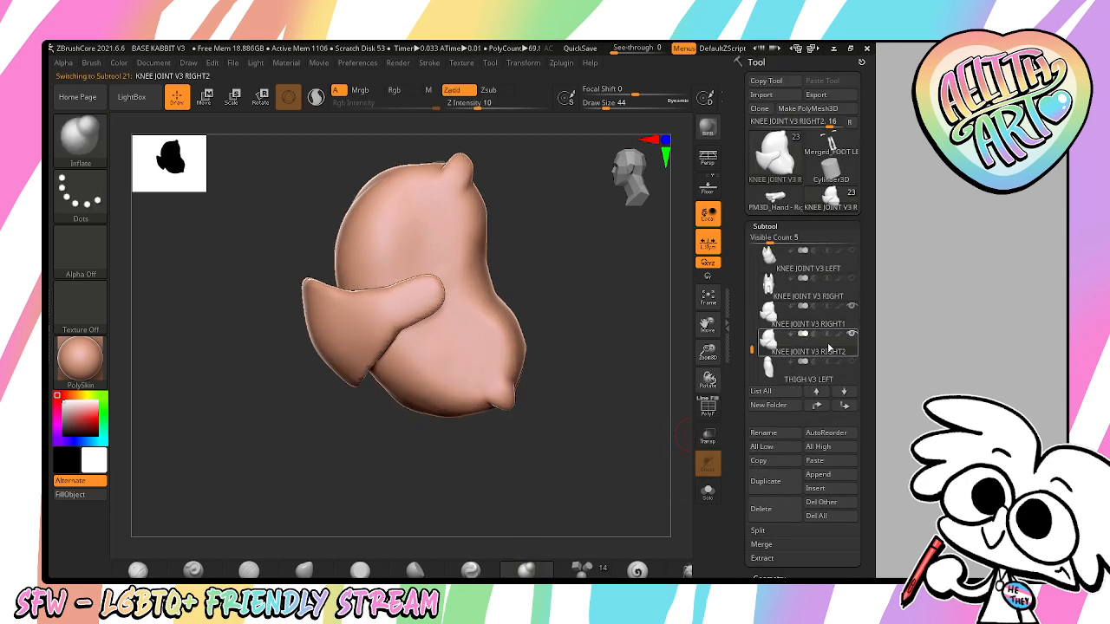
- Turn on ghost transparency and compare KNEE JOINT V3 RIGHT1 with its pasted copy up close
click(701, 436)
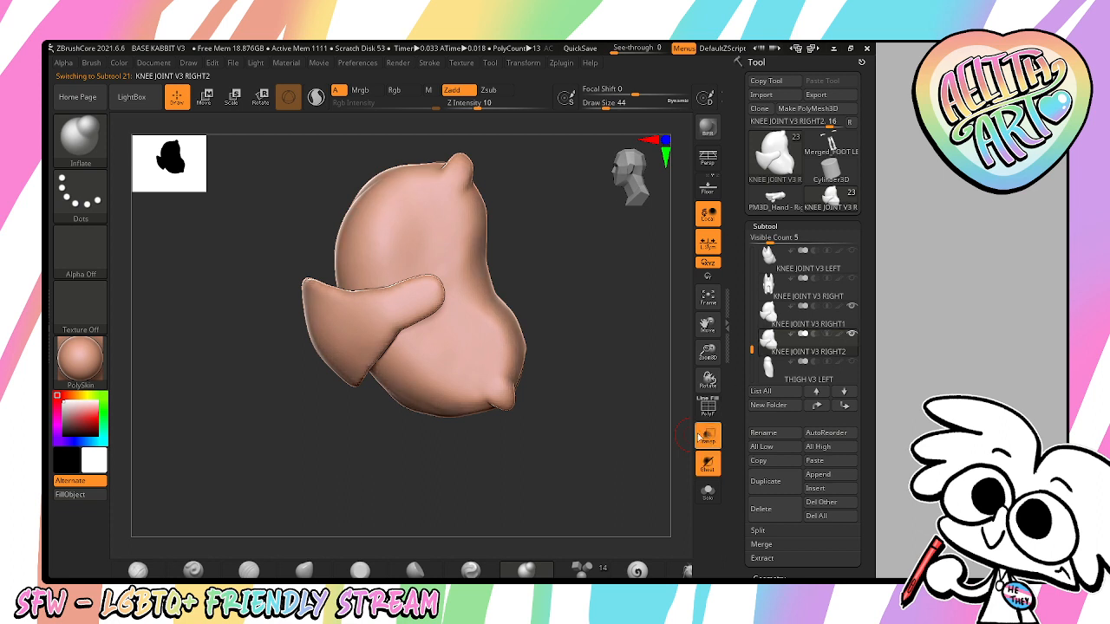
click(841, 326)
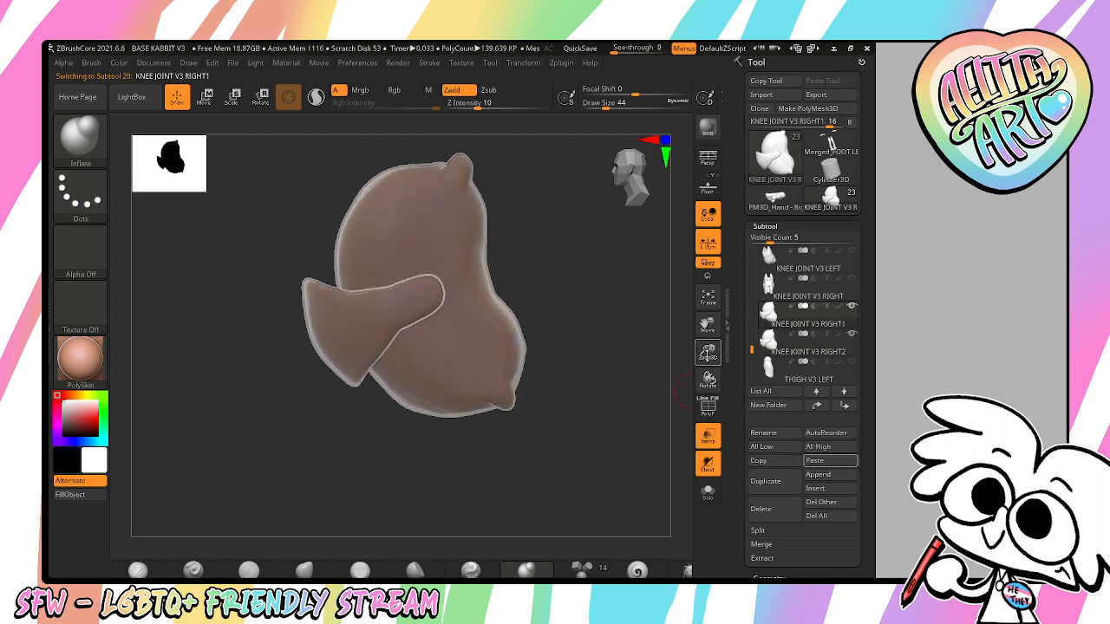
drag(709, 352, 708, 395)
drag(709, 325, 708, 408)
click(820, 348)
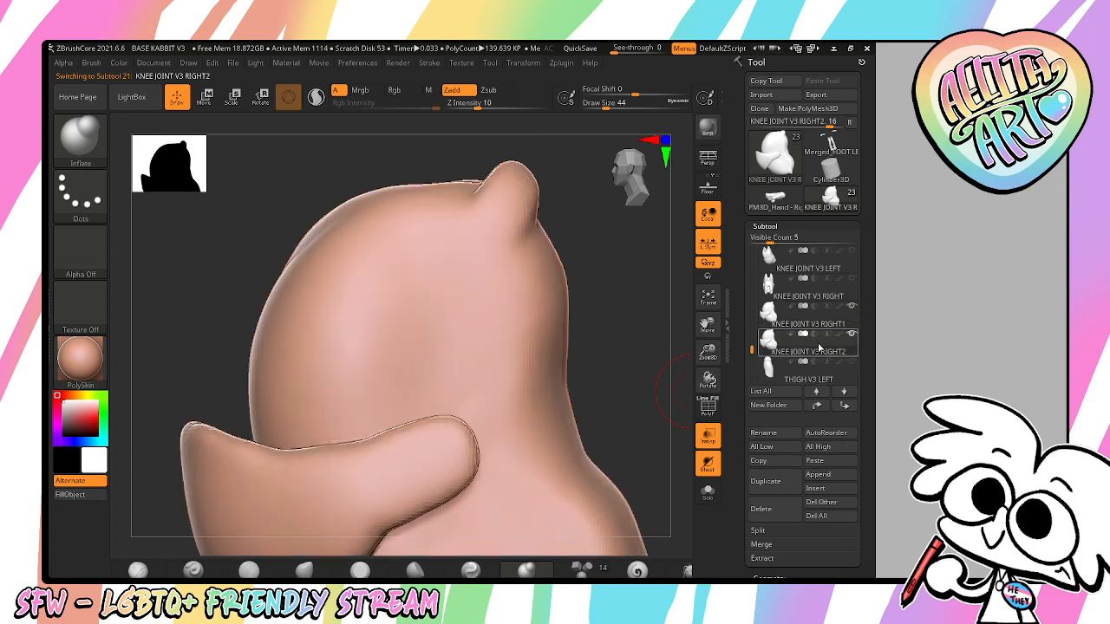
click(756, 312)
click(709, 298)
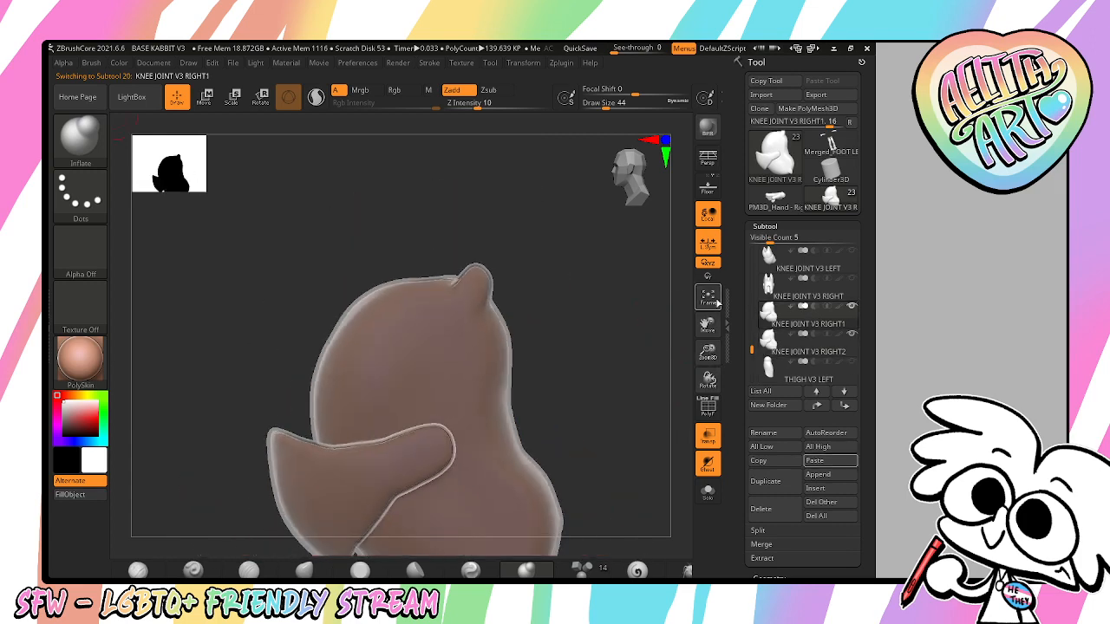
drag(709, 323, 724, 221)
- Select KNEE JOINT V3 RIGHT2 and inflate it by 10 with the Inflate deformation
click(836, 343)
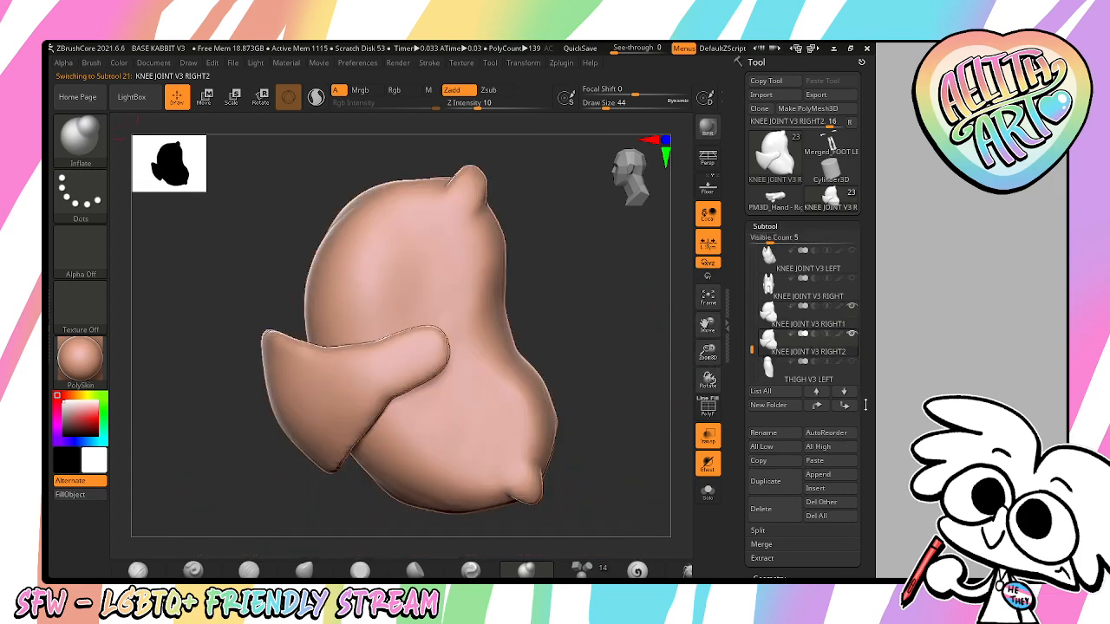
drag(866, 405, 851, 301)
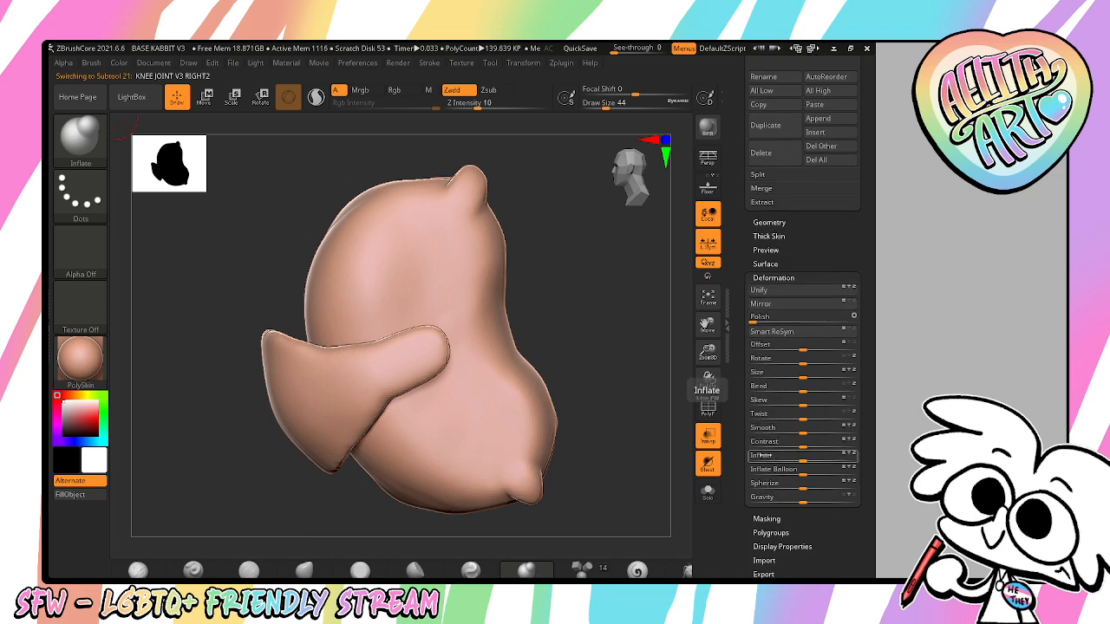
click(765, 455)
text(10)
key(Return)
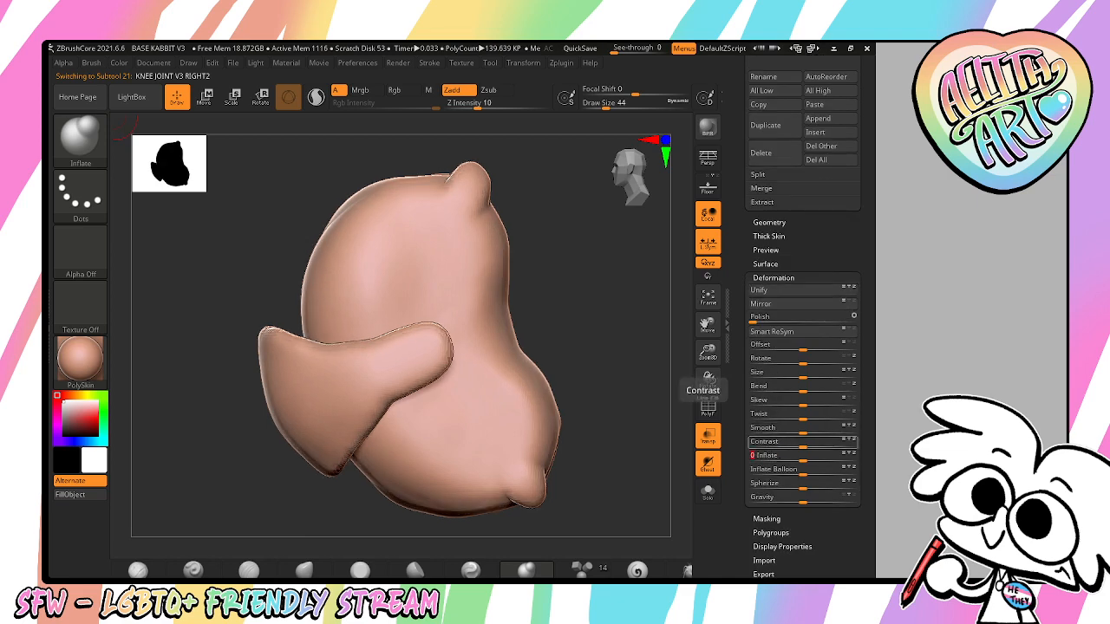
- Compare the outlines of both knee joint copies from each side, toggling their visibility, and hide KNEE JOINT V3 RIGHT1
drag(863, 344, 837, 449)
click(823, 318)
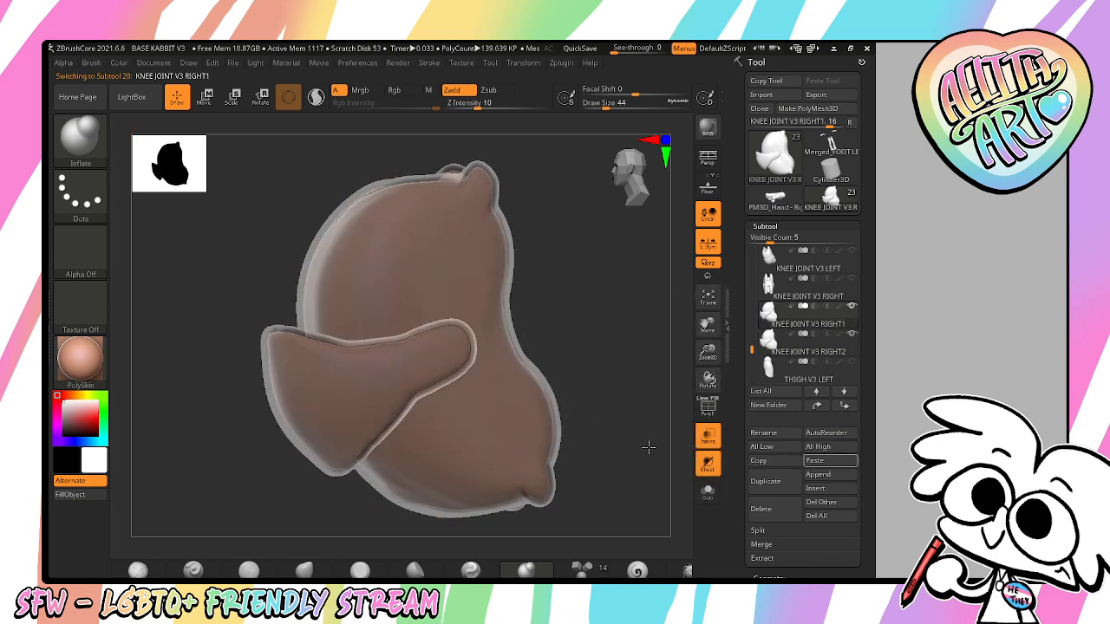
drag(632, 444, 630, 446)
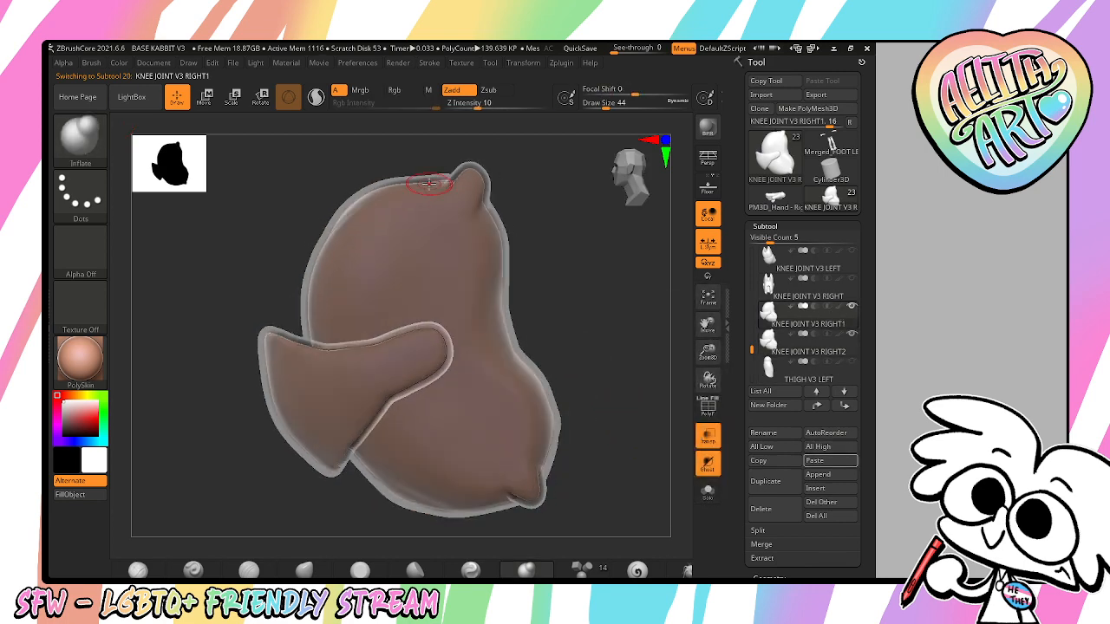
drag(598, 400, 480, 392)
click(849, 335)
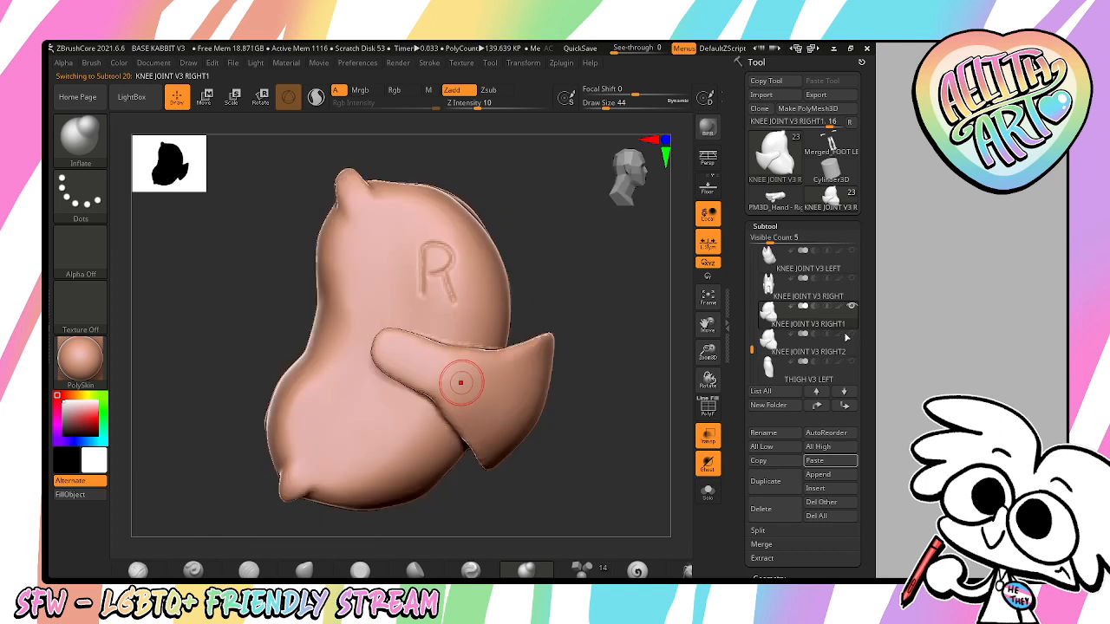
click(854, 308)
click(849, 335)
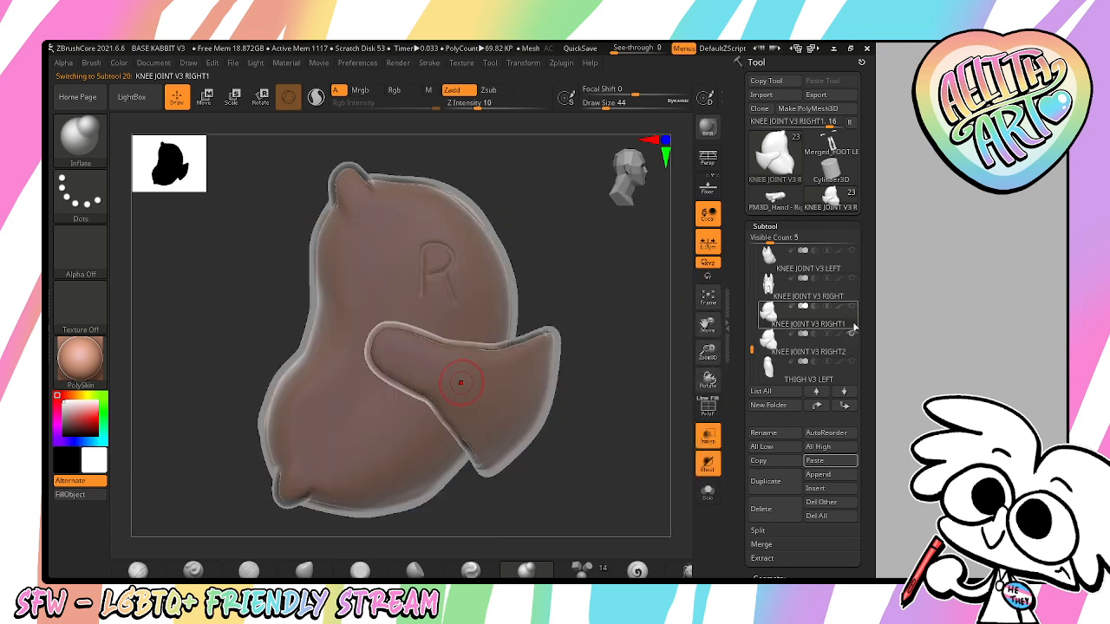
- Make KNEE JOINT V3 RIGHT2 active and smooth away the engraved letter R on its side
key(Down)
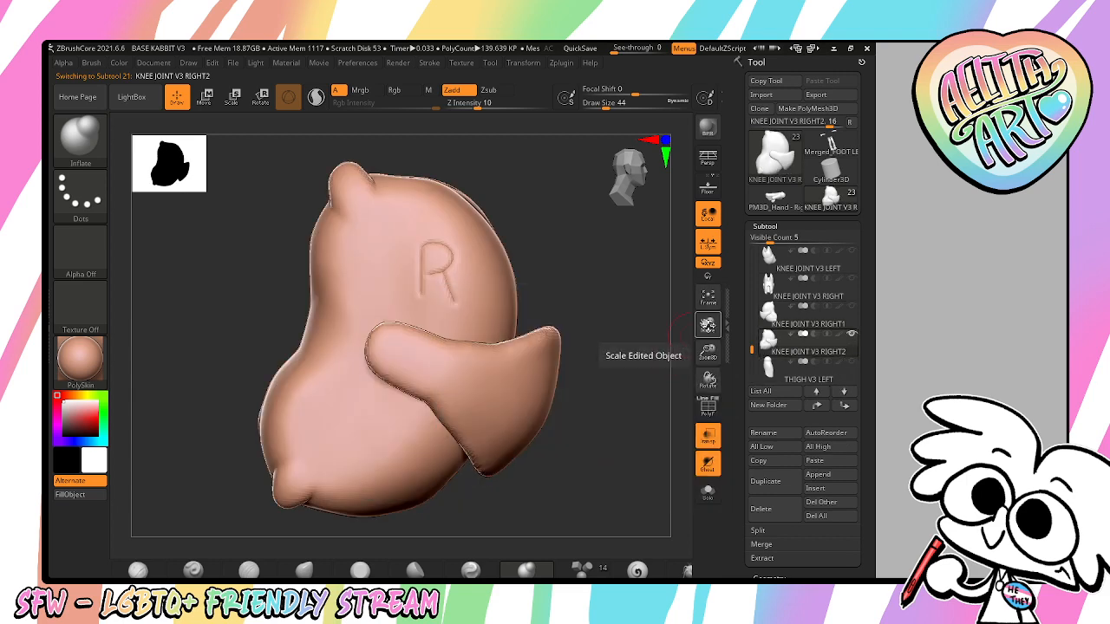
key(Up)
key(Down)
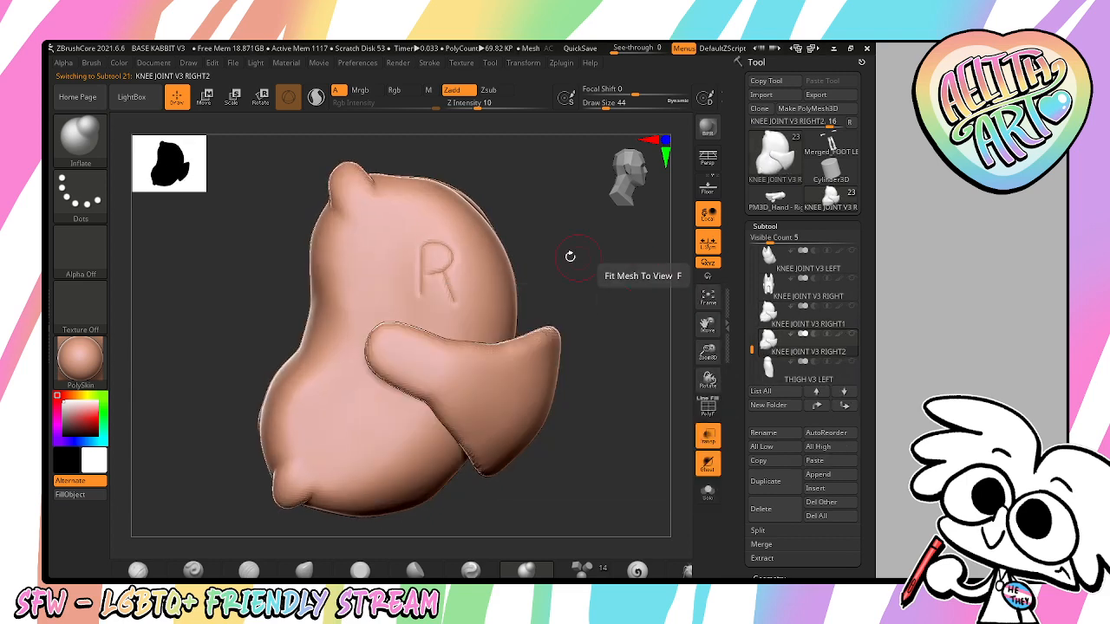
key(shift)
shift+drag(433, 270, 447, 253)
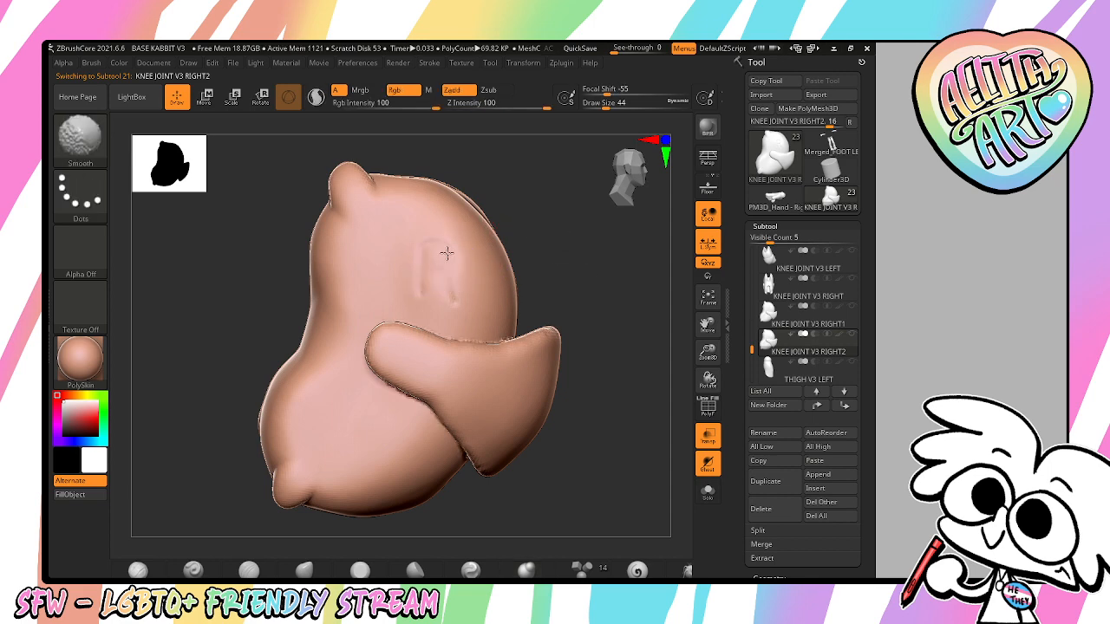
drag(708, 351, 720, 320)
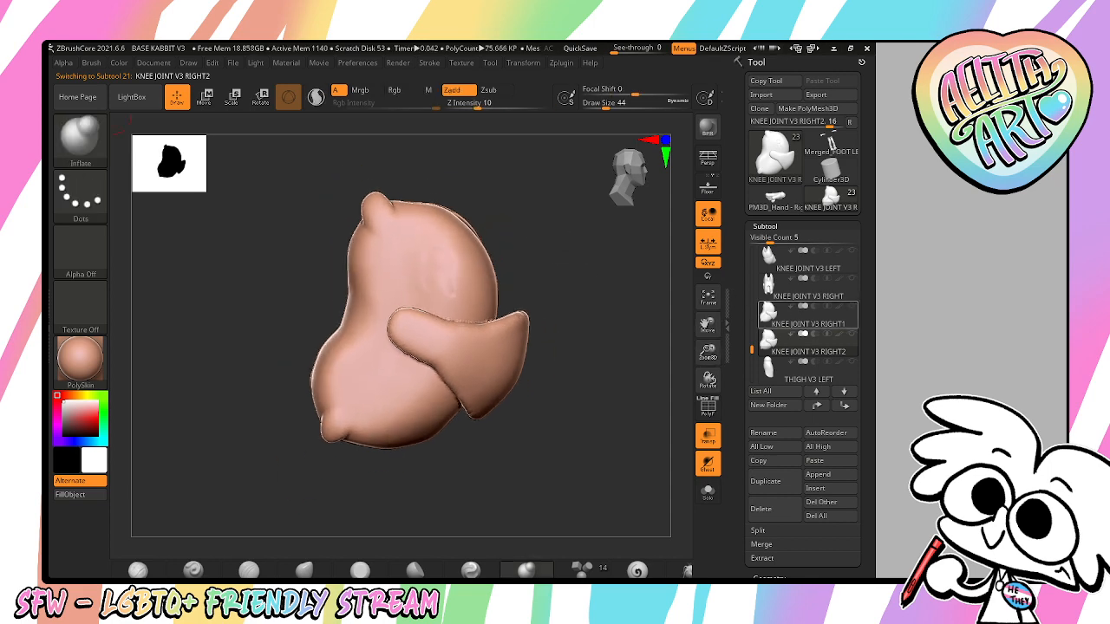
- Move KNEE JOINT V3 RIGHT2 down to the end of the subtool list and duplicate it
click(846, 406)
click(845, 406)
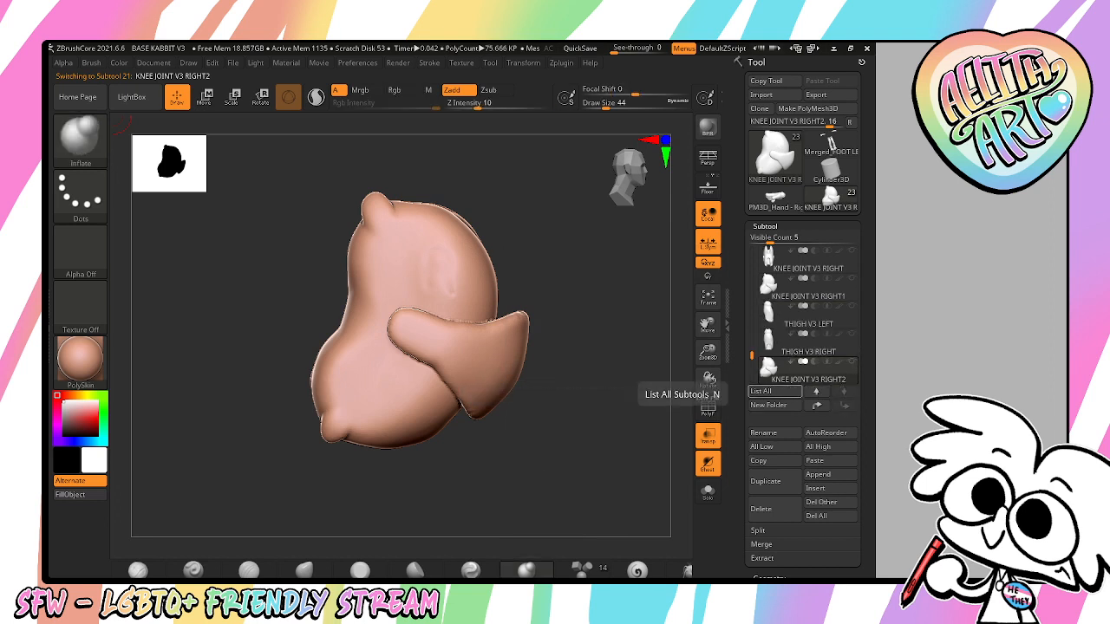
click(766, 482)
- Reposition the transform gizmo's pivot at the centre of the duplicated knee joint's rounded upper end
key(e)
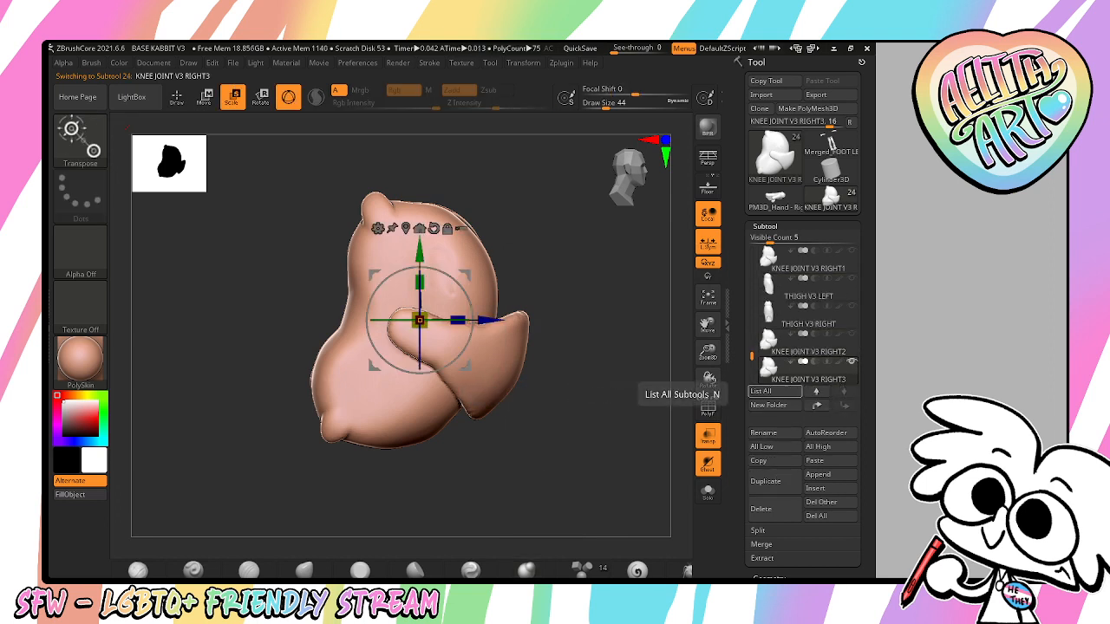
drag(714, 352, 720, 377)
drag(475, 337, 474, 309)
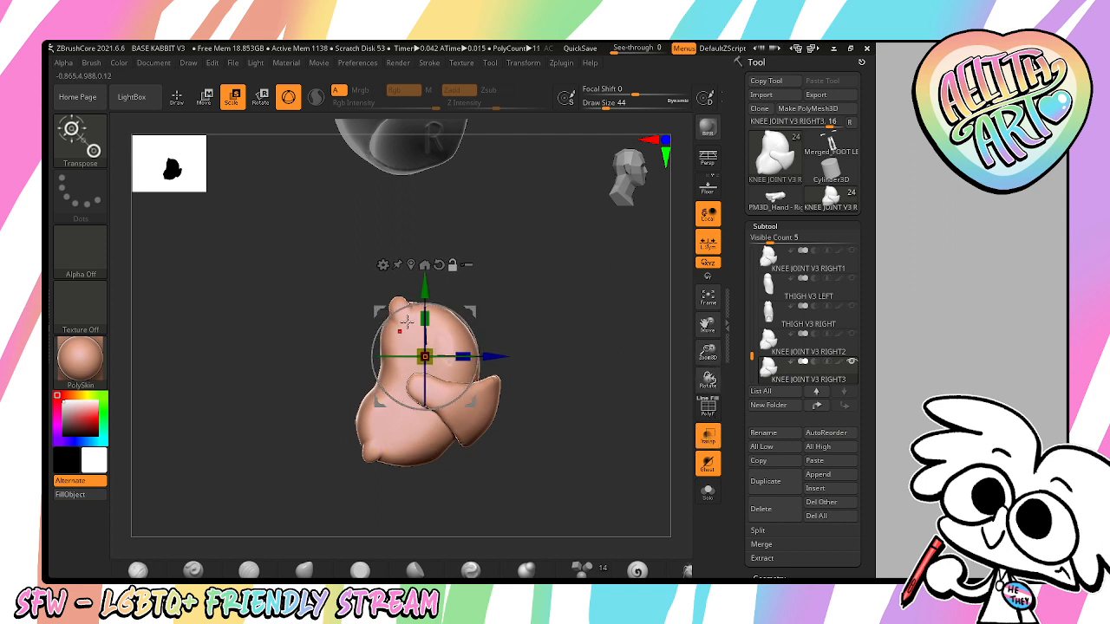
key(q)
key(e)
- Rotate the knee joint copy about its upper end and duplicate it into two further, progressively rotated poses
drag(450, 301, 488, 369)
click(786, 483)
click(776, 482)
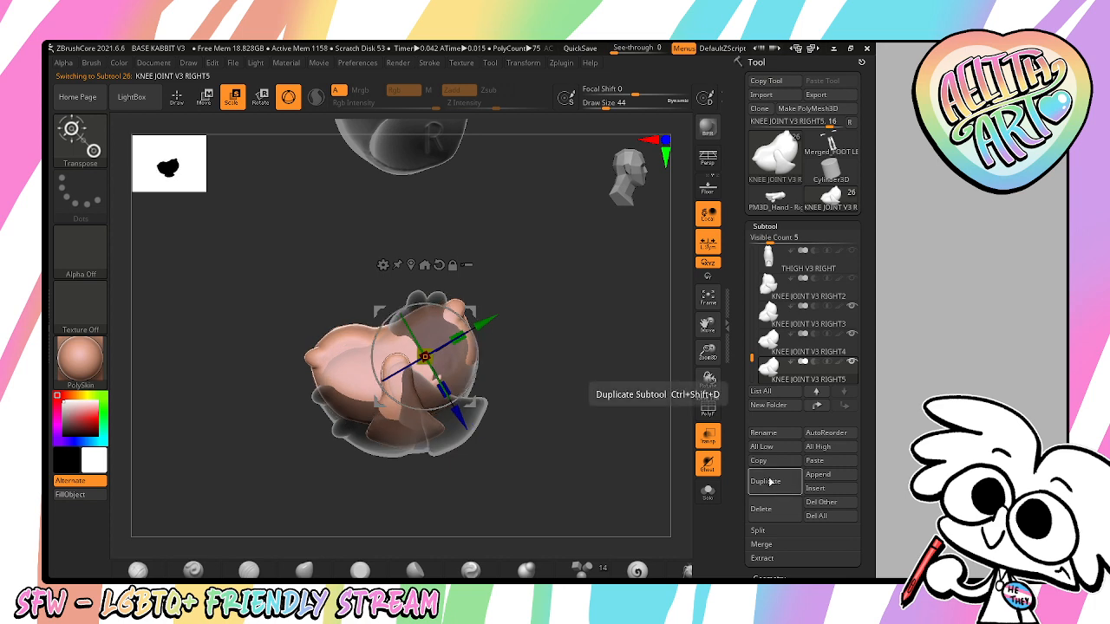
- Make KNEE JOINT V3 RIGHT2 active and duplicate it to add the unrotated pose to the set
click(817, 394)
click(818, 393)
click(818, 393)
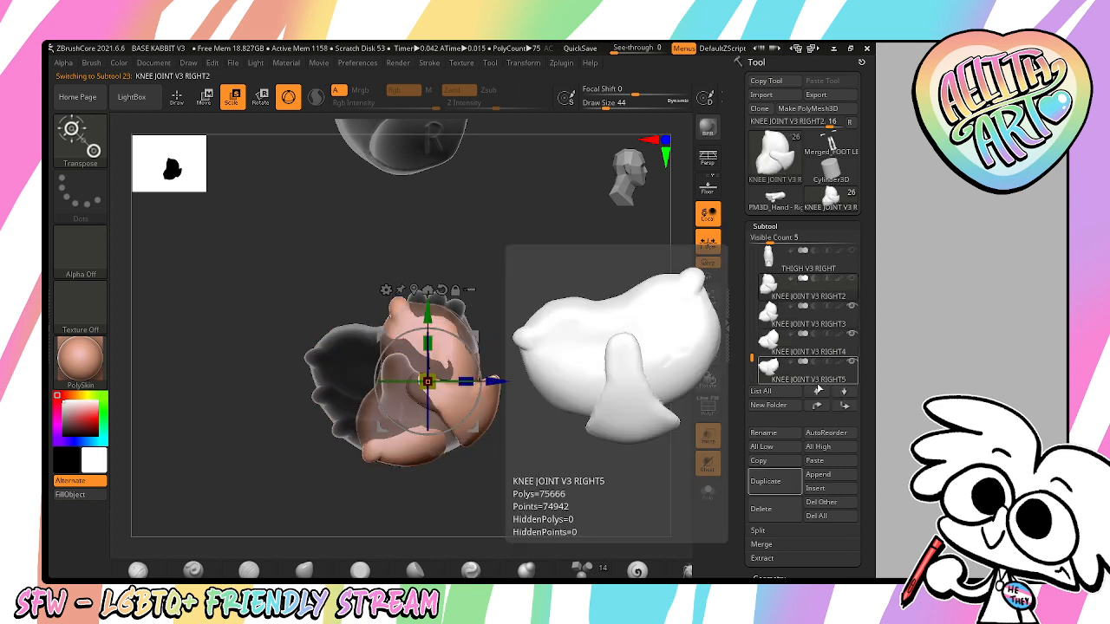
click(817, 392)
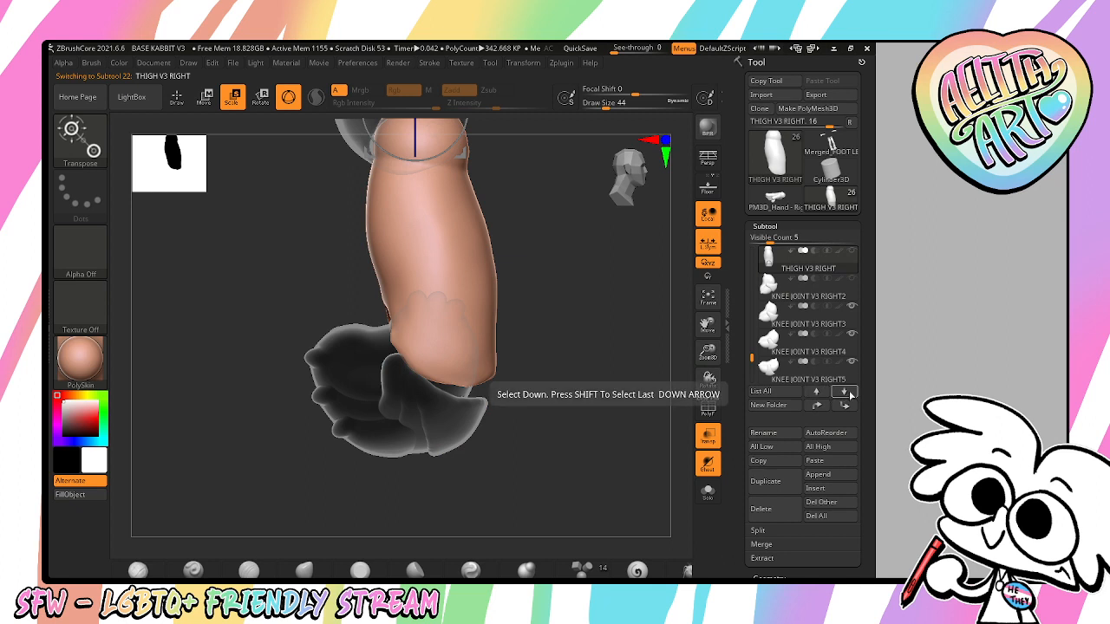
click(845, 393)
click(846, 393)
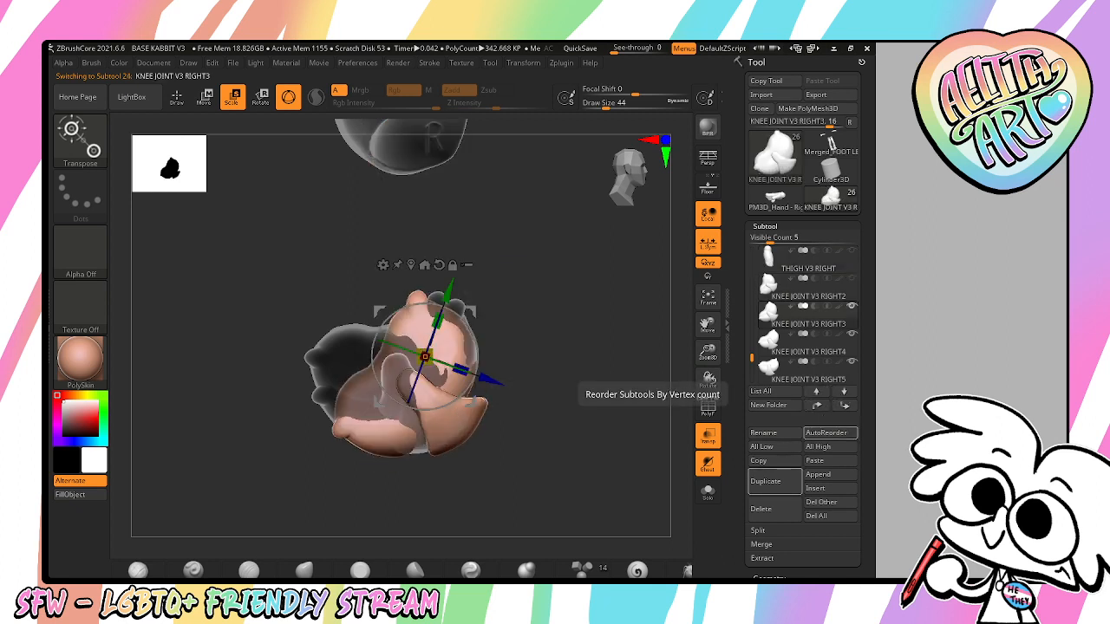
scroll(853, 441, down, 2)
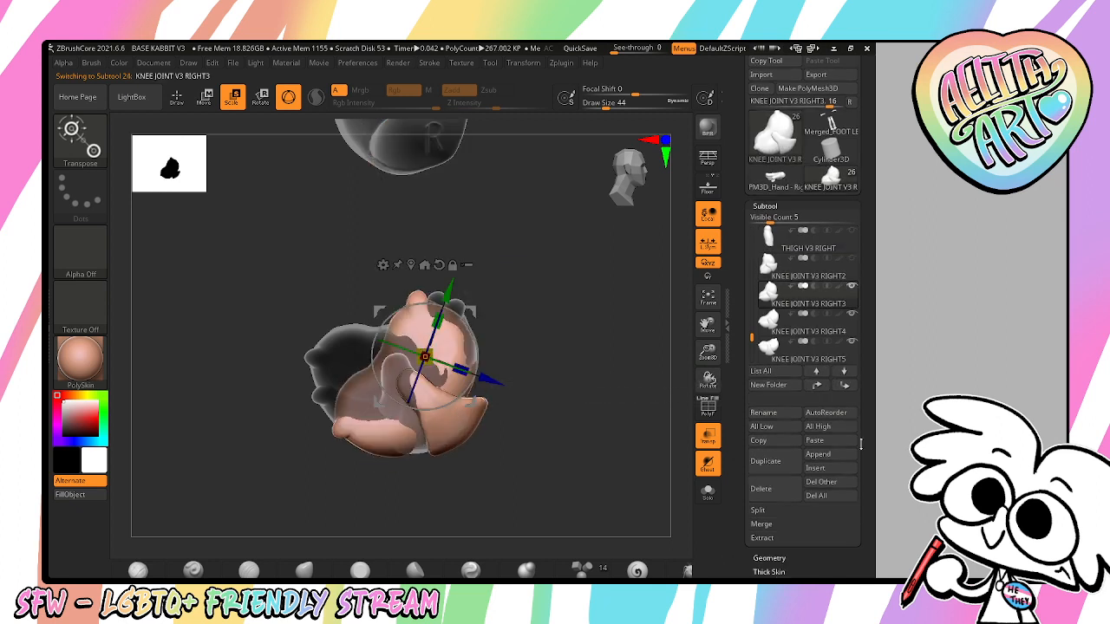
key(ctrl+shift+d)
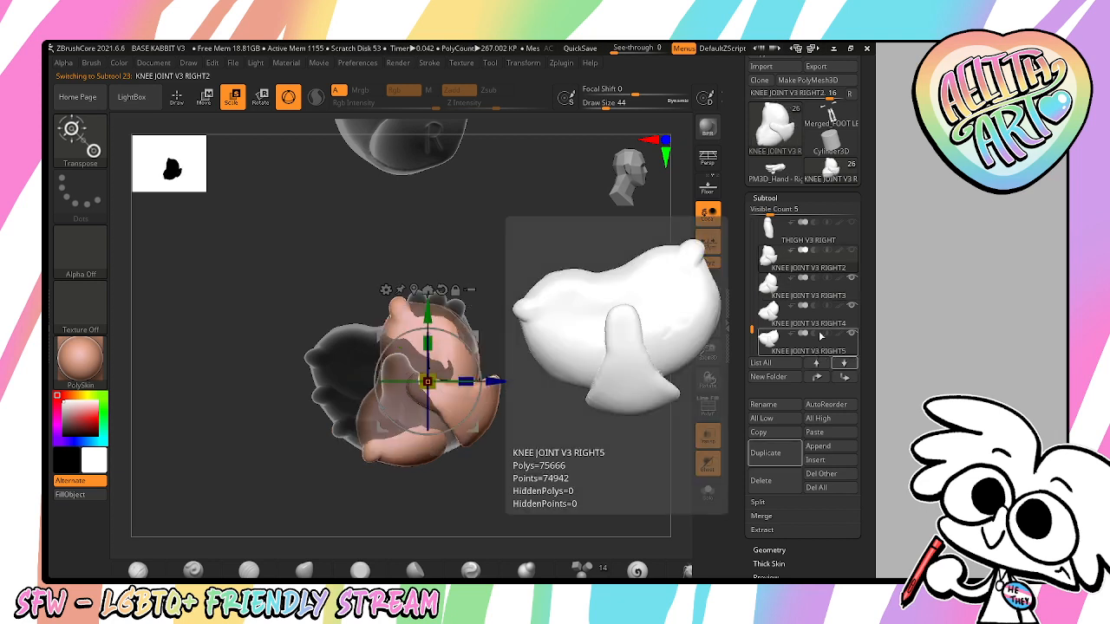
- Merge the four knee joint poses down into one subtool, skipping the non-undoable warning until the next restart
click(761, 498)
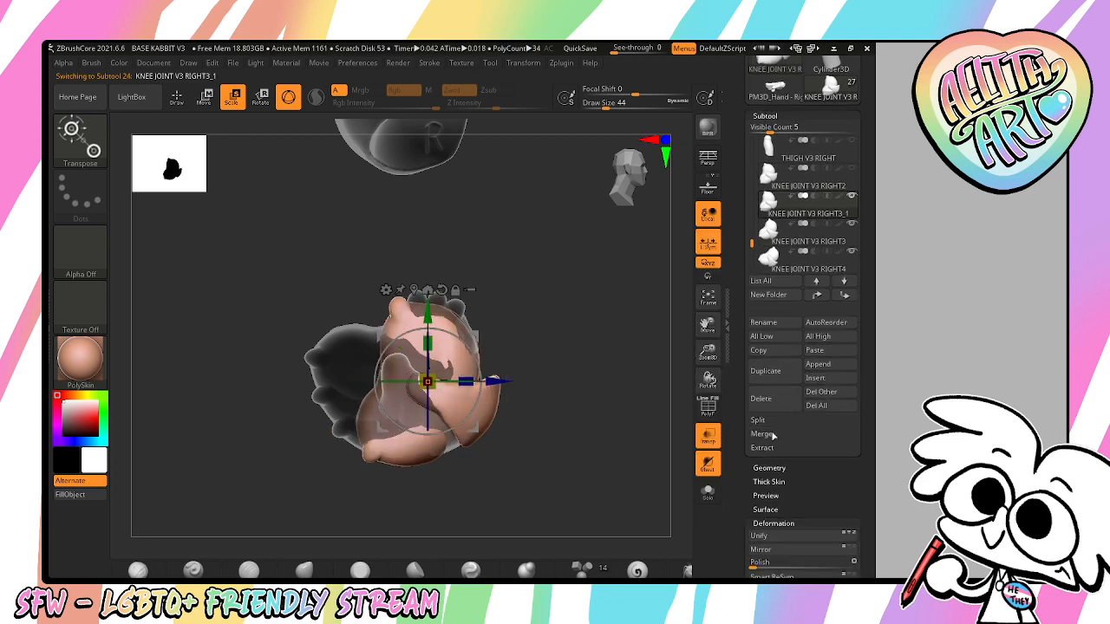
click(774, 442)
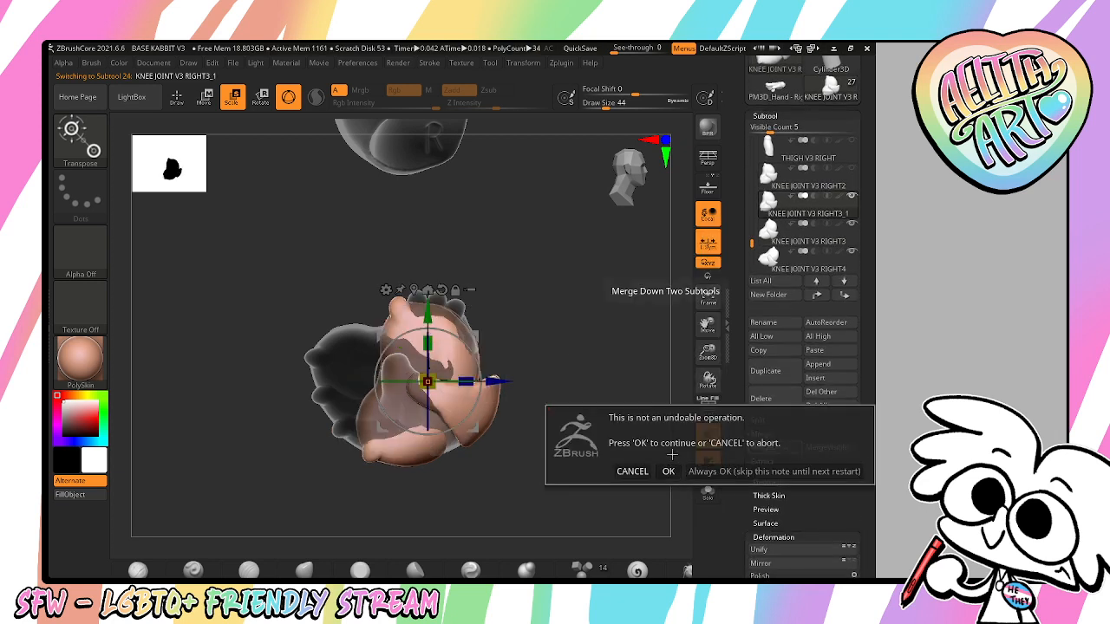
click(720, 471)
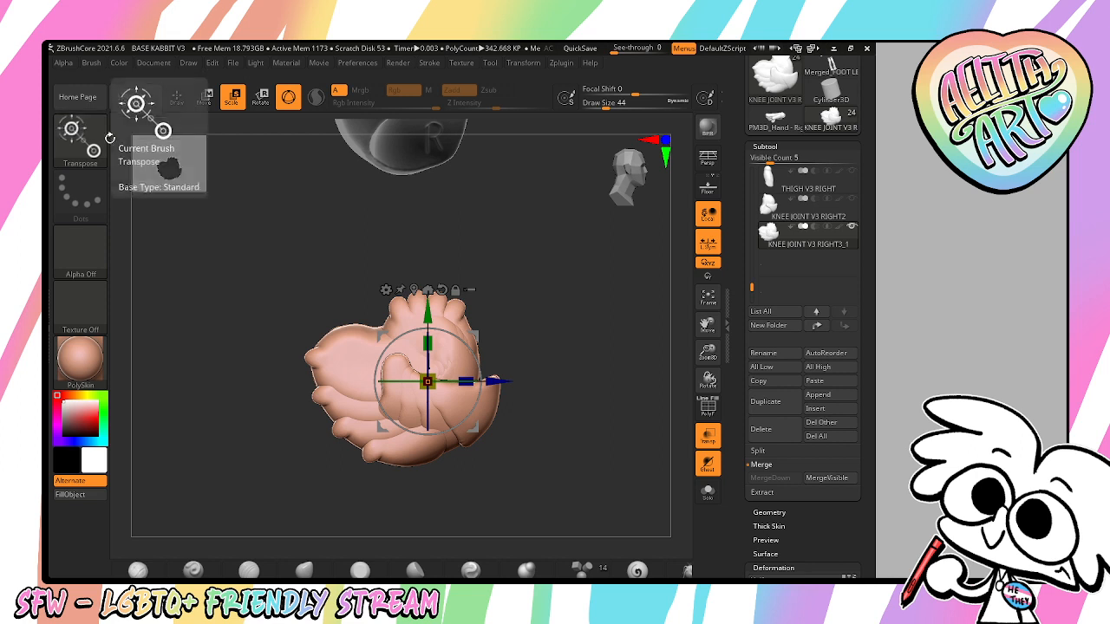
- Fuse the merged knee joint poses with DynaMesh at resolution 296 and smooth the rough seams on both sides
click(770, 513)
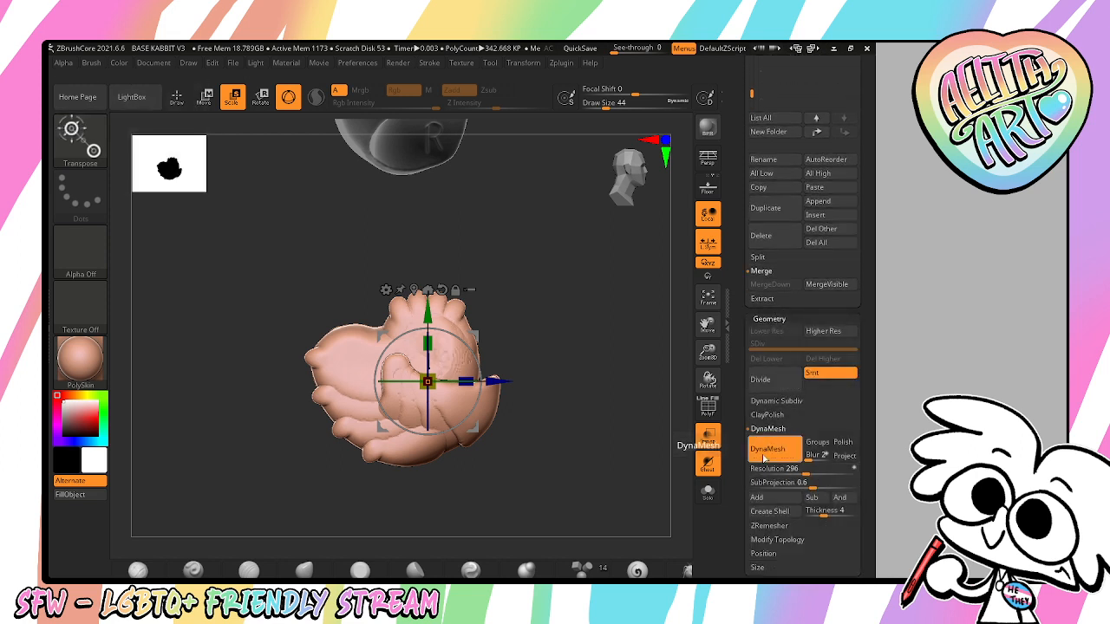
drag(707, 353, 699, 414)
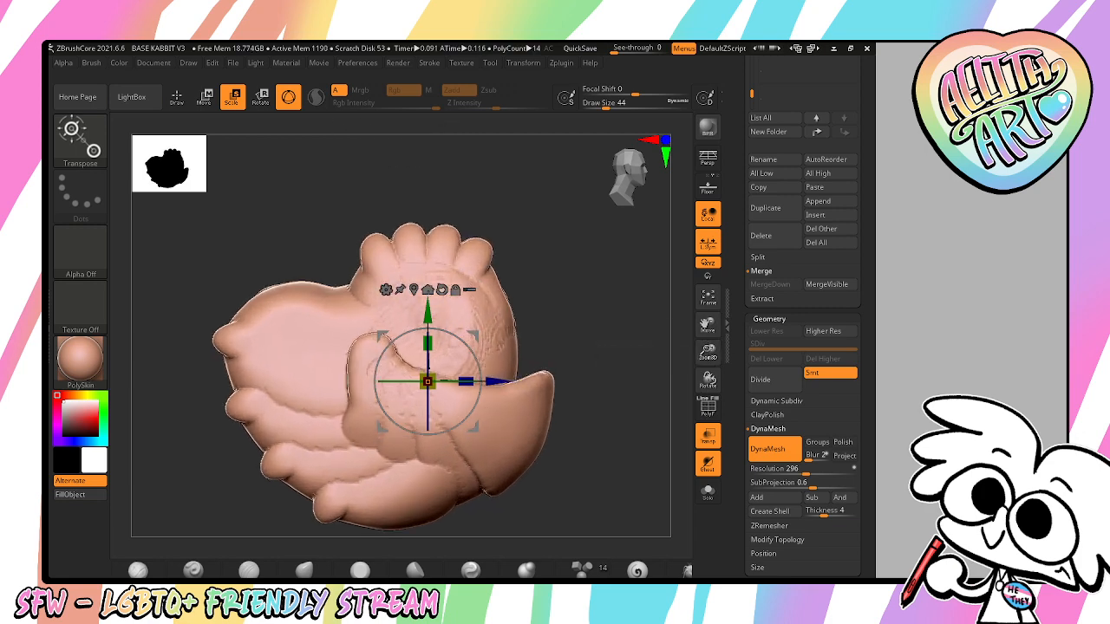
key(b)
key(m)
key(v)
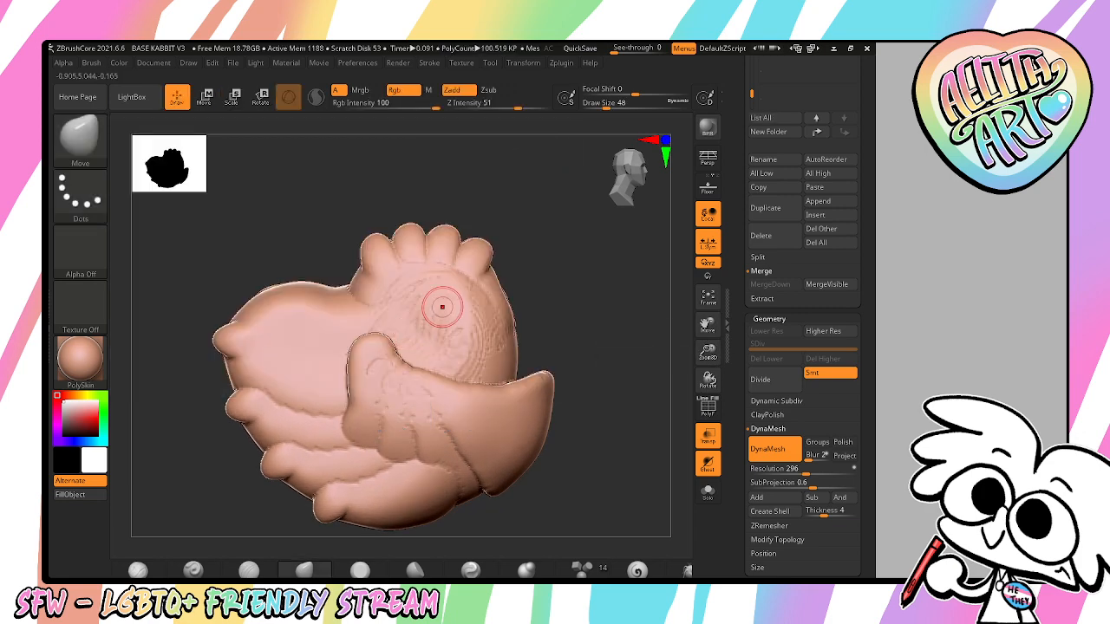
key(shift)
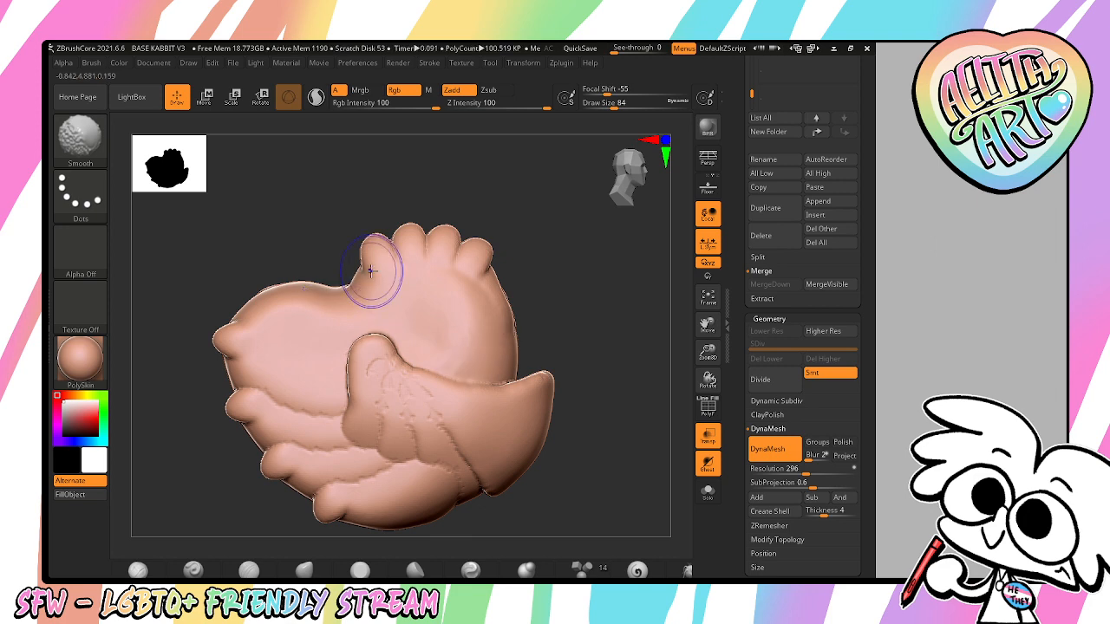
mouse_move(371, 268)
right_down()
mouse_move(483, 330)
mouse_move(462, 296)
right_up()
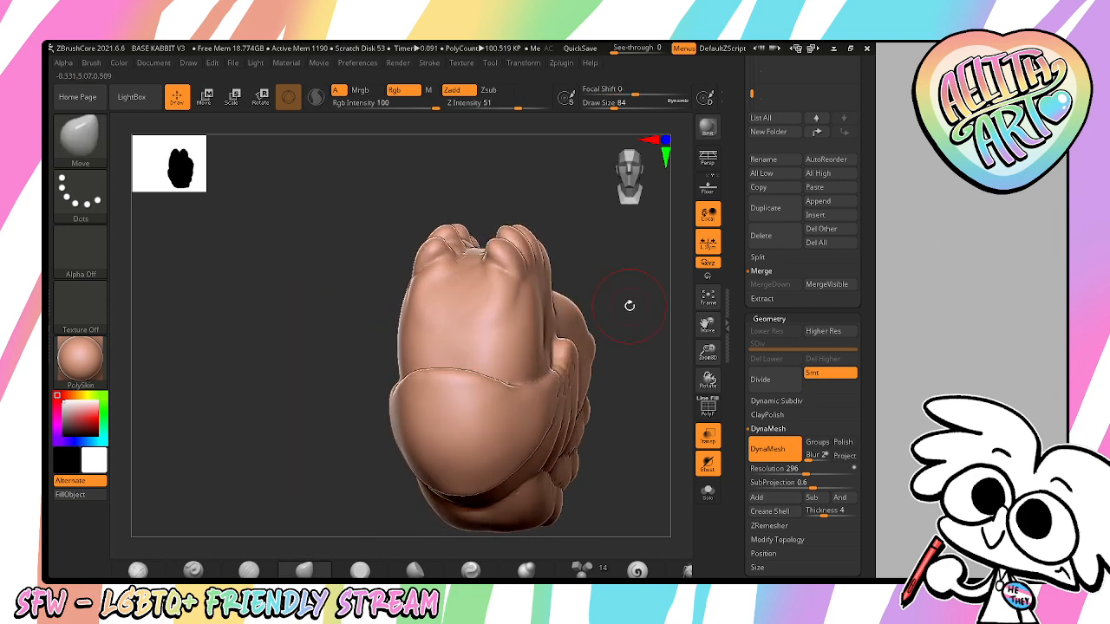
right_drag(627, 304, 548, 342)
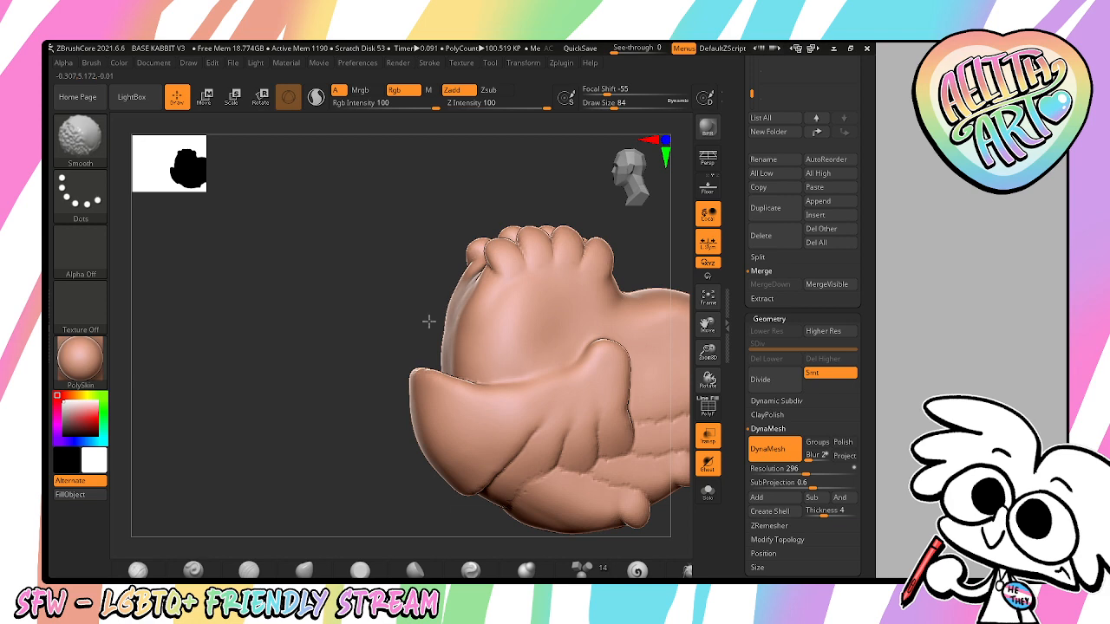
right_drag(429, 321, 468, 389)
- Show THIGH V3 RIGHT with the fused knee joint and check their overlap with transparency on and off
scroll(864, 312, up, 2)
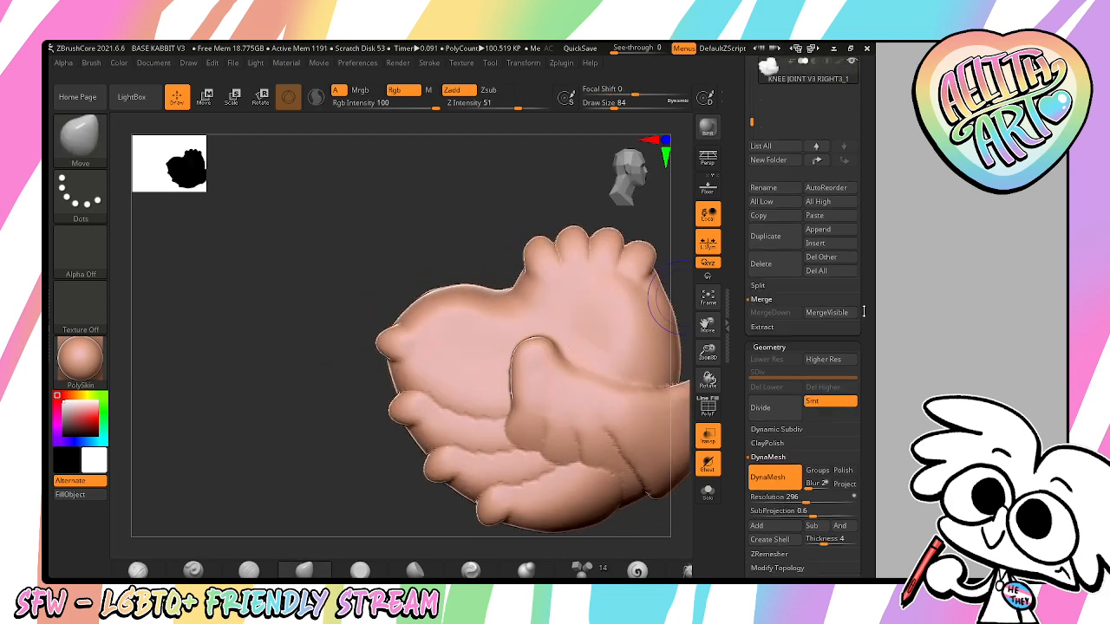
scroll(863, 312, up, 3)
drag(708, 326, 578, 295)
drag(707, 351, 709, 295)
scroll(860, 336, up, 3)
click(854, 249)
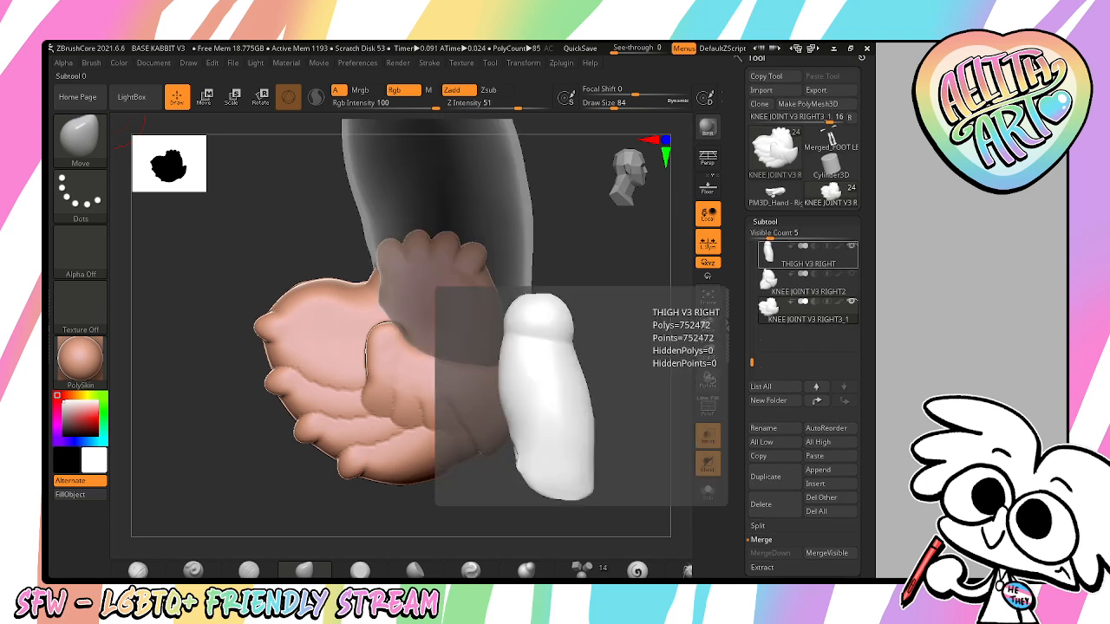
drag(607, 280, 657, 259)
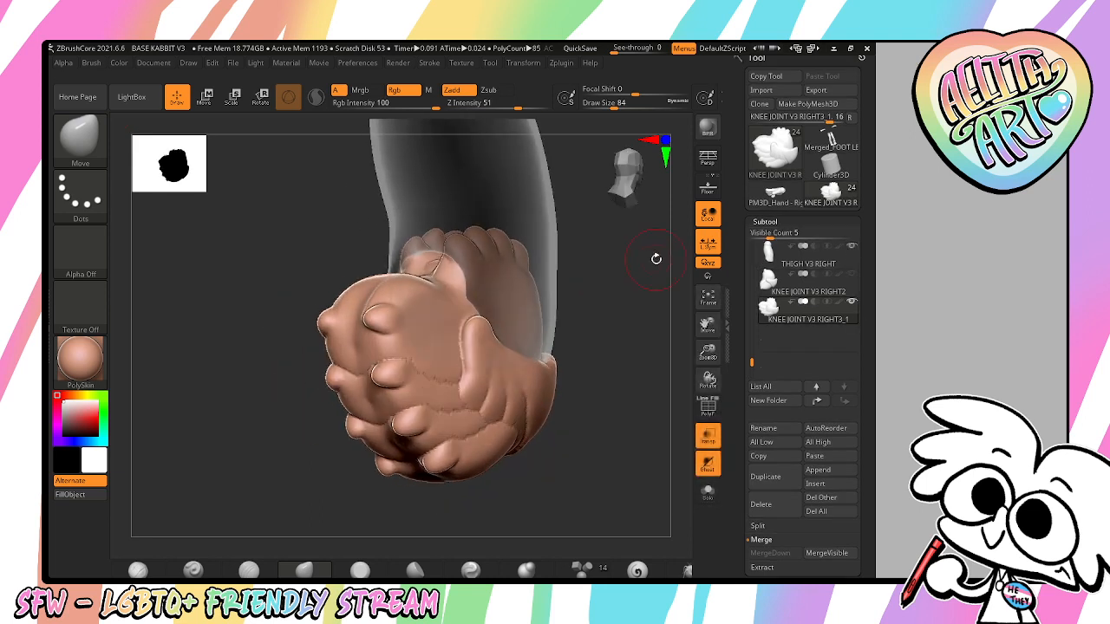
click(710, 438)
mouse_move(639, 379)
mouse_down()
mouse_move(663, 392)
mouse_move(617, 283)
mouse_move(564, 300)
mouse_move(491, 292)
mouse_up()
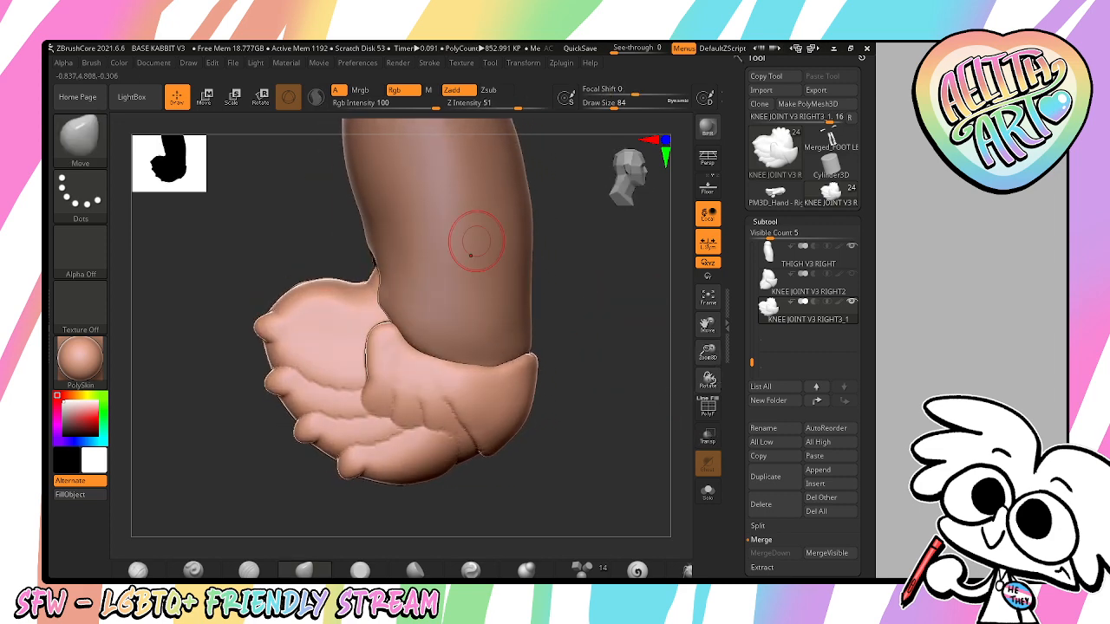
- Set KNEE JOINT V3 RIGHT3_1 to subtraction and move a duplicate of it directly below THIGH V3 RIGHT
key(e)
mouse_move(484, 334)
mouse_down()
mouse_move(499, 359)
mouse_move(619, 368)
mouse_move(584, 355)
mouse_move(600, 344)
mouse_move(630, 367)
mouse_move(631, 355)
mouse_up()
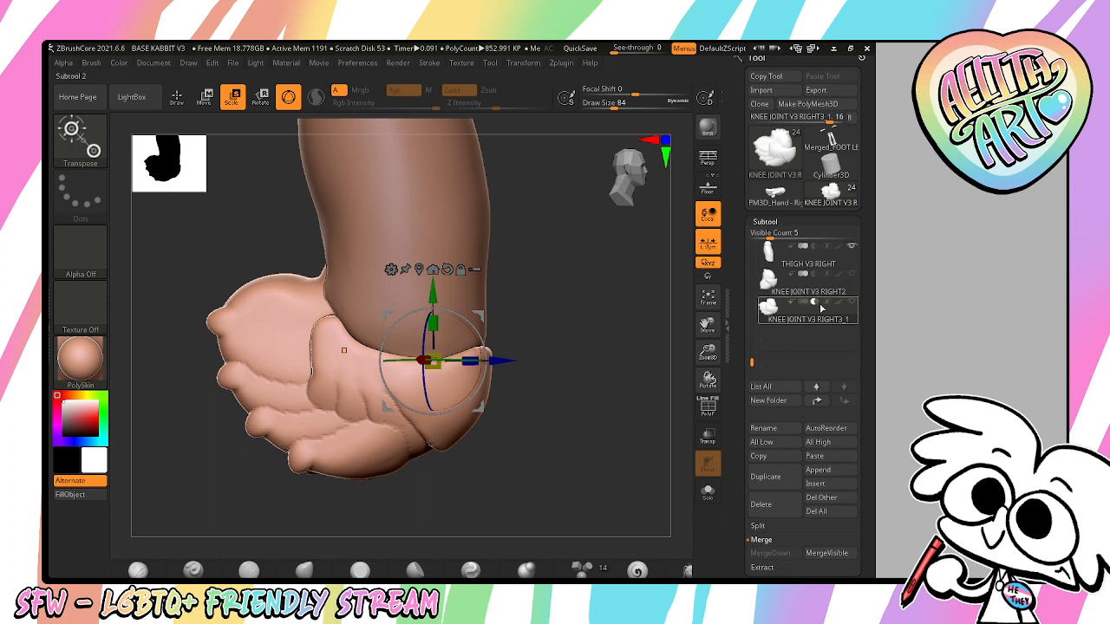
click(771, 477)
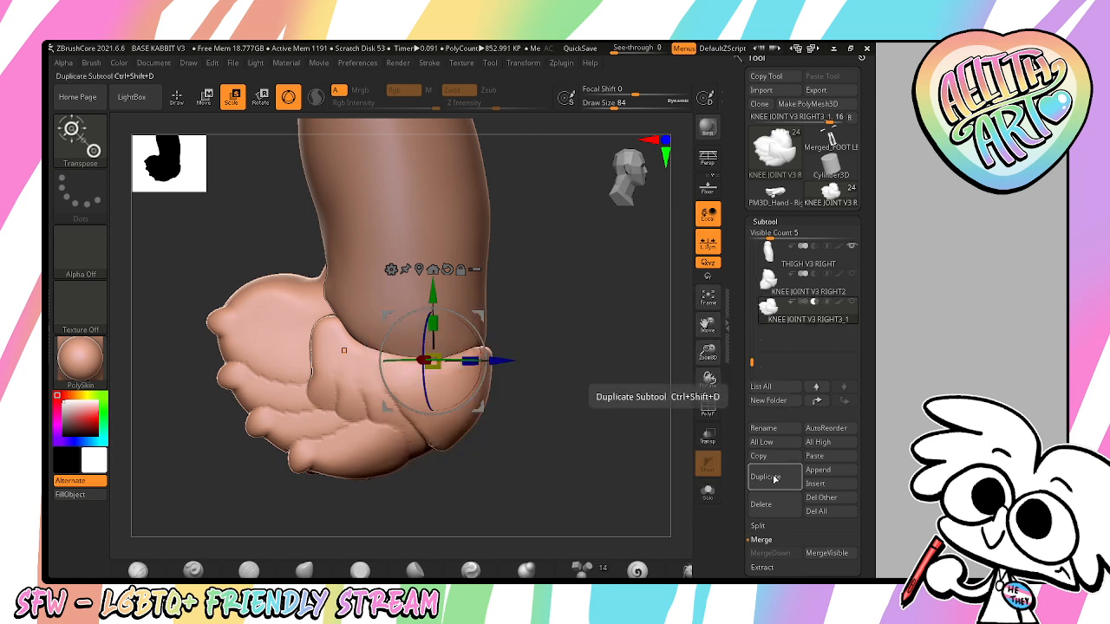
click(817, 387)
click(818, 387)
click(817, 387)
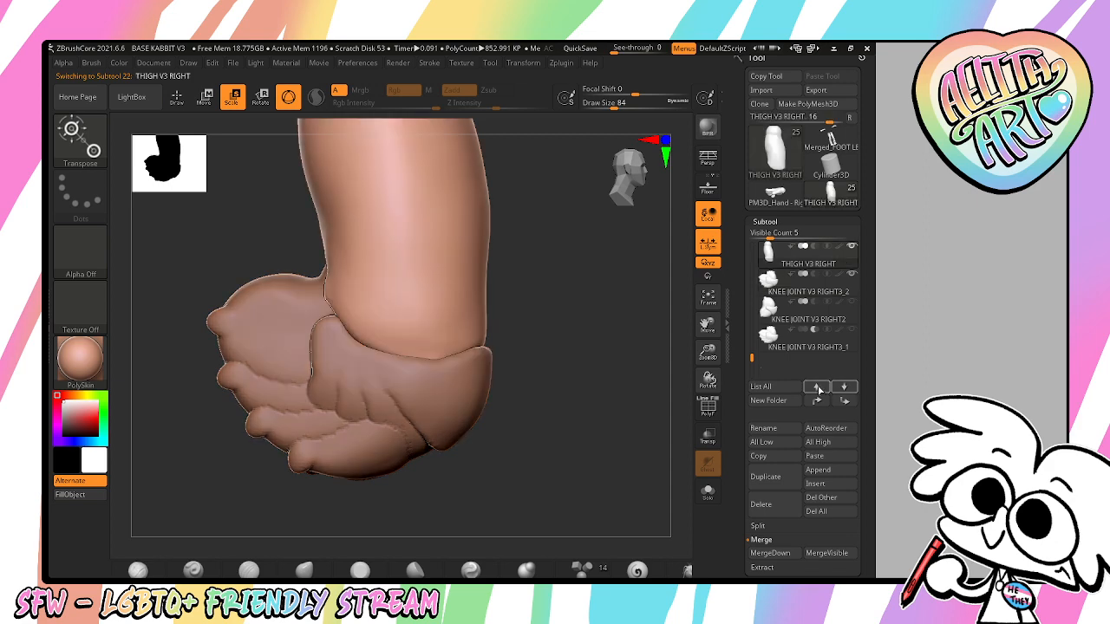
- Duplicate THIGH V3 RIGHT as a working copy and hide the original thigh
click(785, 476)
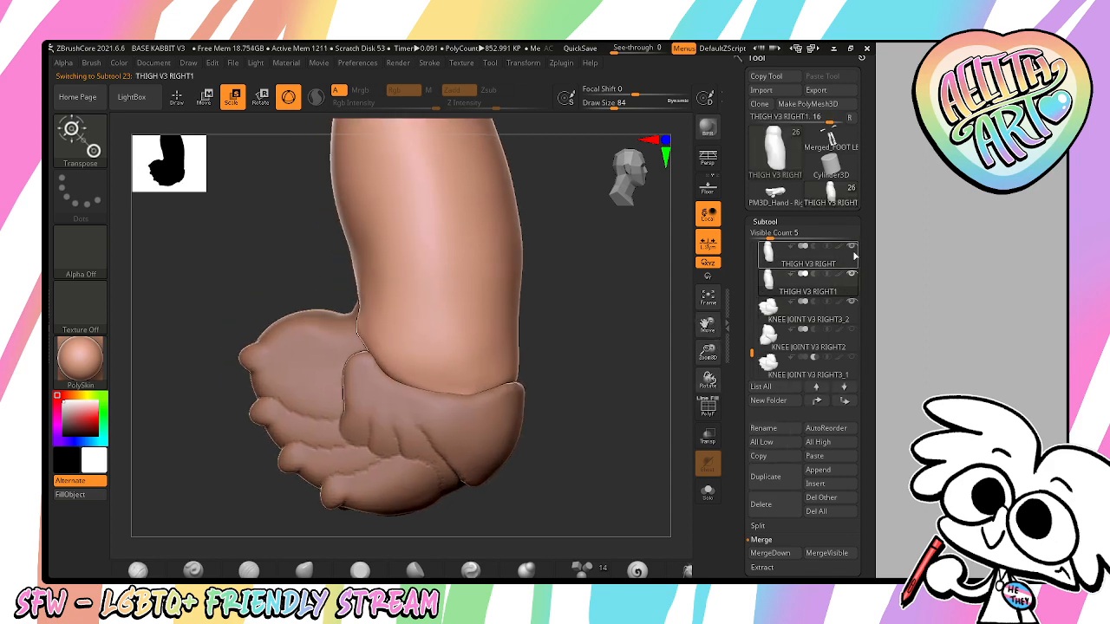
drag(858, 297, 853, 255)
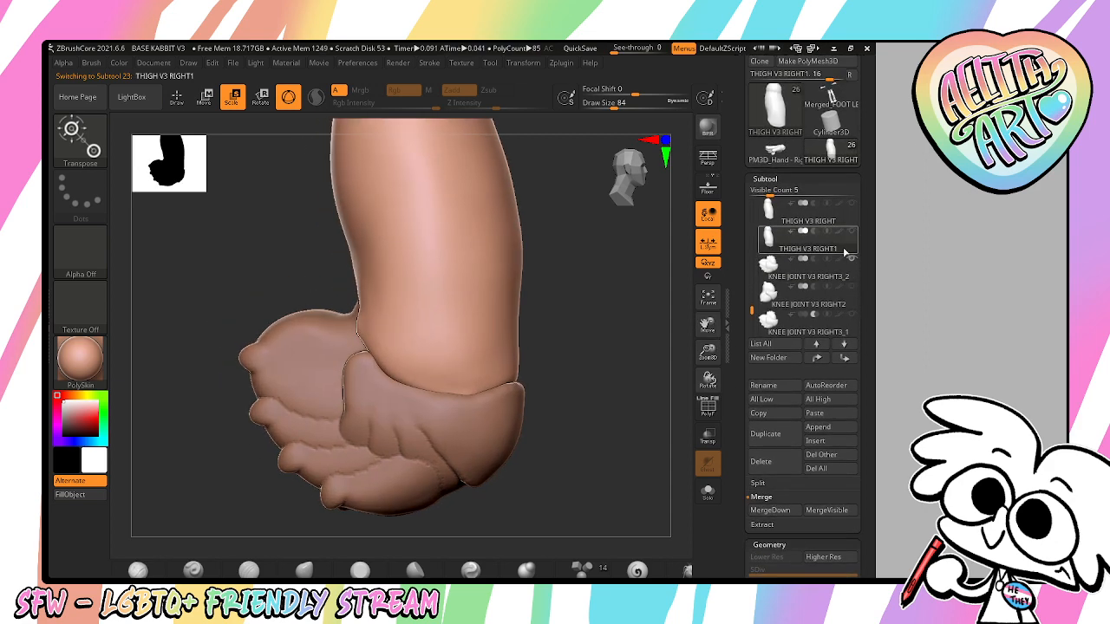
drag(869, 340, 867, 249)
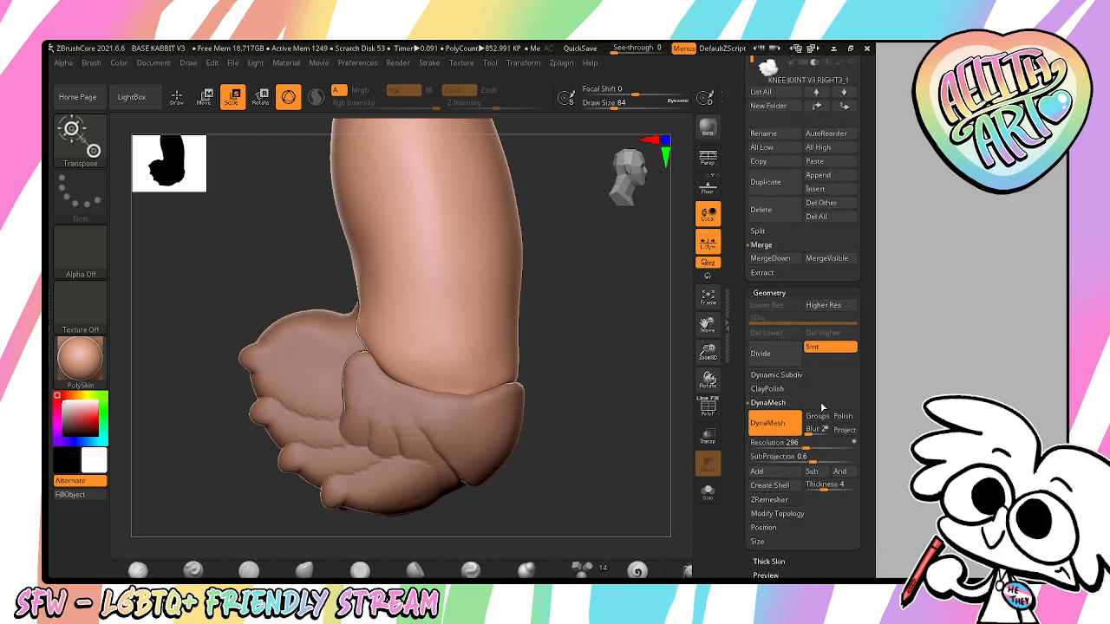
scroll(864, 371, up, 5)
- Set KNEE JOINT V3 RIGHT3_2 to subtraction and merge THIGH V3 RIGHT1 down with it
click(831, 251)
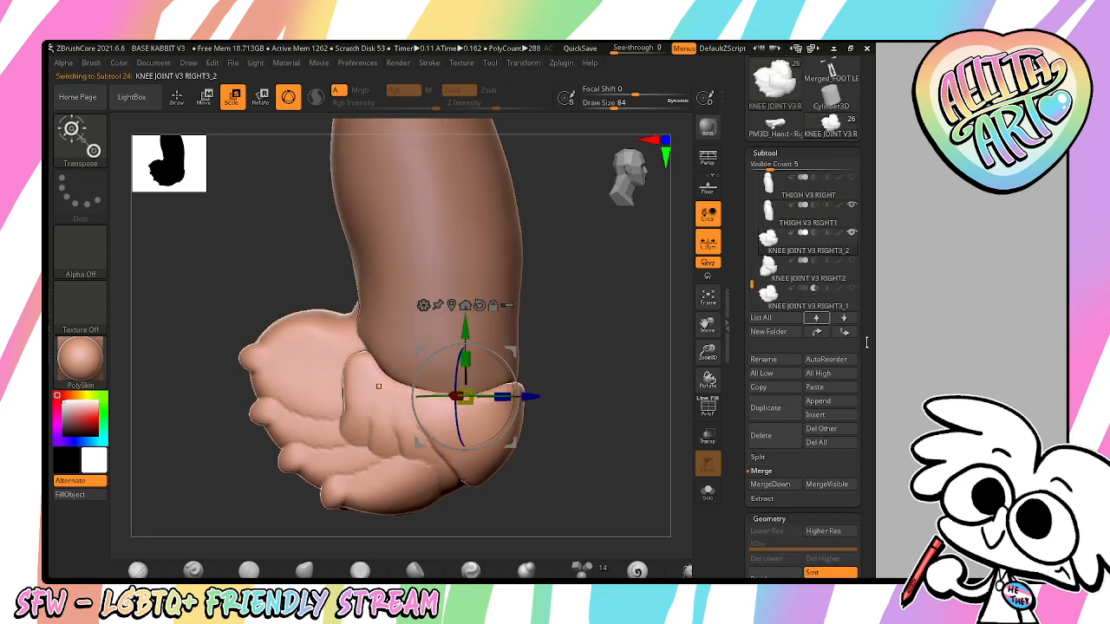
scroll(784, 461, down, 4)
scroll(847, 459, up, 3)
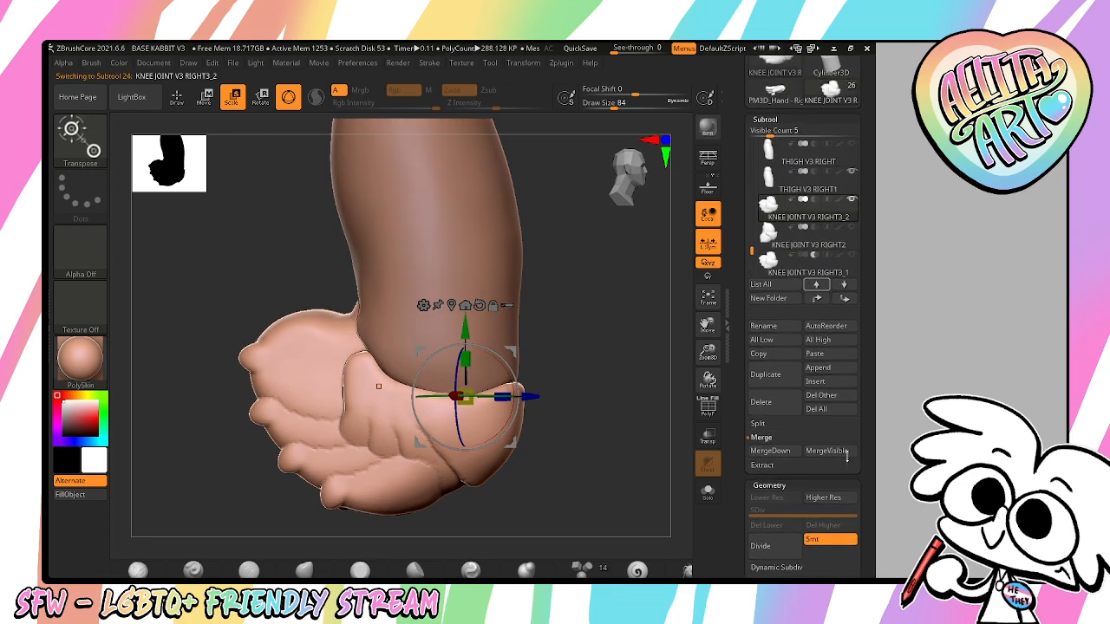
click(821, 284)
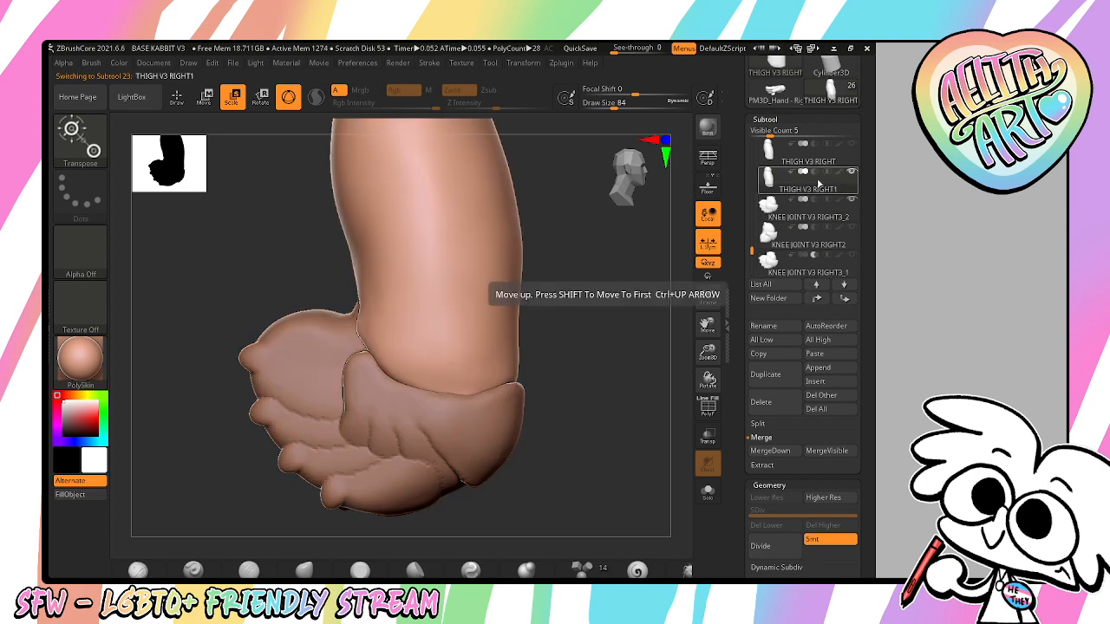
click(845, 300)
click(819, 299)
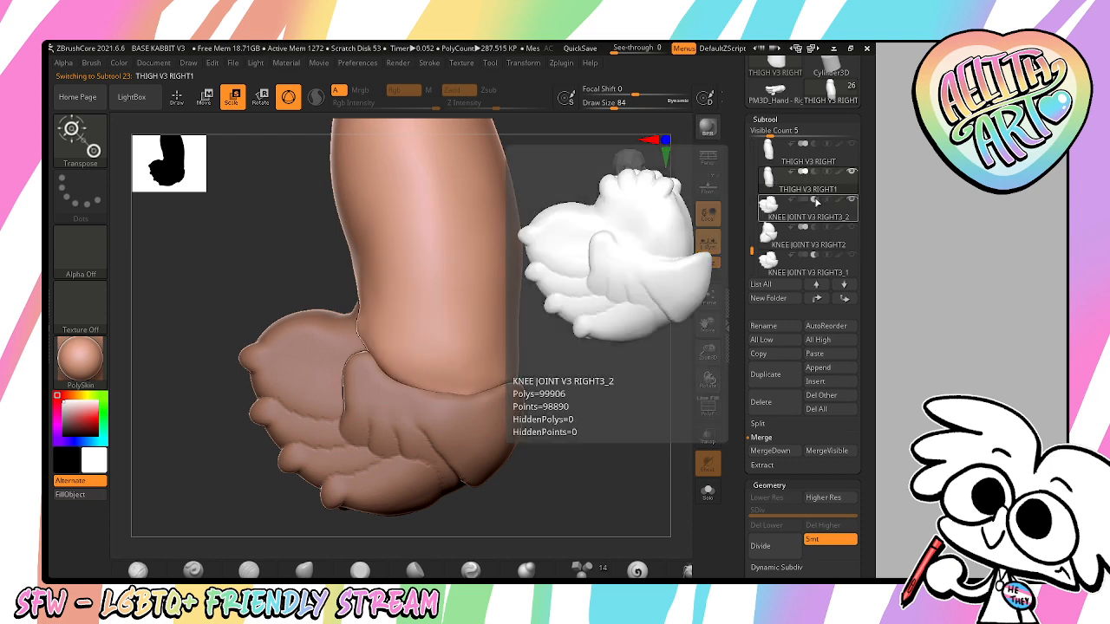
scroll(801, 399, down, 2)
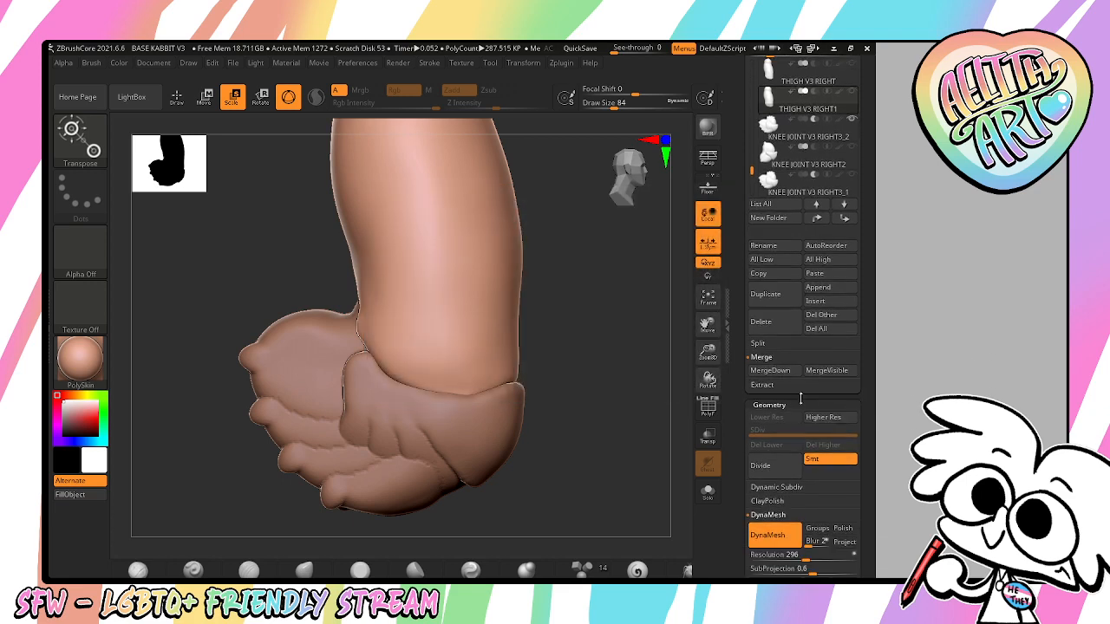
click(771, 371)
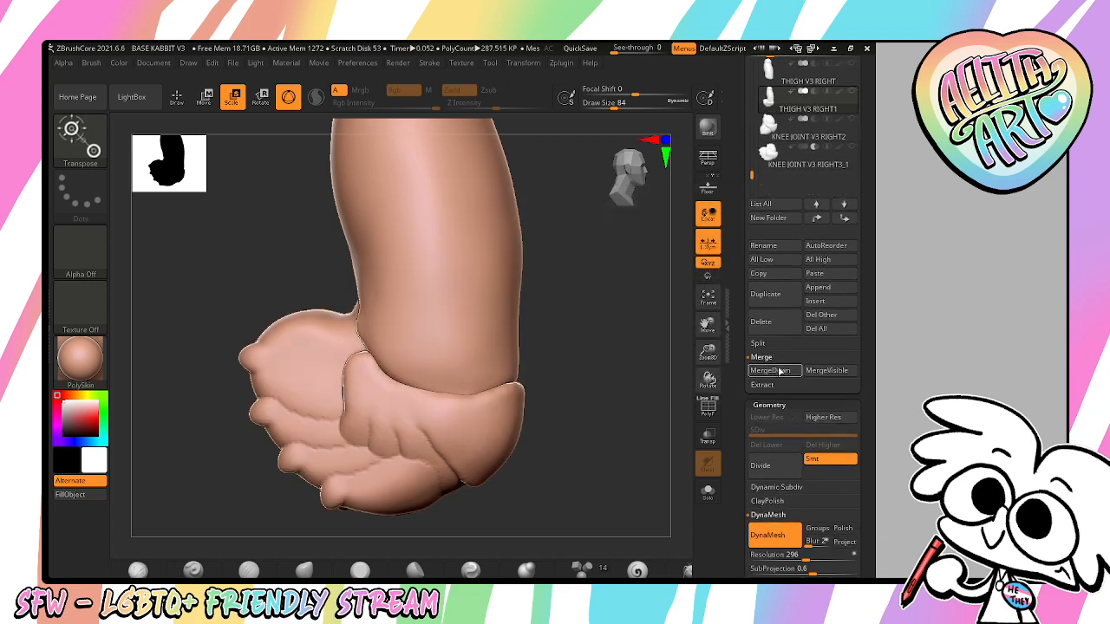
- Remesh THIGH V3 RIGHT1 with DynaMesh to carve out the knee joint shape and inspect the cavity from below
mouse_move(564, 296)
ctrl+mouse_down()
mouse_move(661, 431)
mouse_move(610, 422)
mouse_move(622, 391)
mouse_move(627, 439)
mouse_move(645, 409)
mouse_move(629, 391)
mouse_move(677, 350)
mouse_move(703, 365)
mouse_move(679, 414)
ctrl+mouse_up()
drag(605, 380, 631, 378)
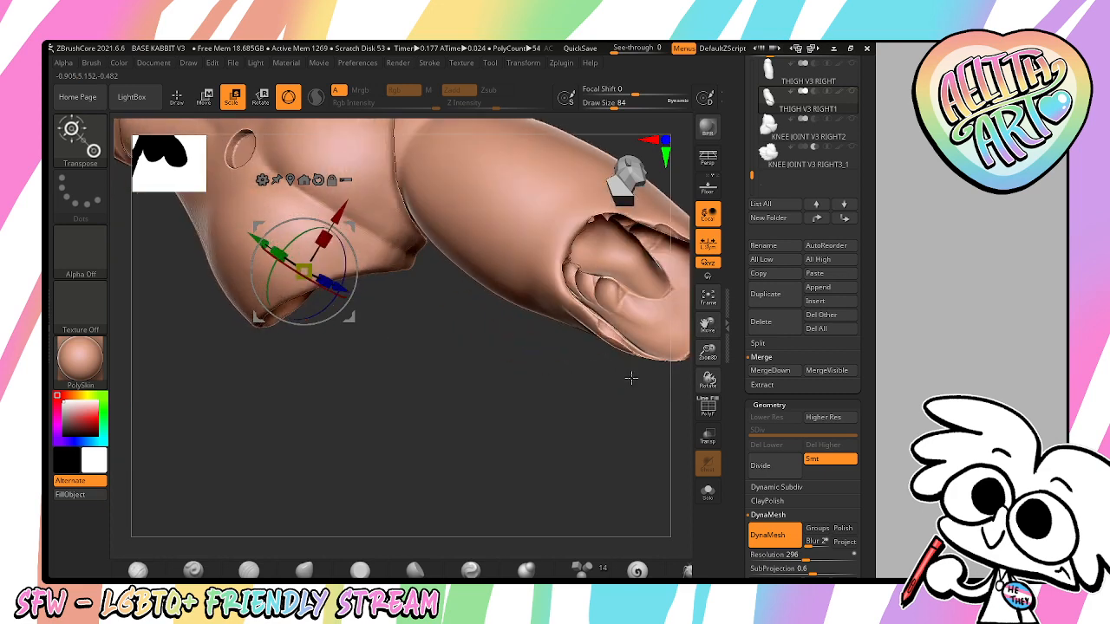
drag(708, 326, 628, 318)
drag(612, 365, 572, 398)
- Smooth the carved rim of the knee cavity on THIGH V3 RIGHT1 and check the socket from the front
key(b)
key(m)
key(v)
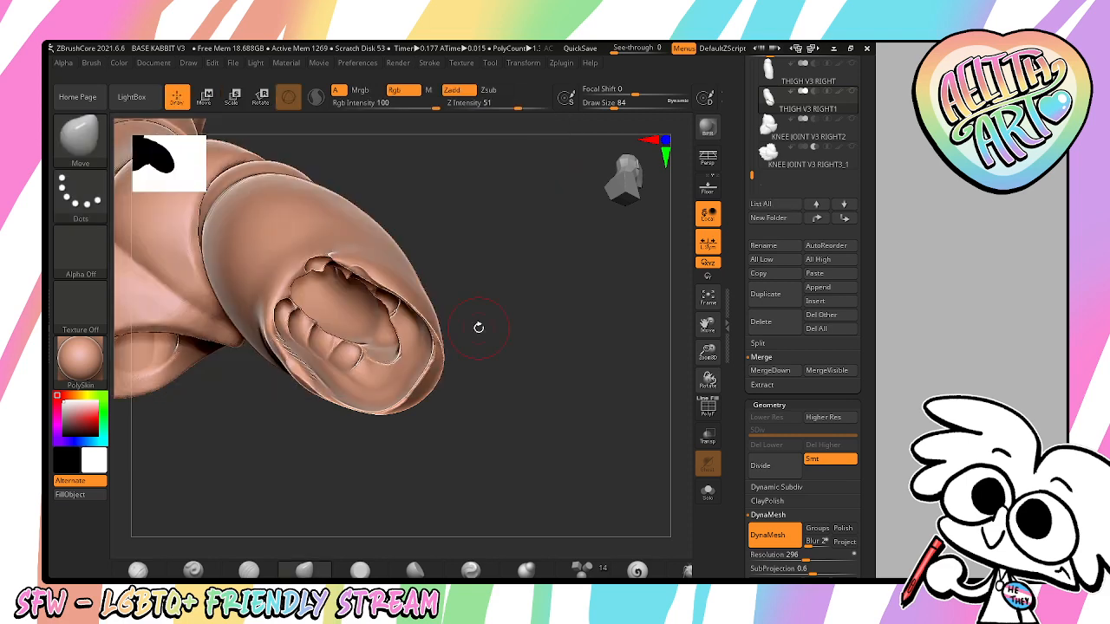
mouse_move(478, 326)
mouse_down()
mouse_move(484, 398)
mouse_move(451, 310)
mouse_up()
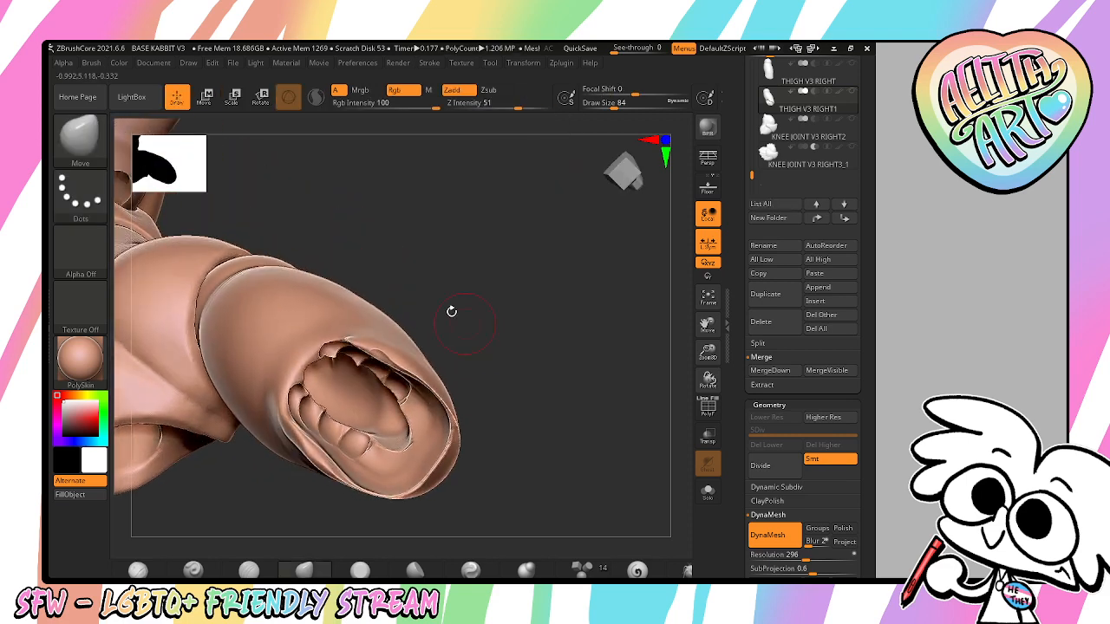
shift+drag(354, 329, 314, 345)
mouse_move(503, 377)
mouse_down()
mouse_move(456, 347)
mouse_move(469, 372)
mouse_move(442, 454)
mouse_move(561, 361)
mouse_up()
scroll(832, 295, up, 3)
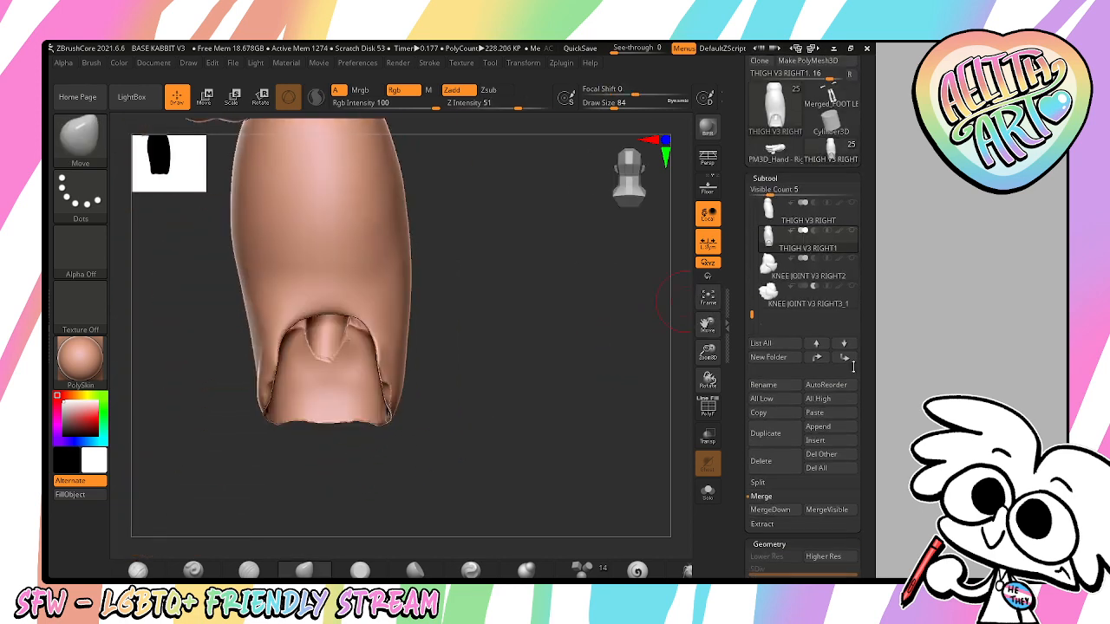
- Duplicate KNEE JOINT V3 RIGHT2 four times, rotating the copies progressively around the joint pivot to form a fan
click(832, 292)
drag(555, 373, 610, 332)
key(e)
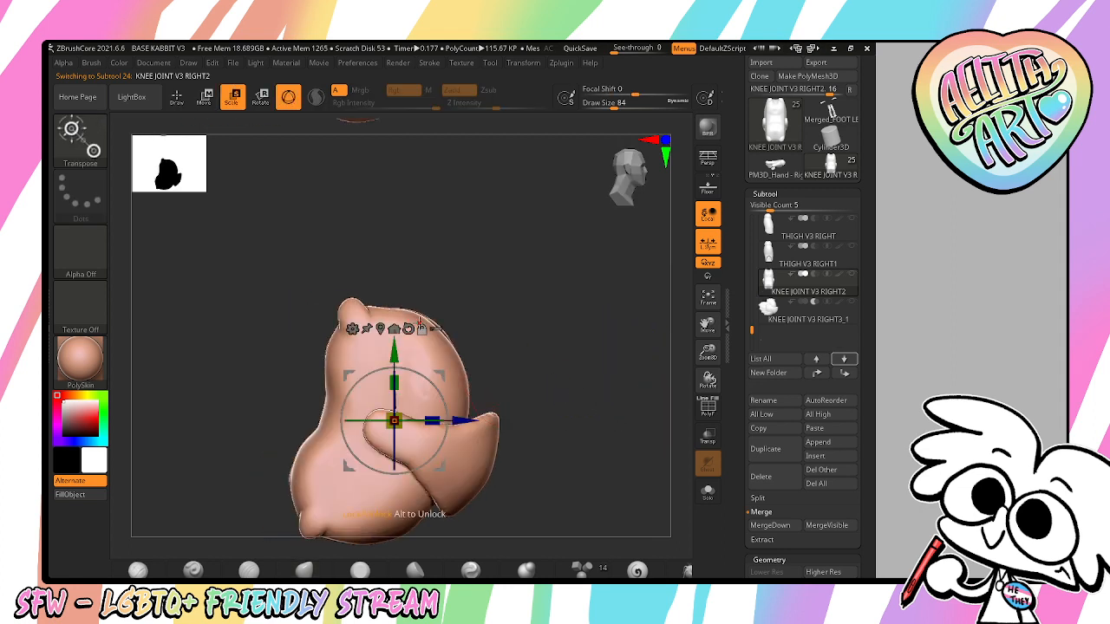
drag(711, 328, 744, 219)
drag(711, 351, 711, 327)
drag(470, 259, 445, 278)
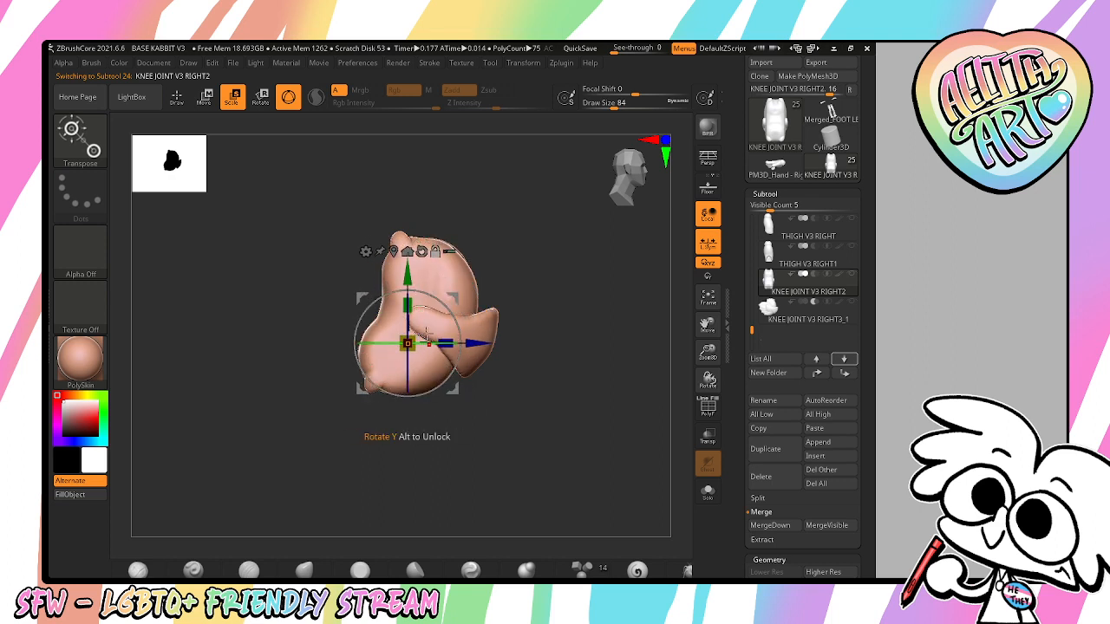
click(767, 449)
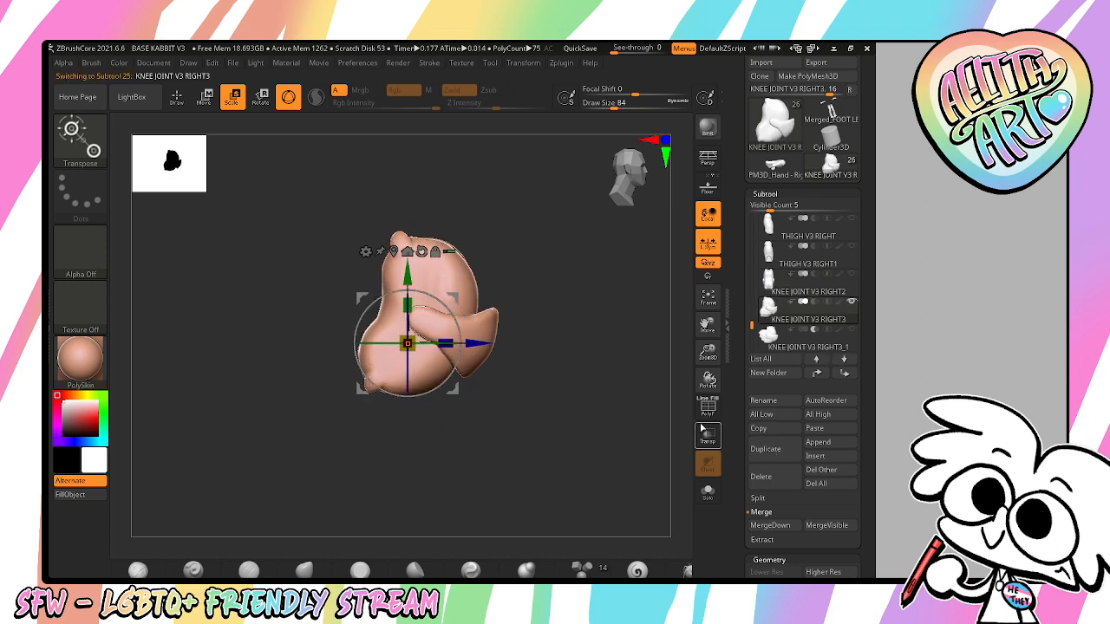
drag(460, 368, 476, 325)
click(786, 453)
click(765, 448)
click(780, 455)
- Duplicate KNEE JOINT V3 RIGHT2 once more as an unrotated copy directly above the rotated copies
click(819, 359)
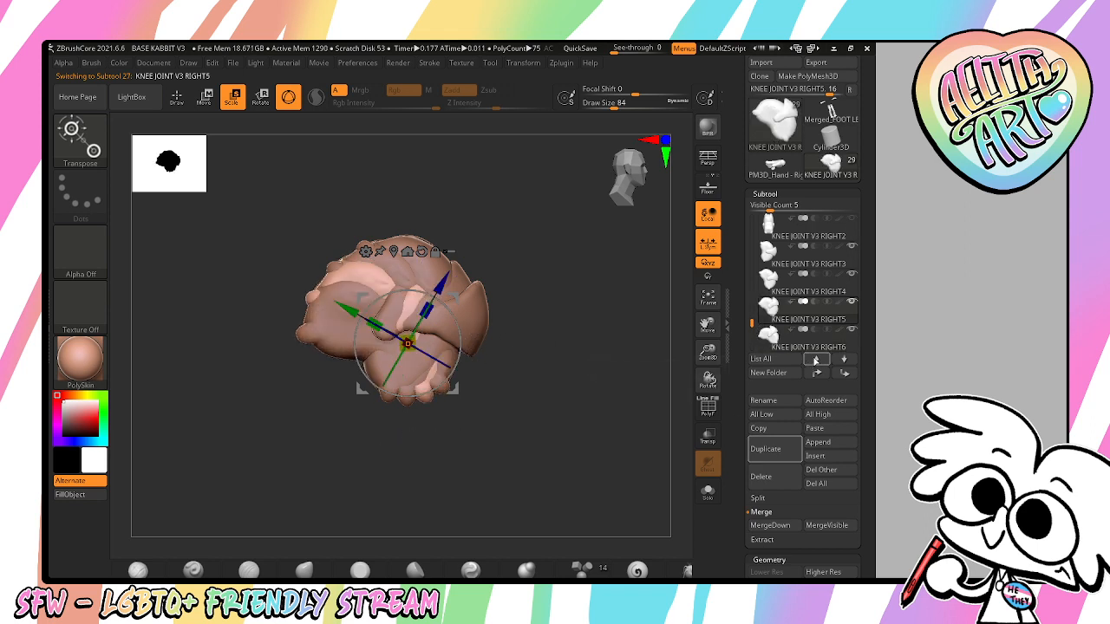
click(820, 359)
click(819, 359)
click(819, 359)
click(820, 359)
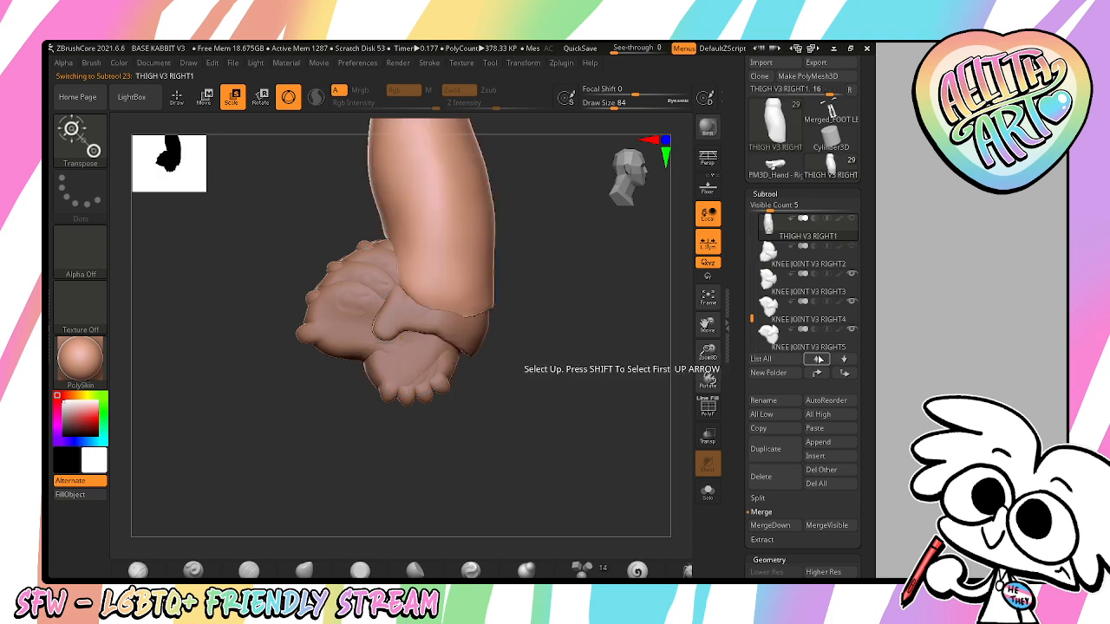
click(842, 359)
mouse_move(768, 337)
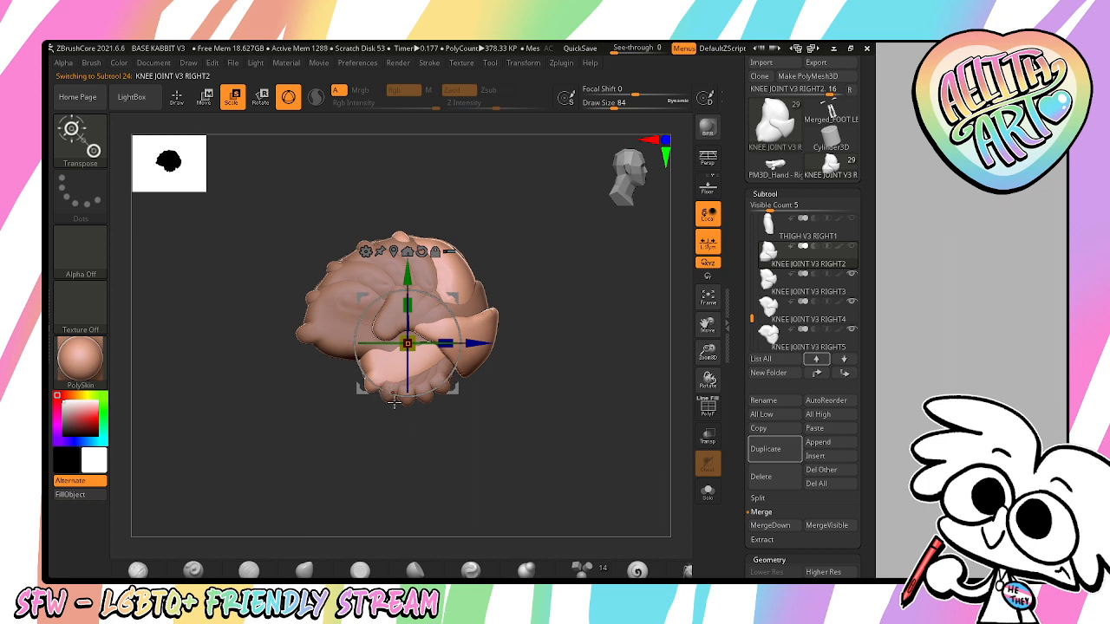
click(816, 359)
click(845, 359)
click(795, 447)
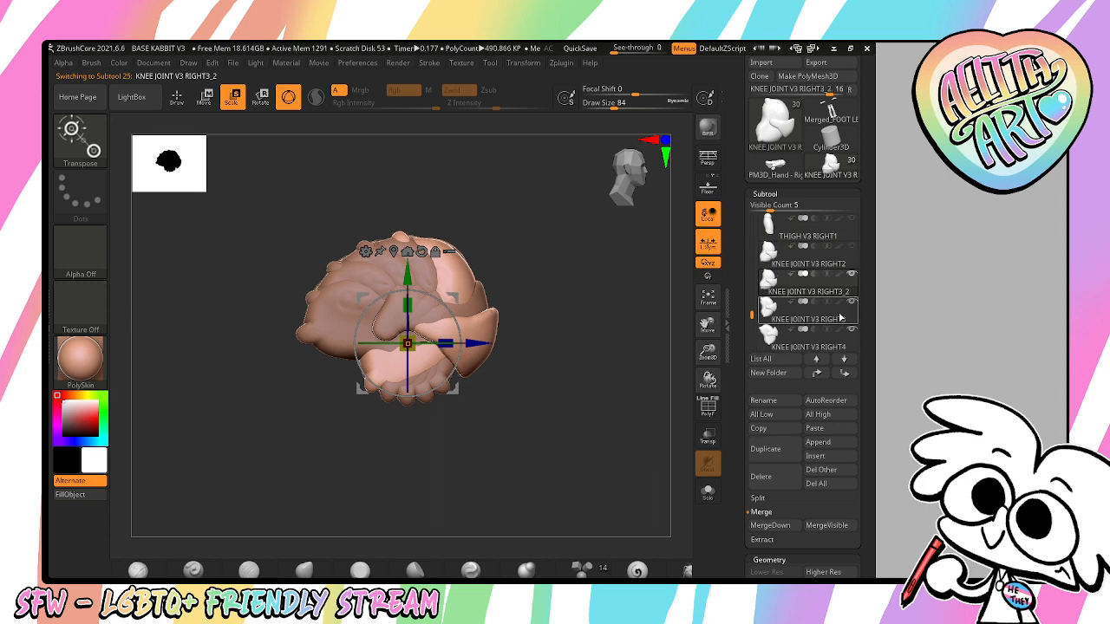
- Merge the unrotated copy down with all four rotated copies and remesh the combined fan with DynaMesh
click(761, 476)
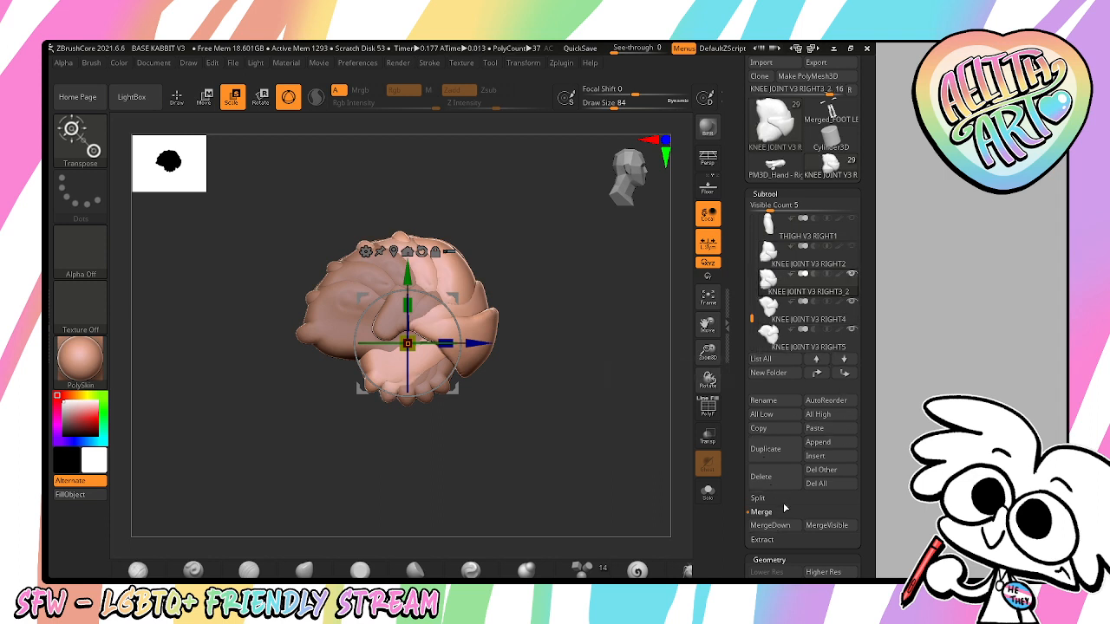
click(785, 530)
click(785, 528)
click(784, 526)
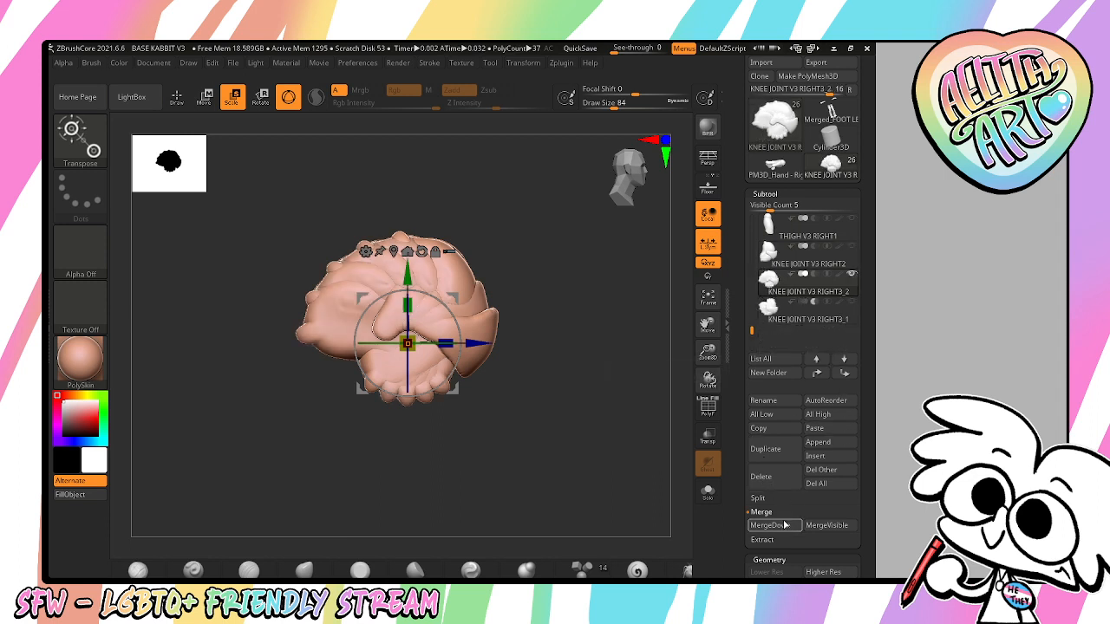
click(849, 273)
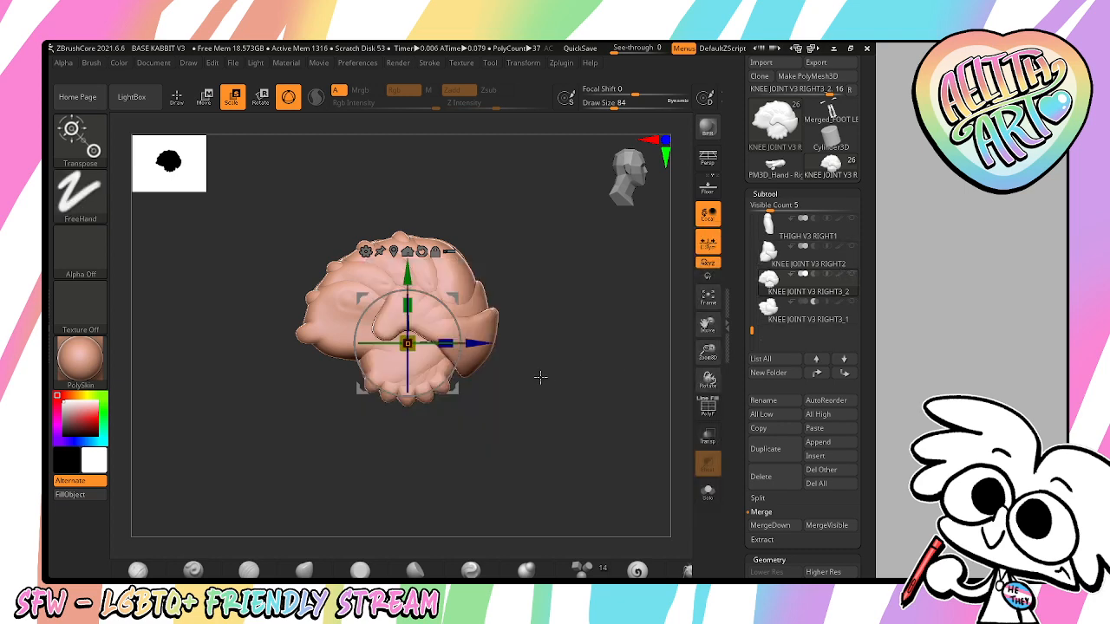
ctrl+drag(528, 401, 592, 462)
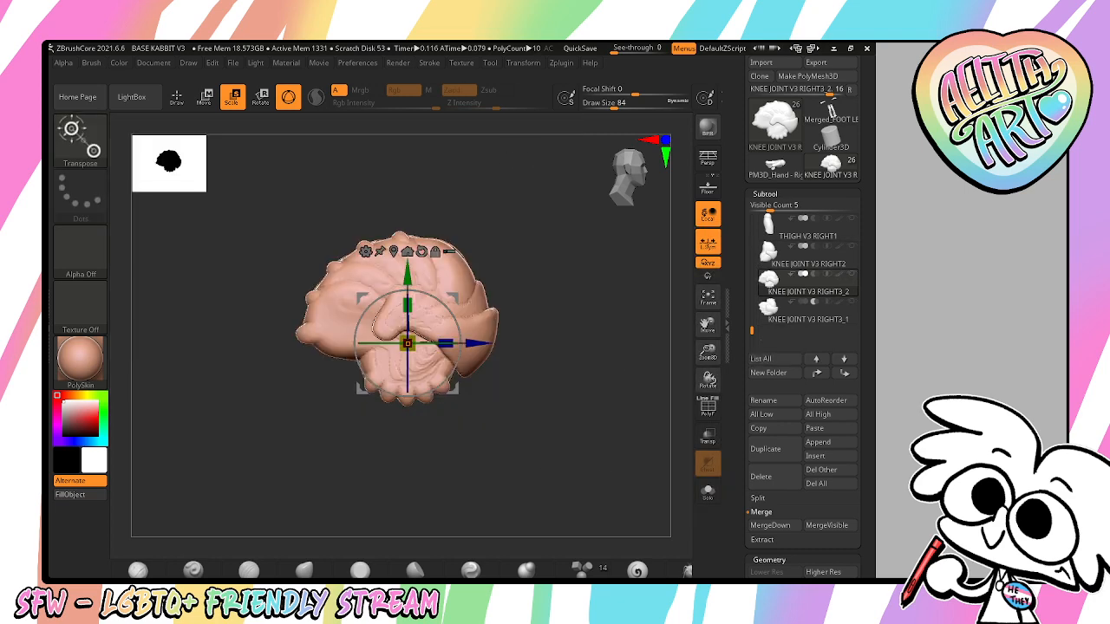
- Smooth the ridges and seams on both sides of the merged KNEE JOINT V3 RIGHT3_2 fan
click(81, 139)
click(538, 150)
drag(708, 351, 711, 411)
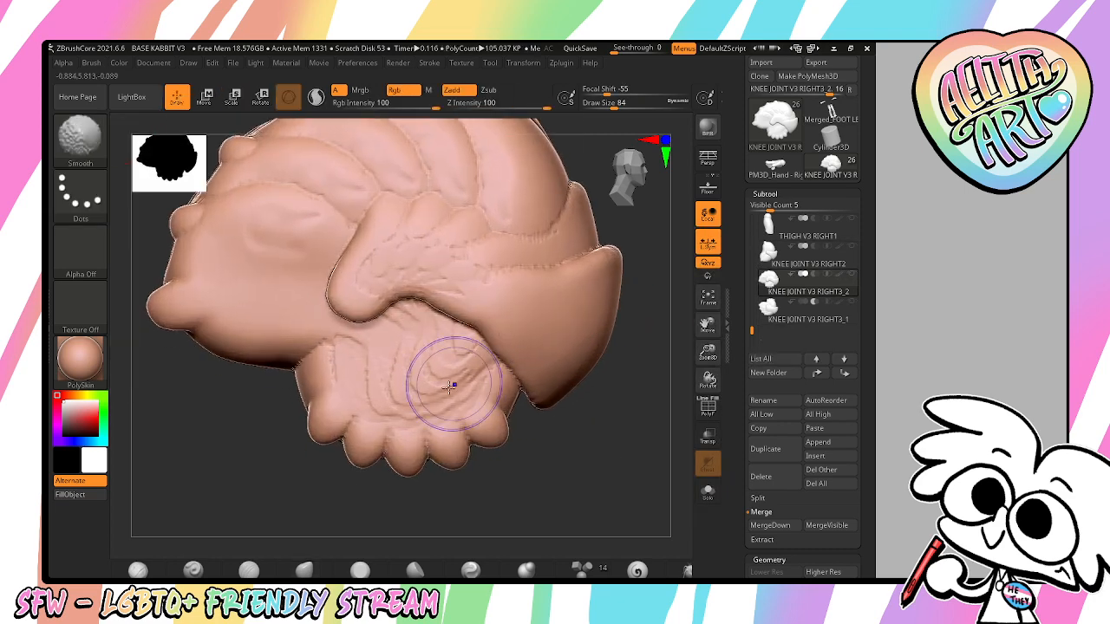
drag(450, 386, 381, 396)
drag(590, 485, 446, 354)
shift+drag(373, 370, 386, 398)
drag(511, 416, 572, 331)
mouse_move(304, 364)
shift+mouse_down()
mouse_move(285, 416)
mouse_move(218, 372)
mouse_move(206, 259)
shift+mouse_up()
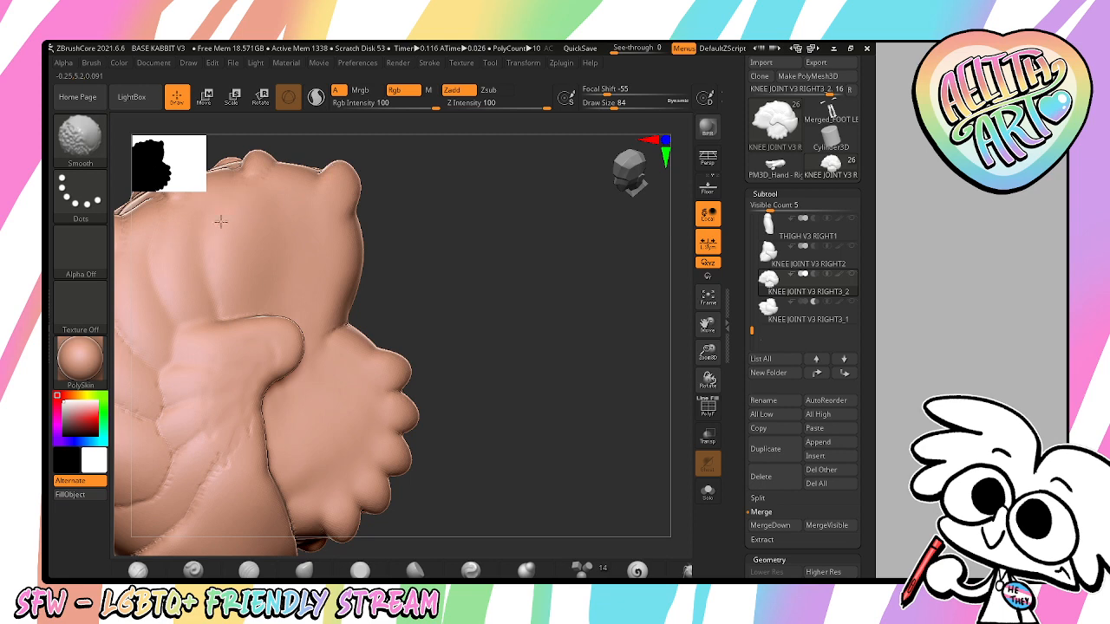
mouse_move(555, 381)
mouse_down()
mouse_move(521, 424)
mouse_move(448, 446)
mouse_move(438, 390)
mouse_up()
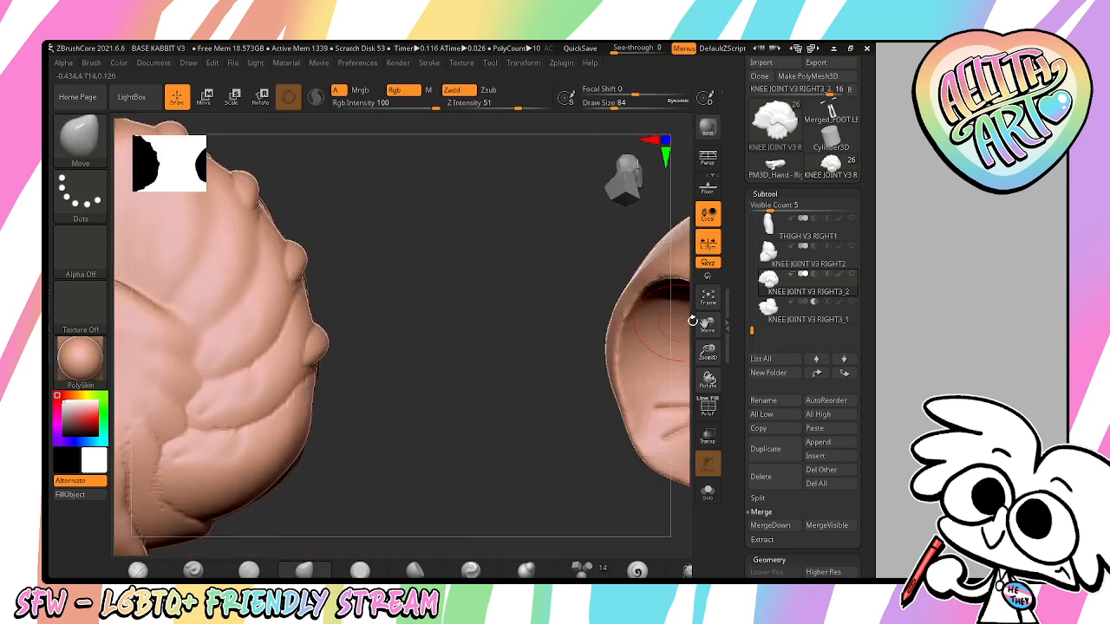
drag(707, 324, 787, 327)
drag(707, 351, 708, 310)
click(707, 297)
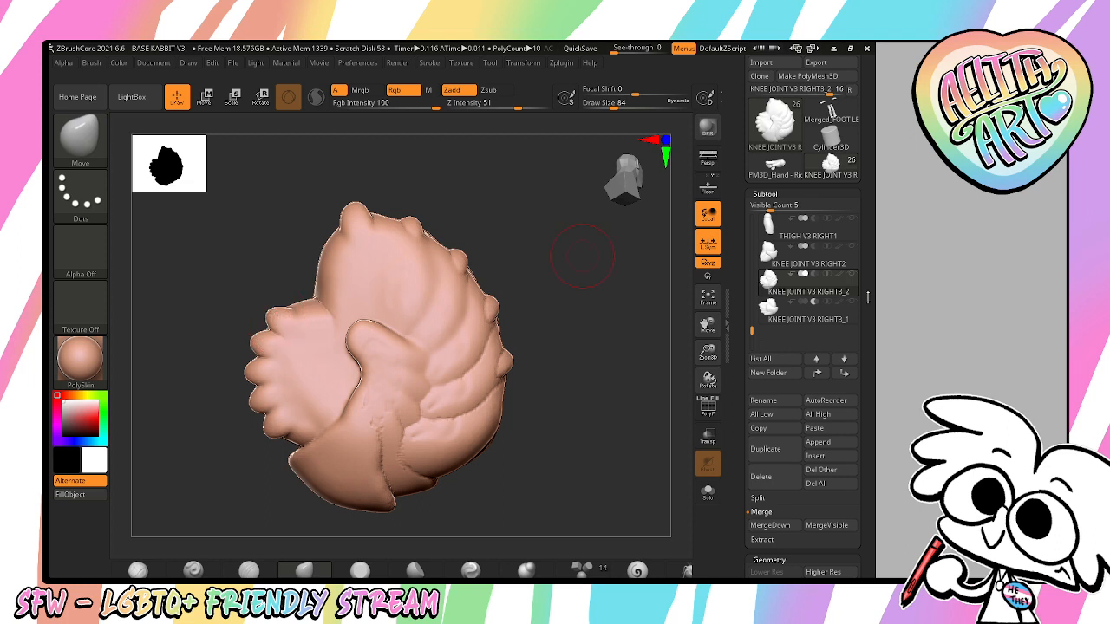
- Move SHIN V3 RIGHT to the end of the subtool list, directly below KNEE JOINT V3 RIGHT3_1
scroll(844, 334, up, 2)
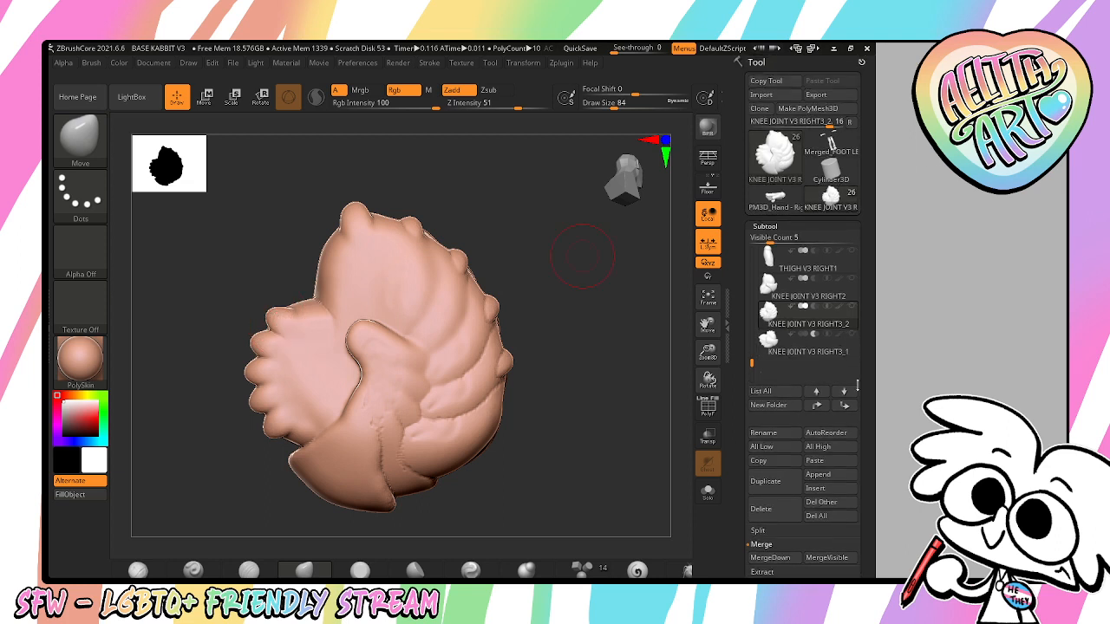
drag(755, 364, 752, 323)
click(817, 329)
click(842, 292)
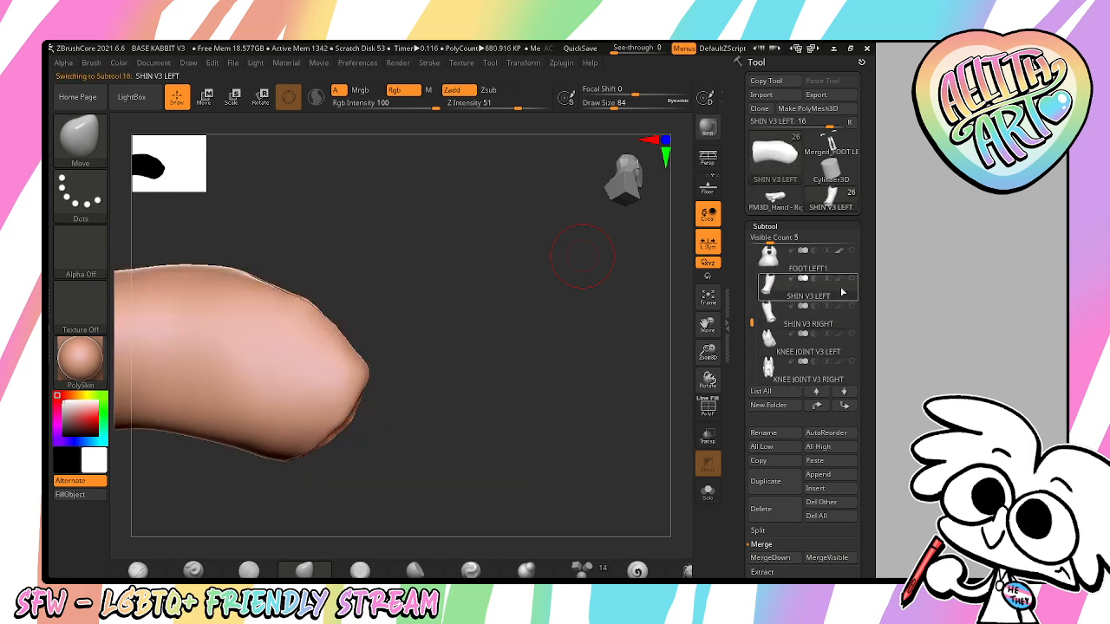
click(719, 296)
click(711, 299)
drag(630, 455, 671, 322)
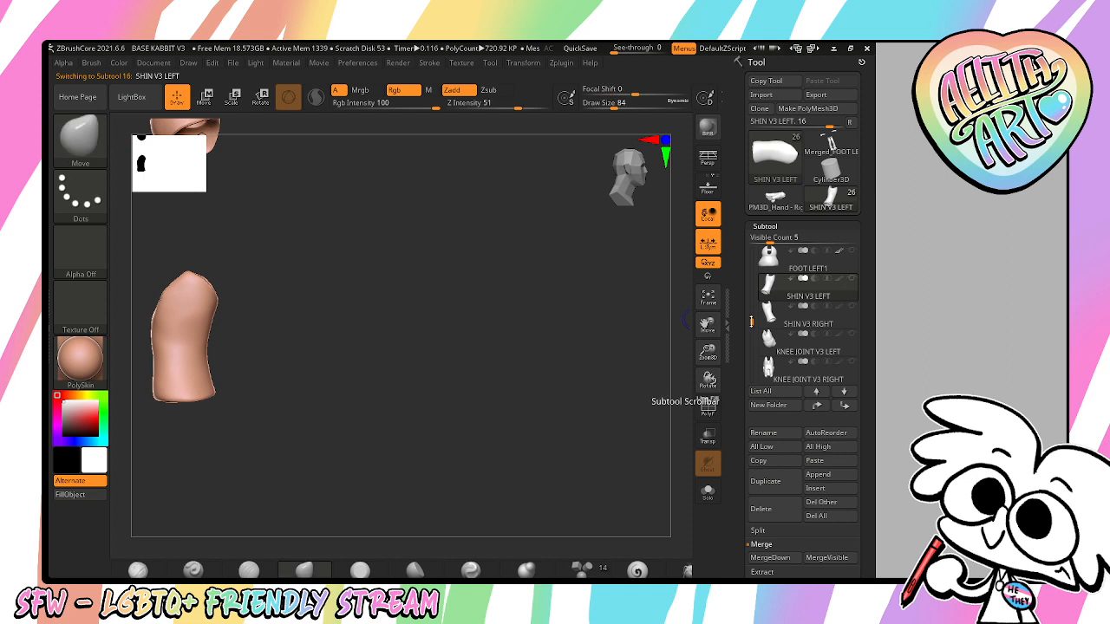
scroll(807, 306, down, 1)
click(830, 300)
shift+click(846, 406)
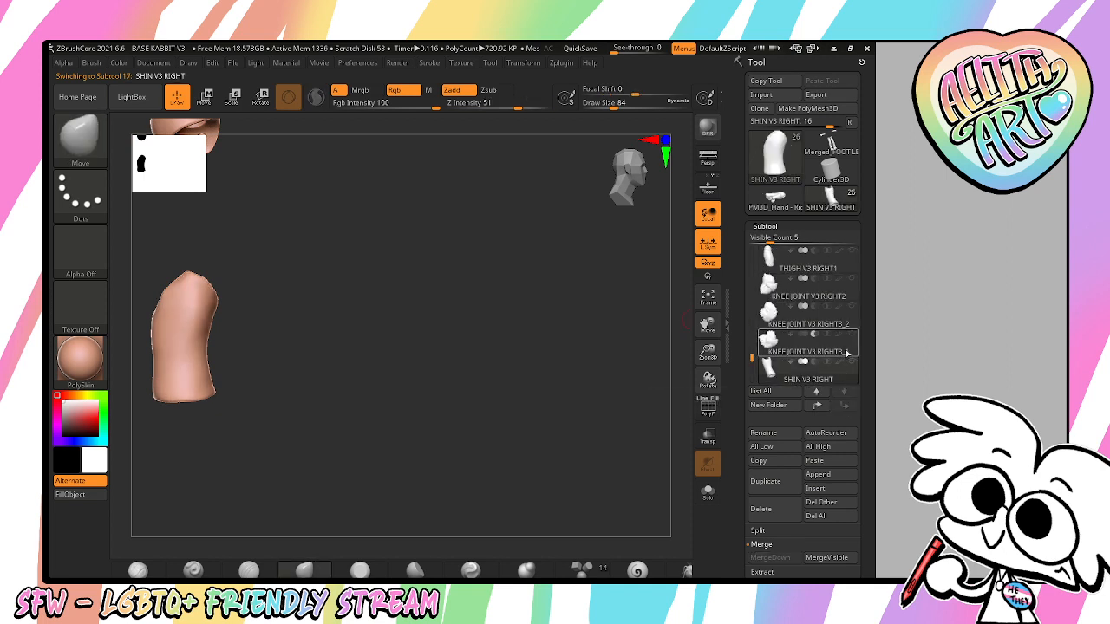
- Show KNEE JOINT V3 RIGHT3_1 with transparency and examine how it overlaps the top of the right shin
click(852, 335)
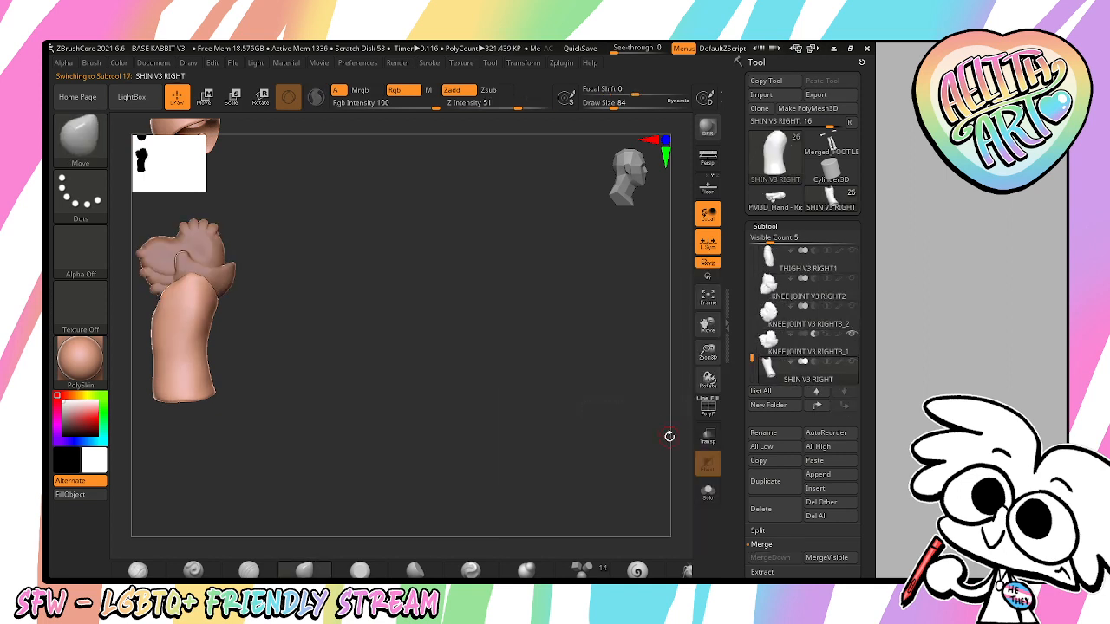
click(708, 436)
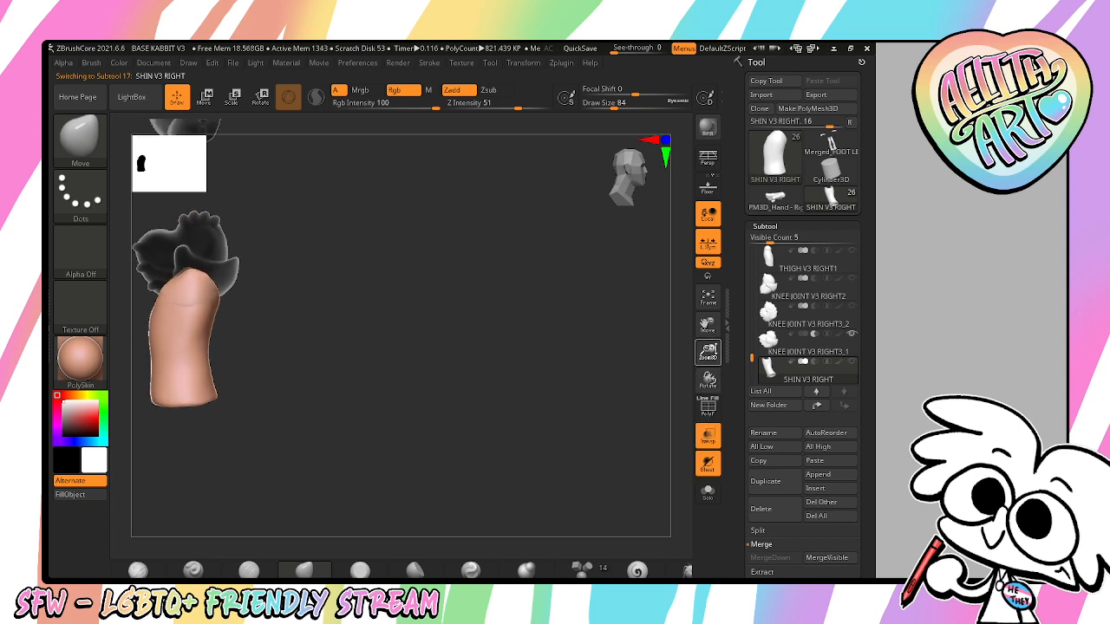
drag(709, 353, 715, 378)
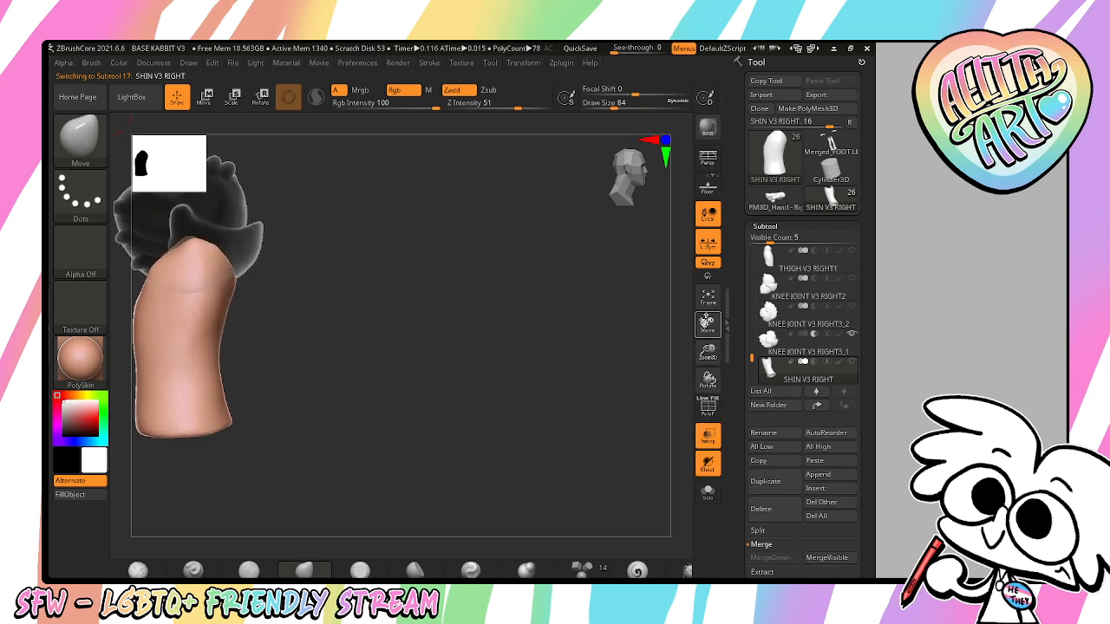
drag(709, 326, 854, 449)
shift+drag(533, 394, 564, 431)
- Delete KNEE JOINT V3 RIGHT3_1, skipping the deletion warning until the next restart
click(818, 392)
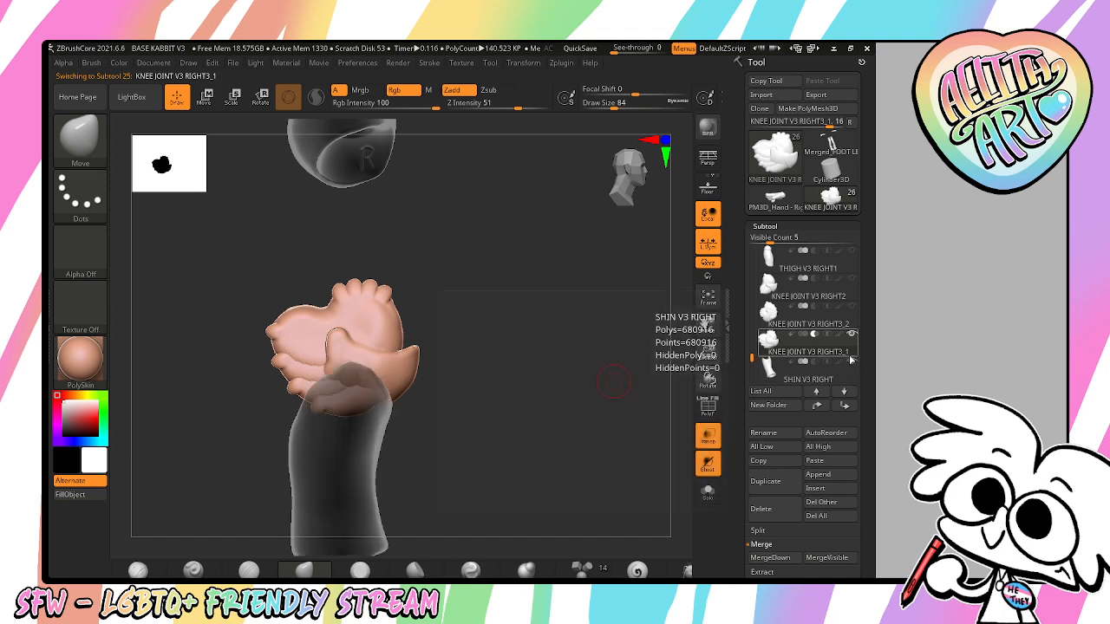
click(708, 435)
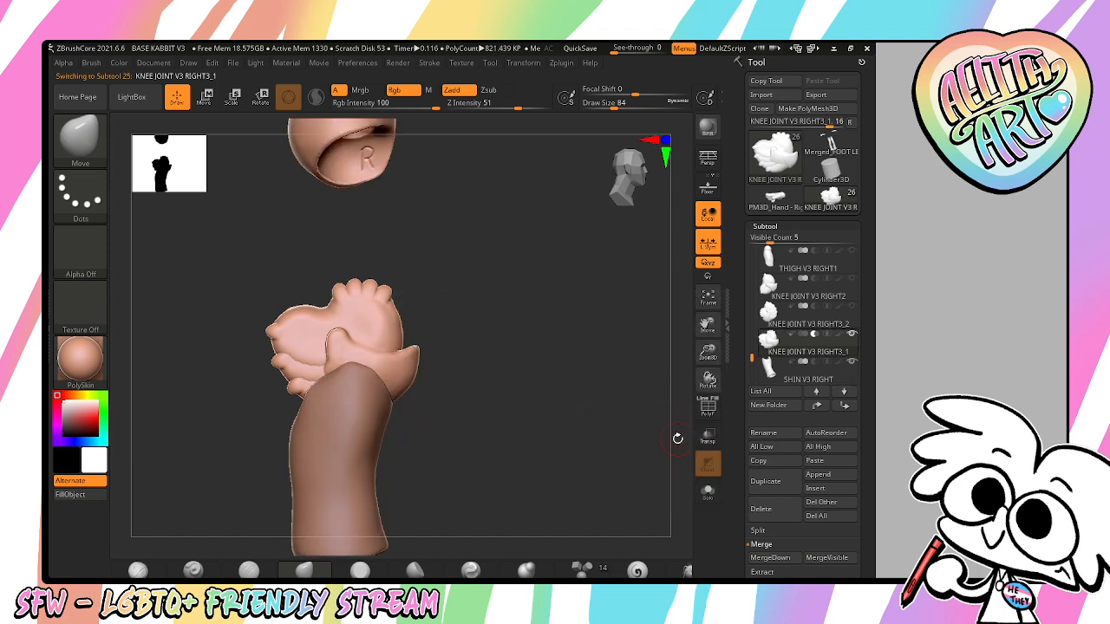
click(774, 512)
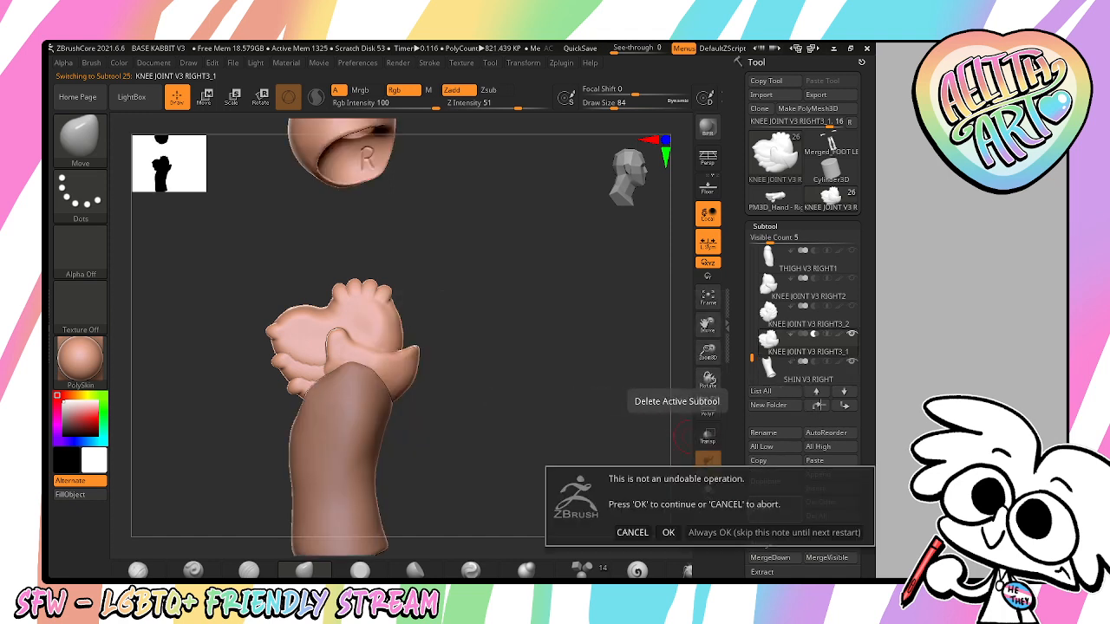
click(739, 532)
- Duplicate KNEE JOINT V3 RIGHT2, make the shin see-through, and fine-tune the copy's pivot at the joint's rotation centre
click(816, 391)
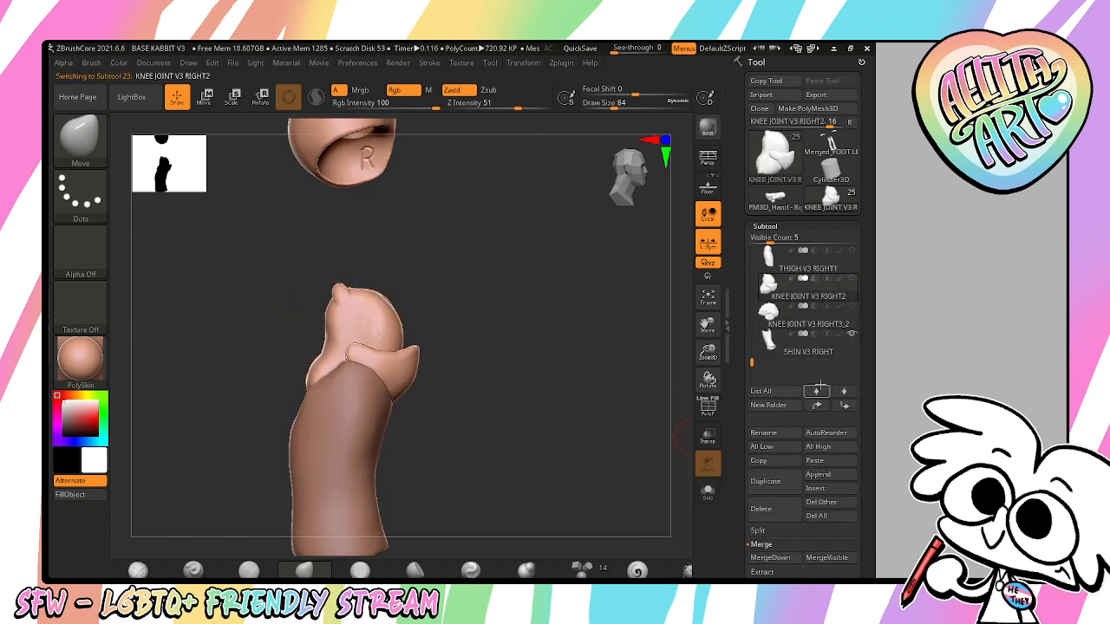
click(769, 483)
key(e)
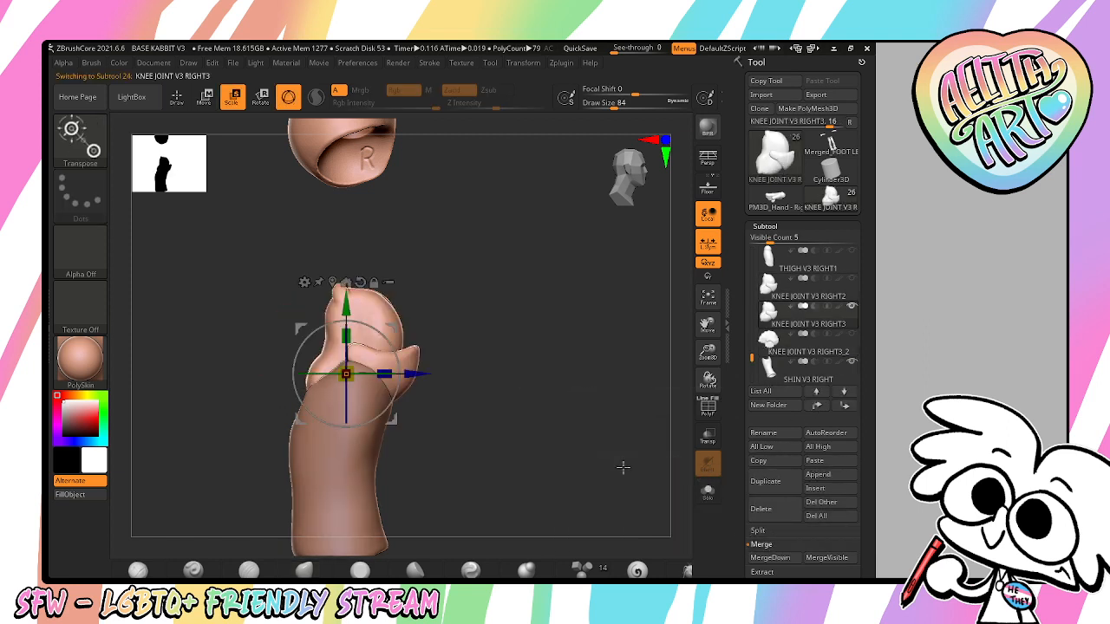
click(709, 445)
drag(707, 354, 657, 384)
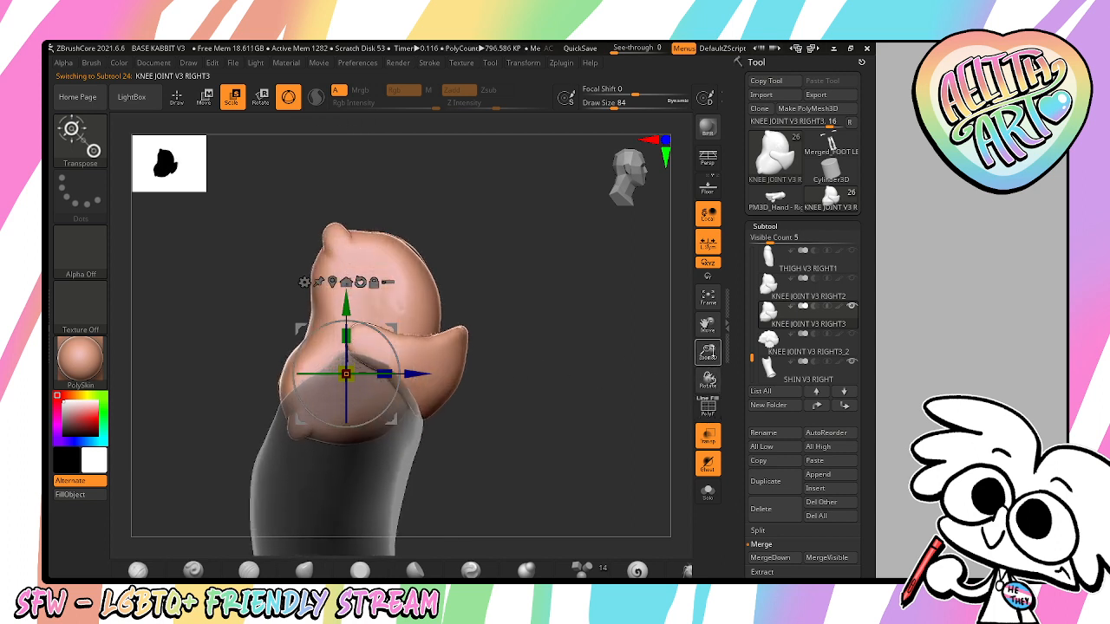
drag(708, 352, 707, 317)
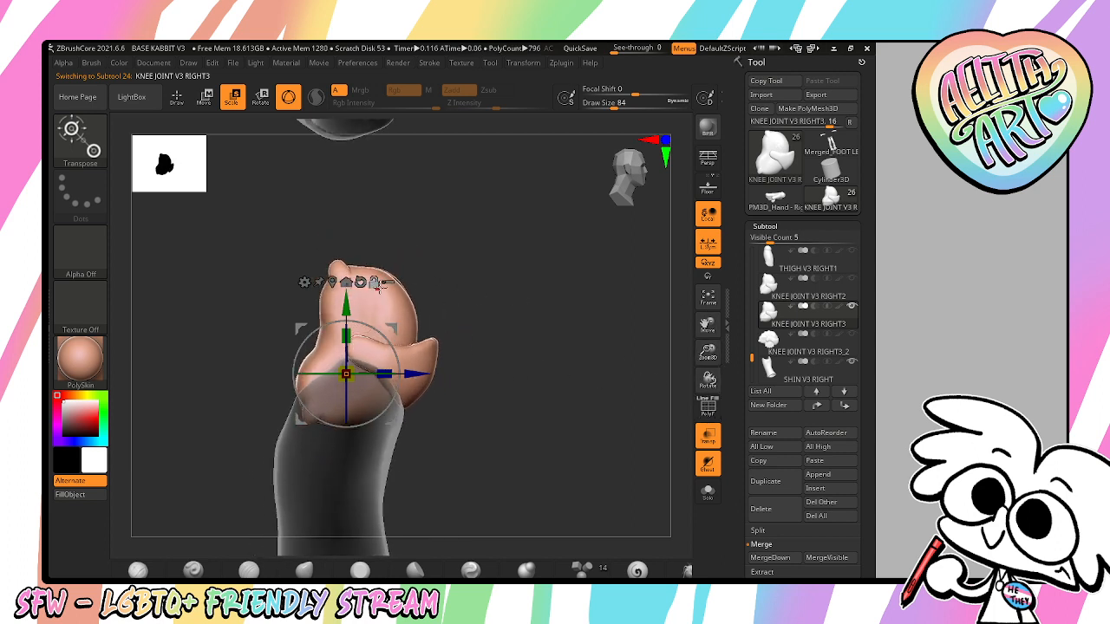
alt+drag(383, 320, 380, 321)
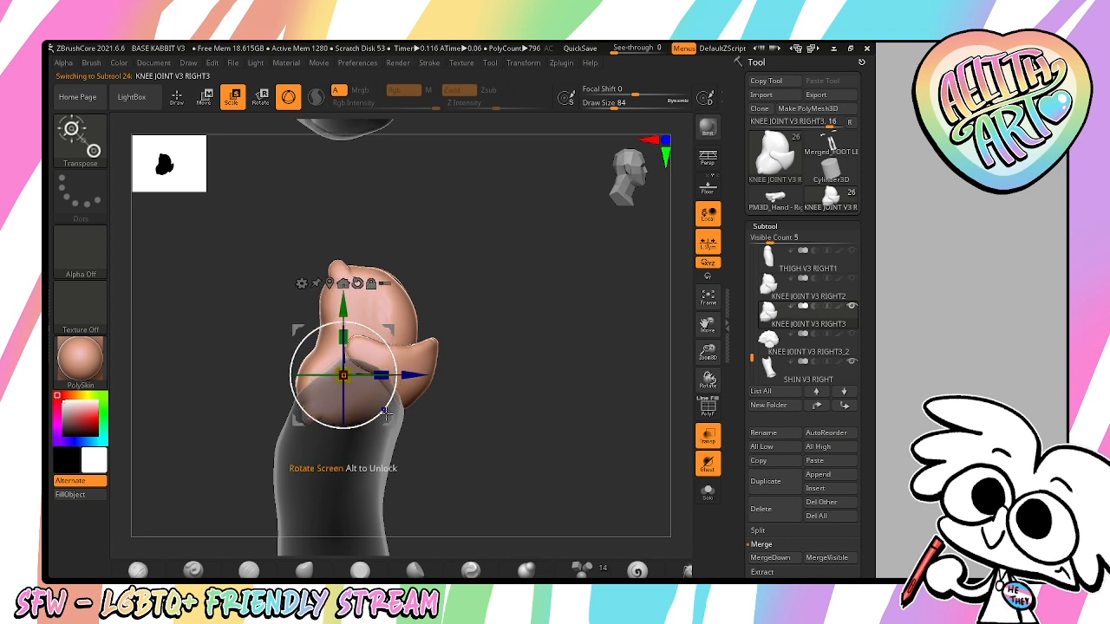
- Build a fan of knee joint copies, duplicating and rotating each another 20° about the joint's pivot
drag(388, 411, 418, 378)
click(774, 483)
click(774, 483)
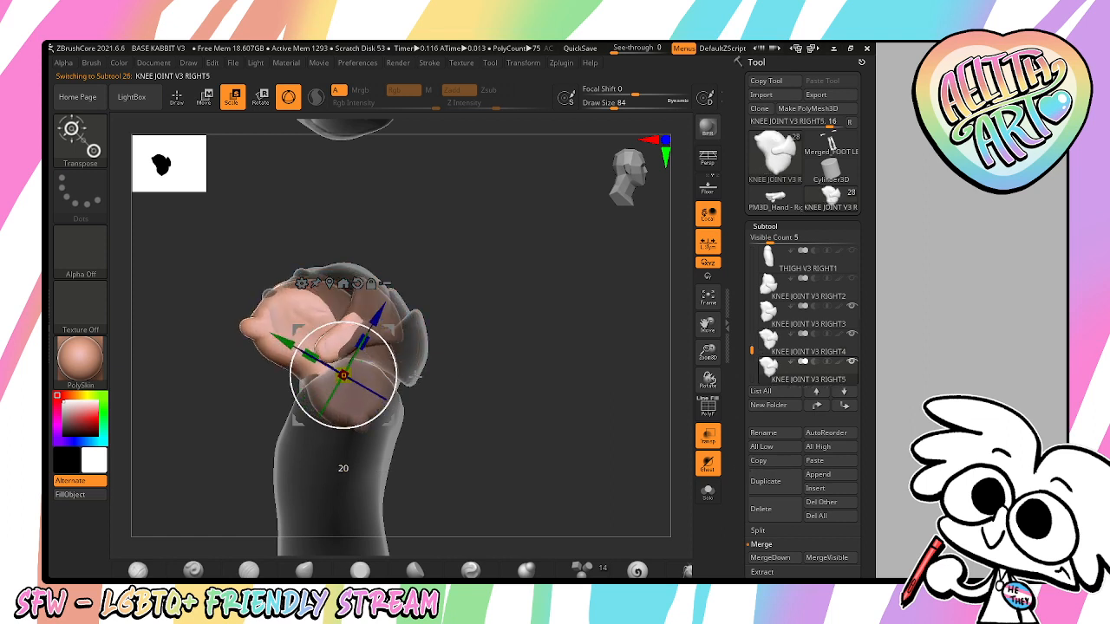
click(772, 482)
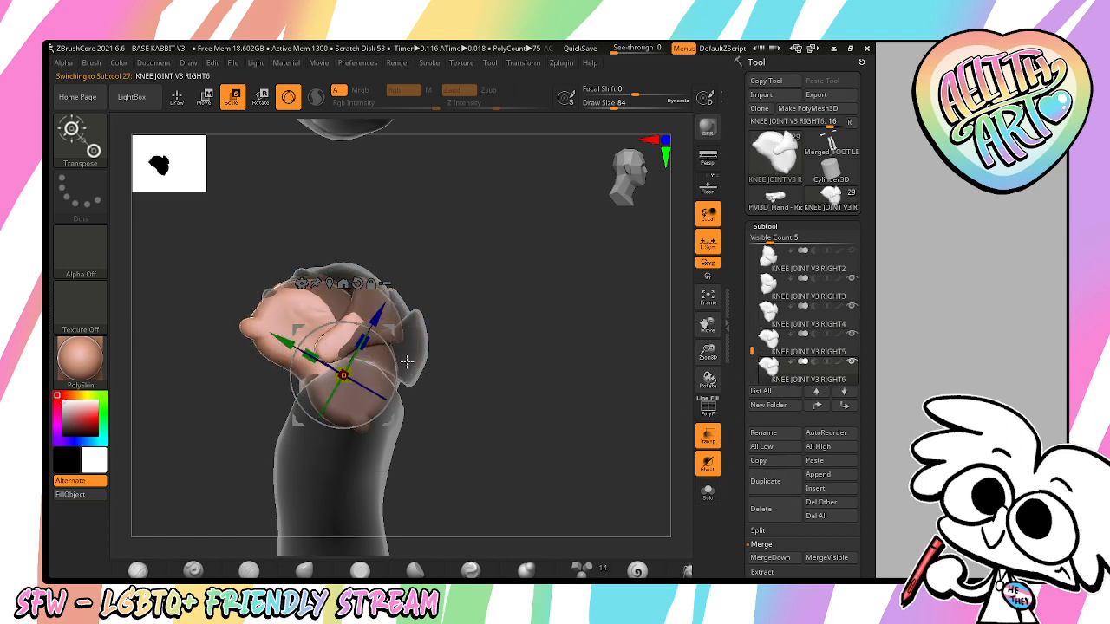
drag(392, 348, 404, 369)
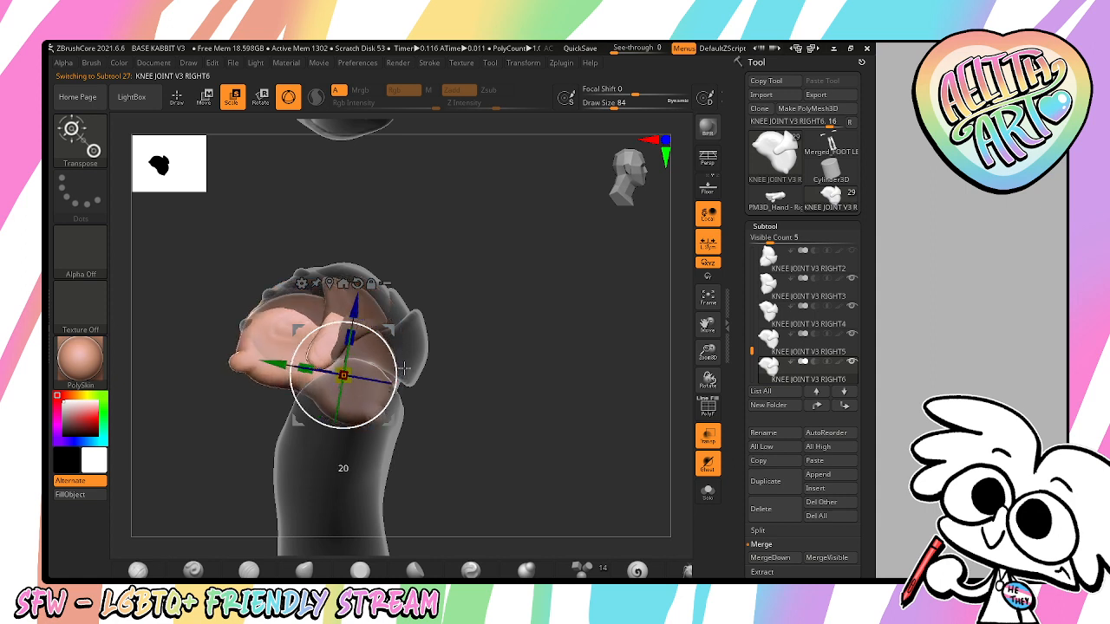
drag(704, 355, 701, 395)
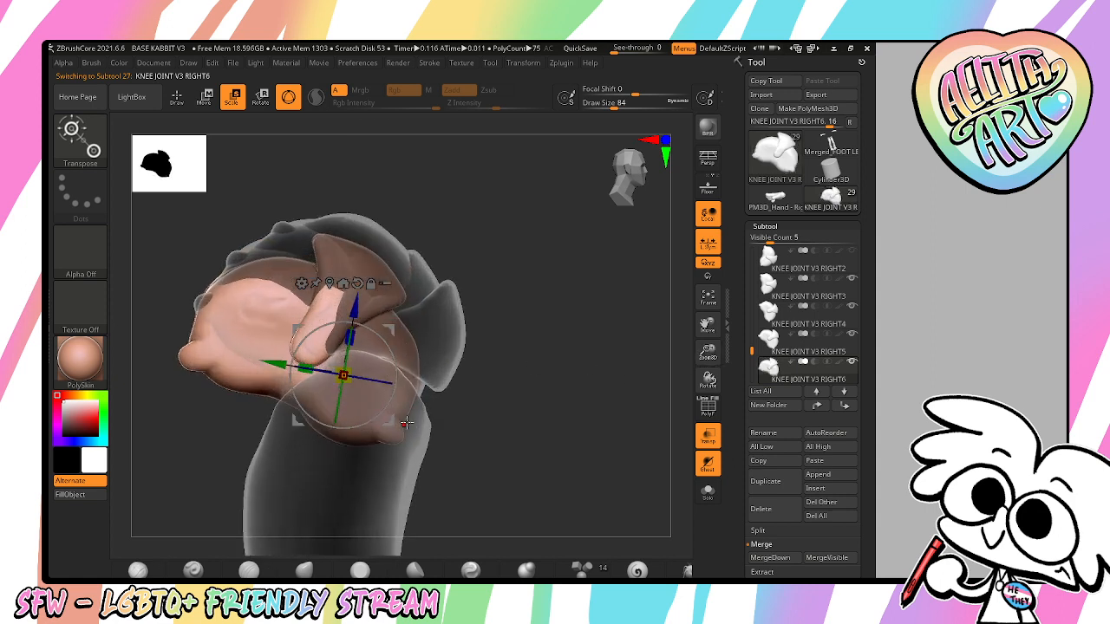
- Duplicate the unrotated KNEE JOINT V3 RIGHT2 to add the starting position above the rotated copies
click(815, 391)
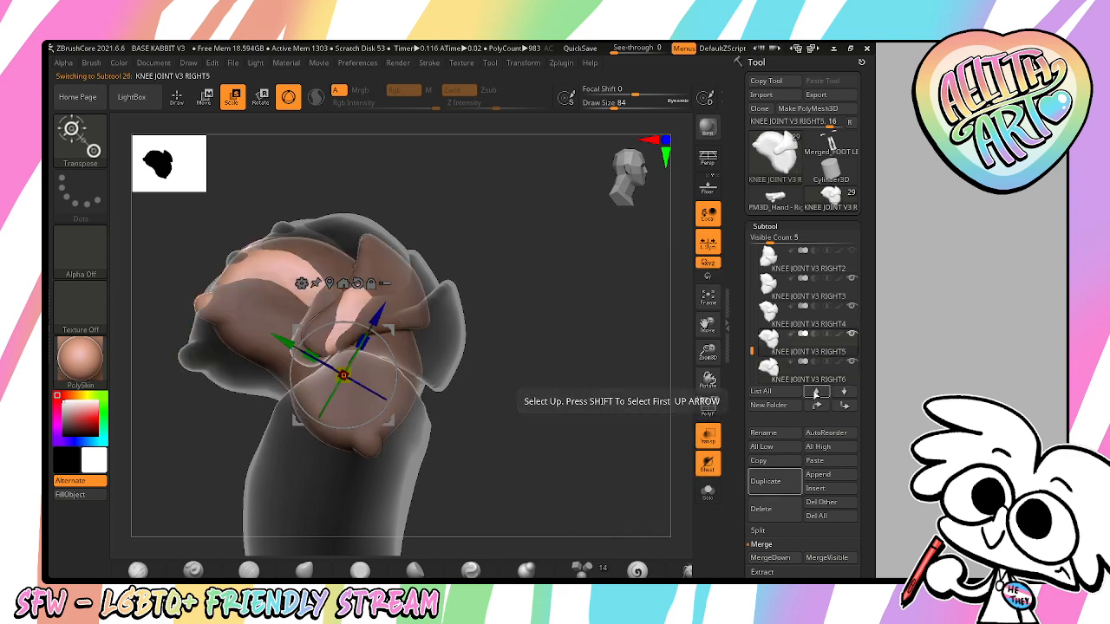
click(815, 392)
click(815, 392)
click(815, 392)
click(815, 392)
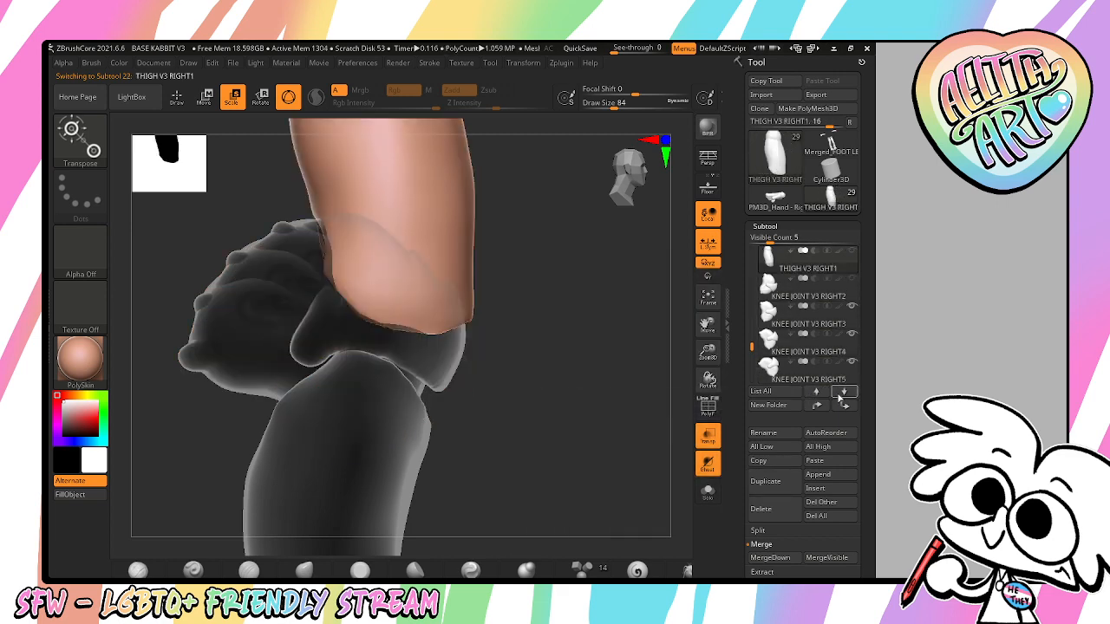
click(843, 391)
click(843, 391)
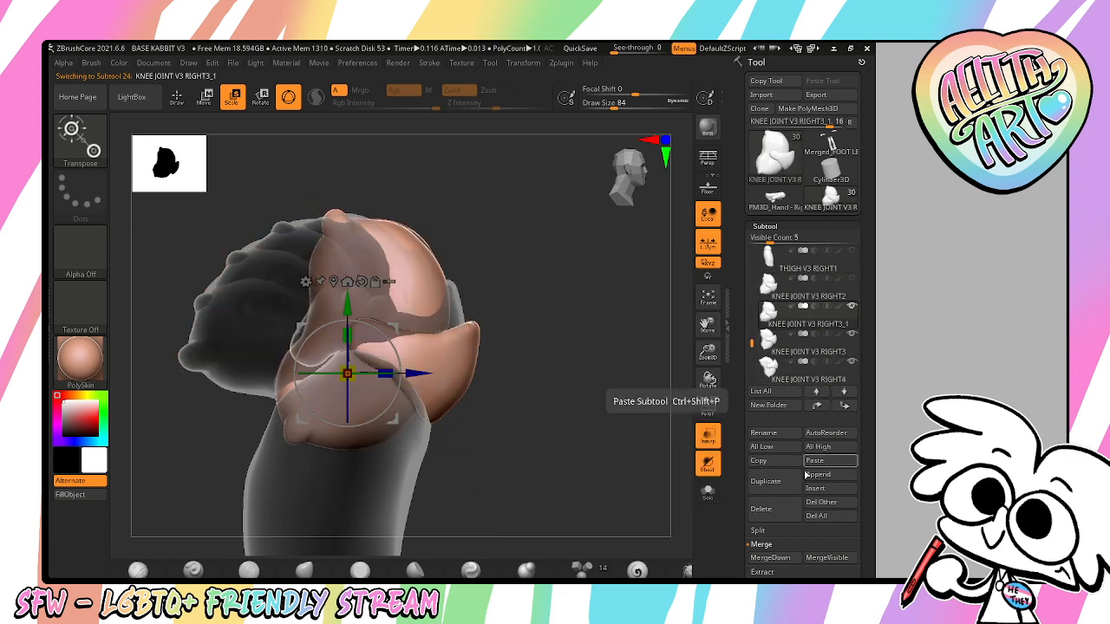
- Merge all the rotated knee joint copies into one subtool and DynaMesh it at resolution 296, checking the fused surface
scroll(787, 467, down, 3)
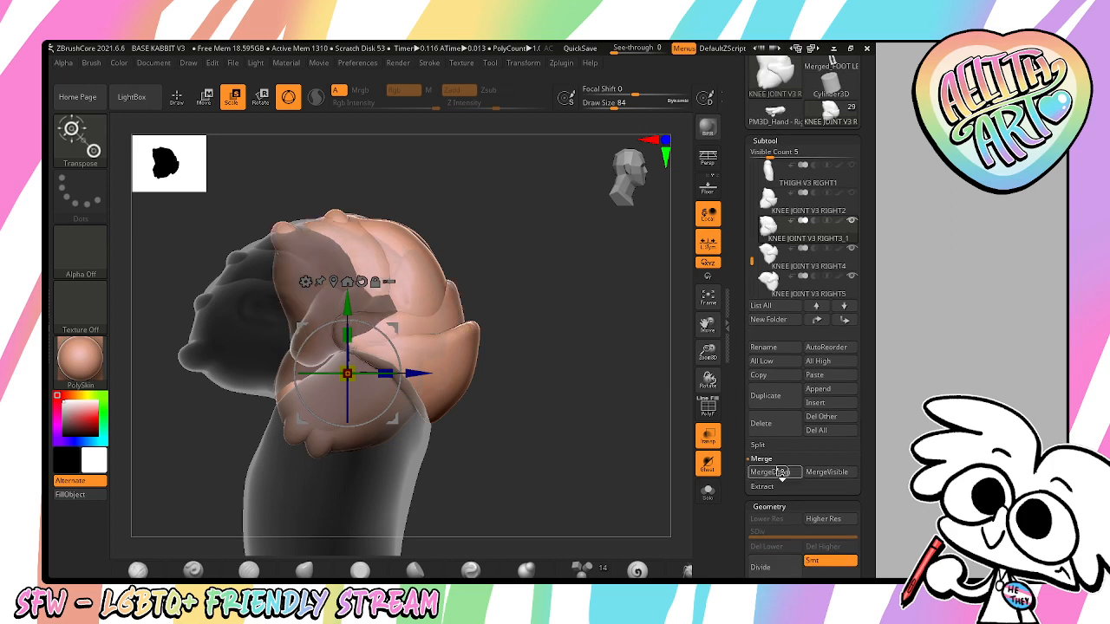
click(782, 472)
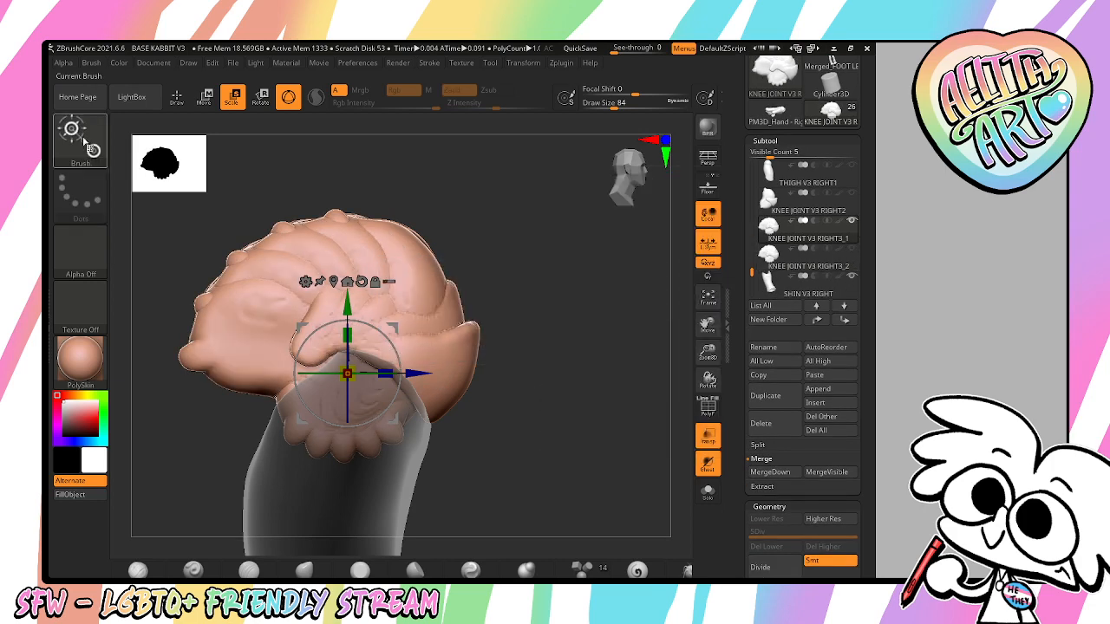
key(b)
click(540, 153)
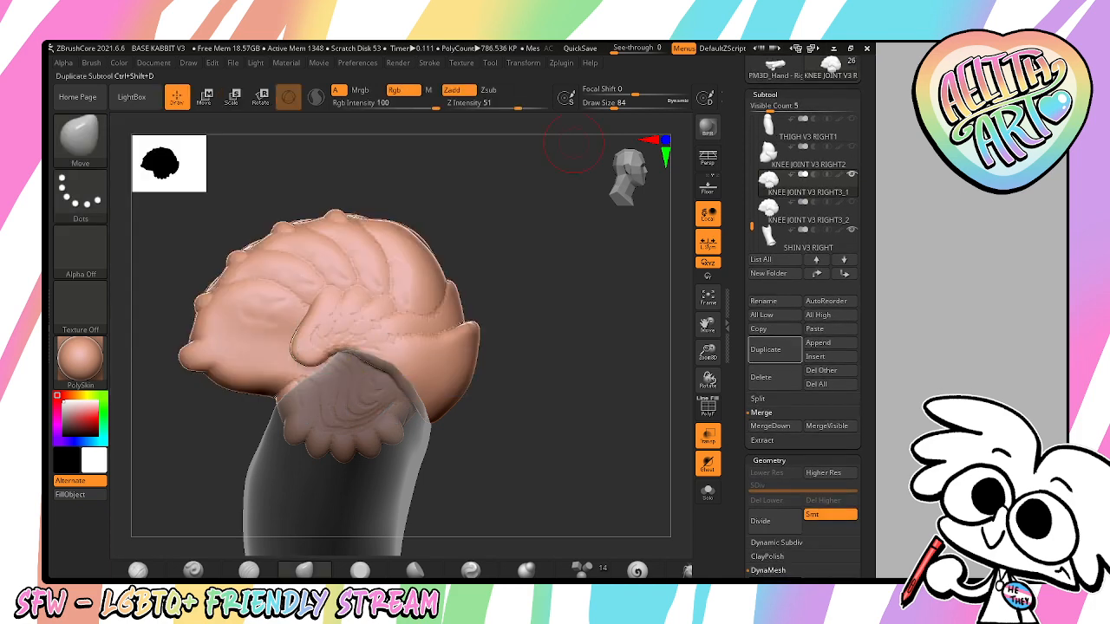
key(ctrl)
scroll(805, 439, down, 3)
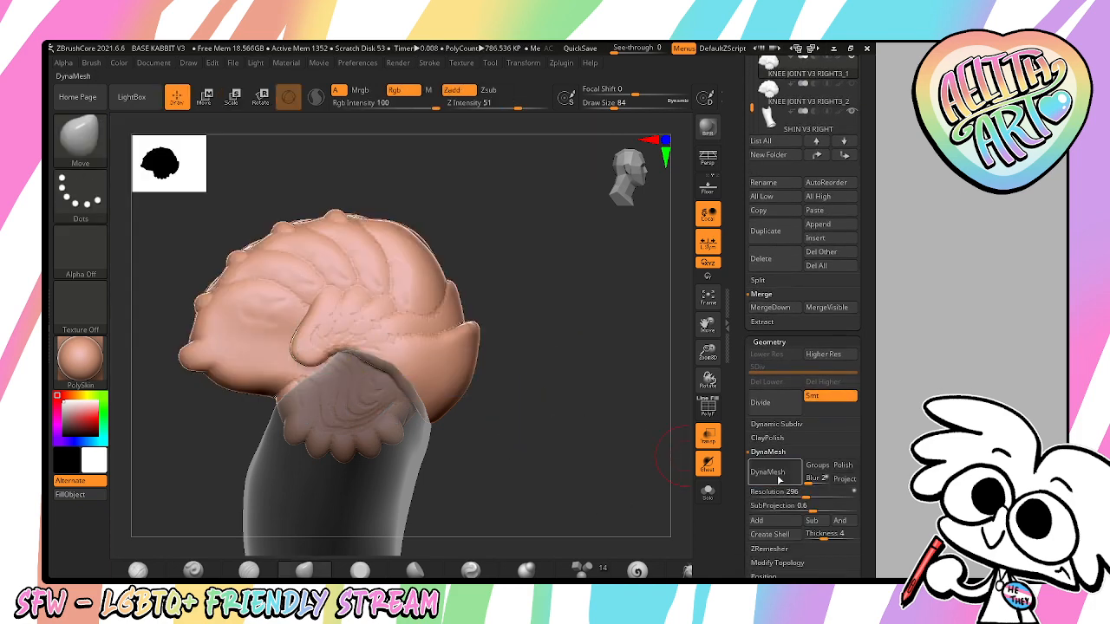
key(shift)
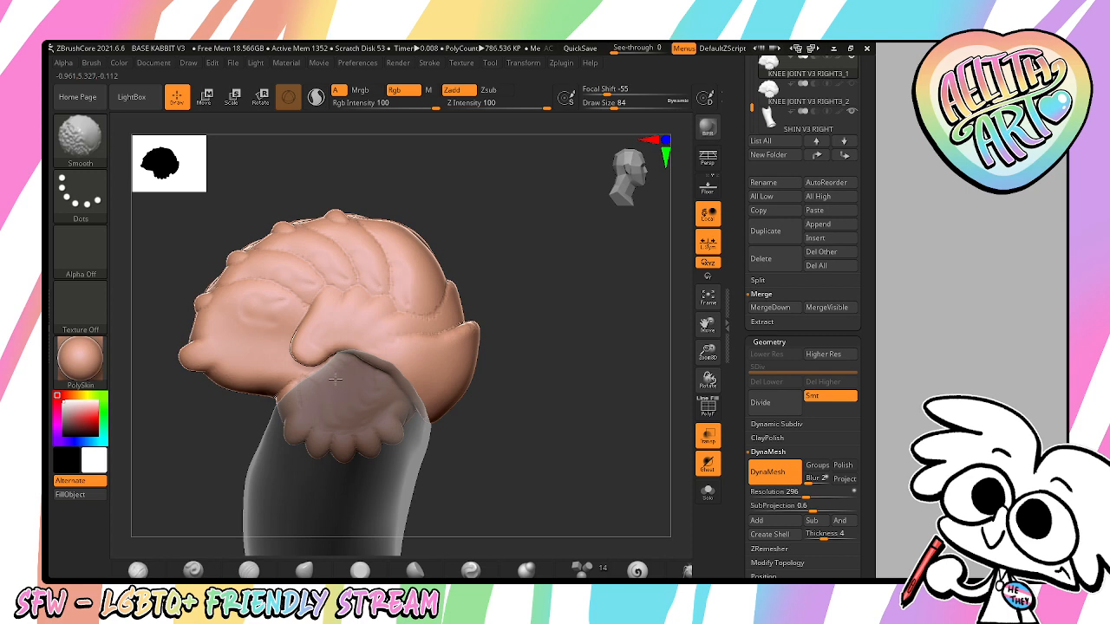
right_drag(401, 402, 336, 417)
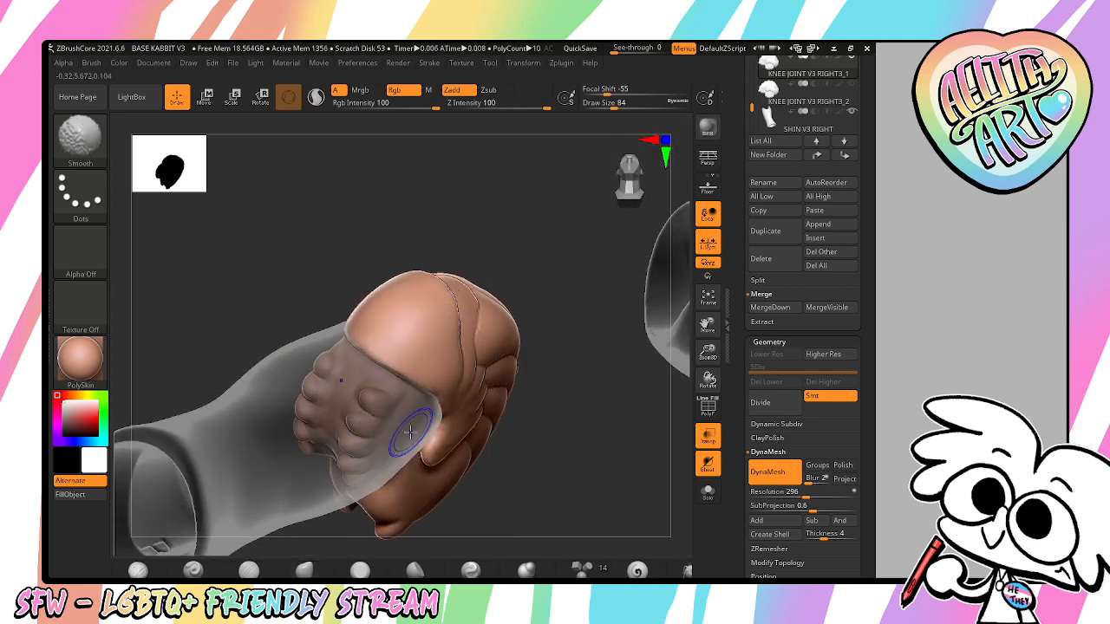
mouse_move(410, 431)
right_down()
mouse_move(458, 407)
mouse_move(511, 417)
mouse_move(570, 446)
mouse_move(607, 434)
right_up()
- Move the merged knee sweep directly below SHIN V3 RIGHT, set it to subtract, and duplicate it as a backup
scroll(866, 379, up, 2)
scroll(865, 379, up, 3)
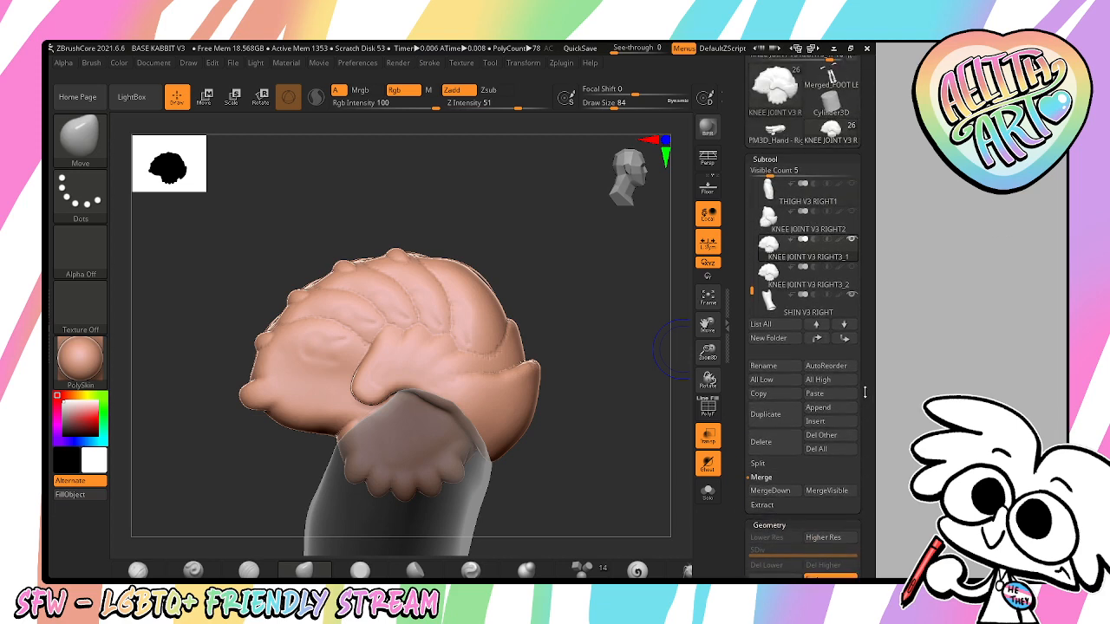
click(846, 337)
click(846, 337)
mouse_move(812, 297)
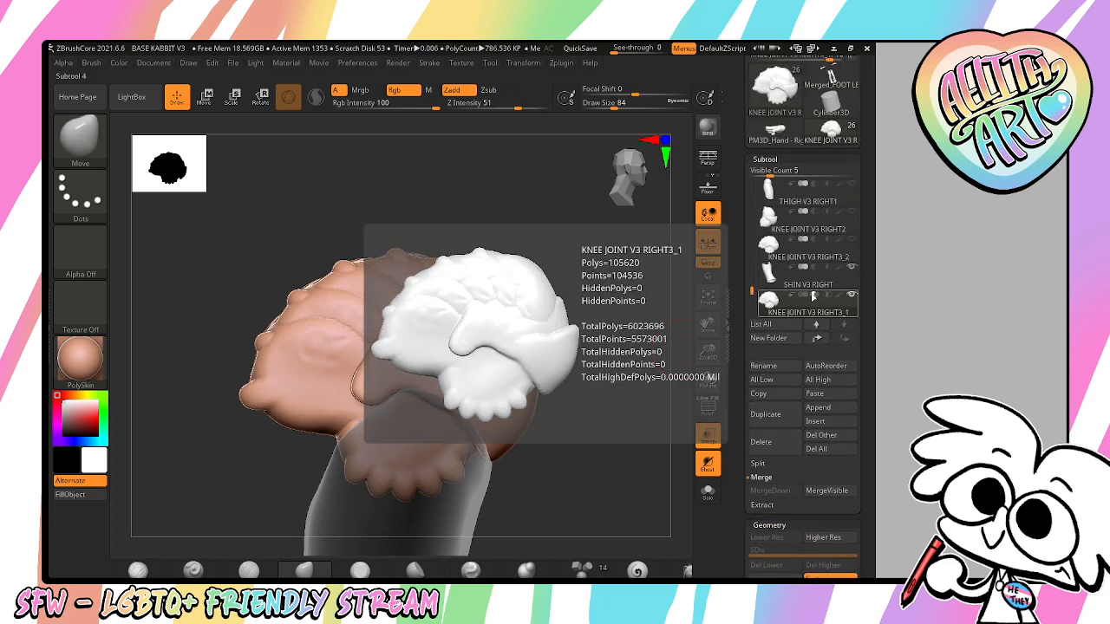
click(766, 414)
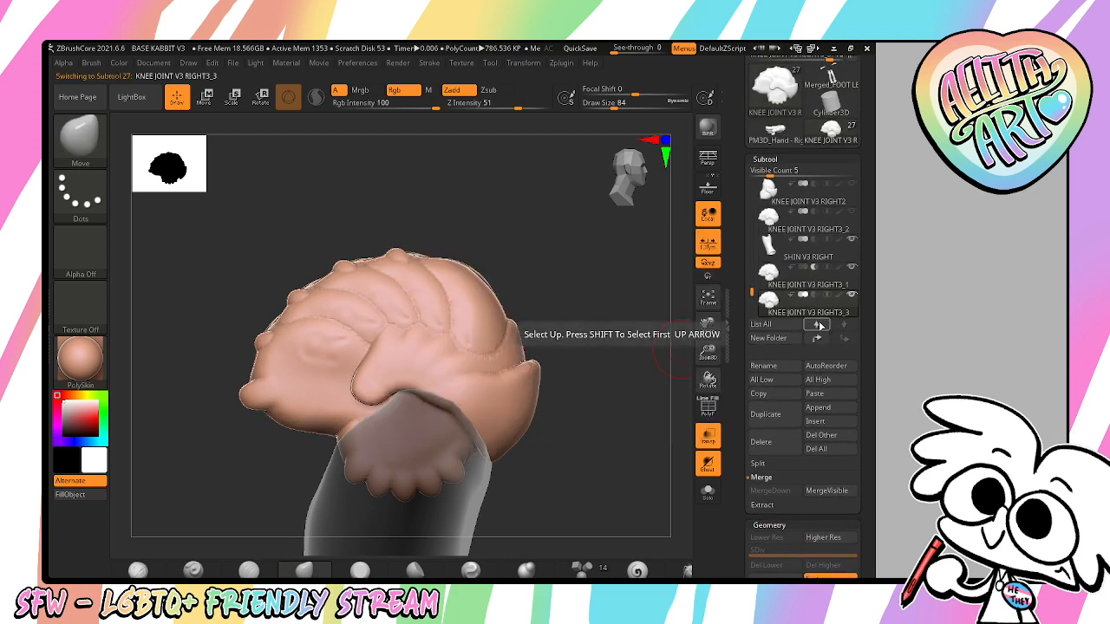
- Duplicate SHIN V3 RIGHT directly above the subtracting knee sweep and hide the original shin
click(807, 250)
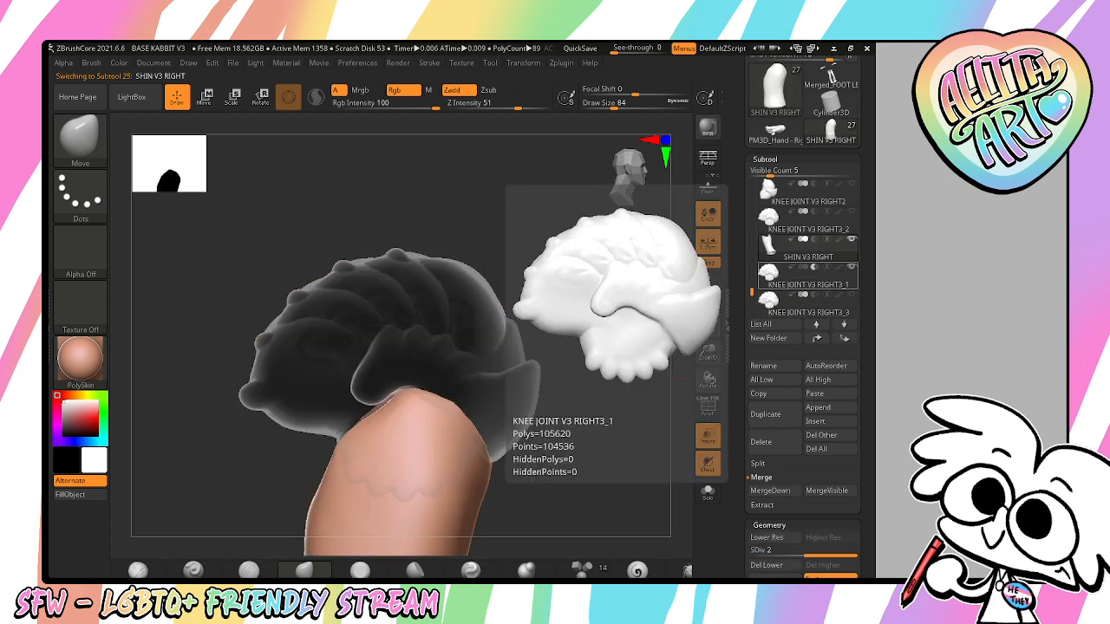
click(780, 414)
mouse_move(583, 411)
mouse_down()
mouse_move(664, 444)
mouse_move(580, 444)
mouse_up()
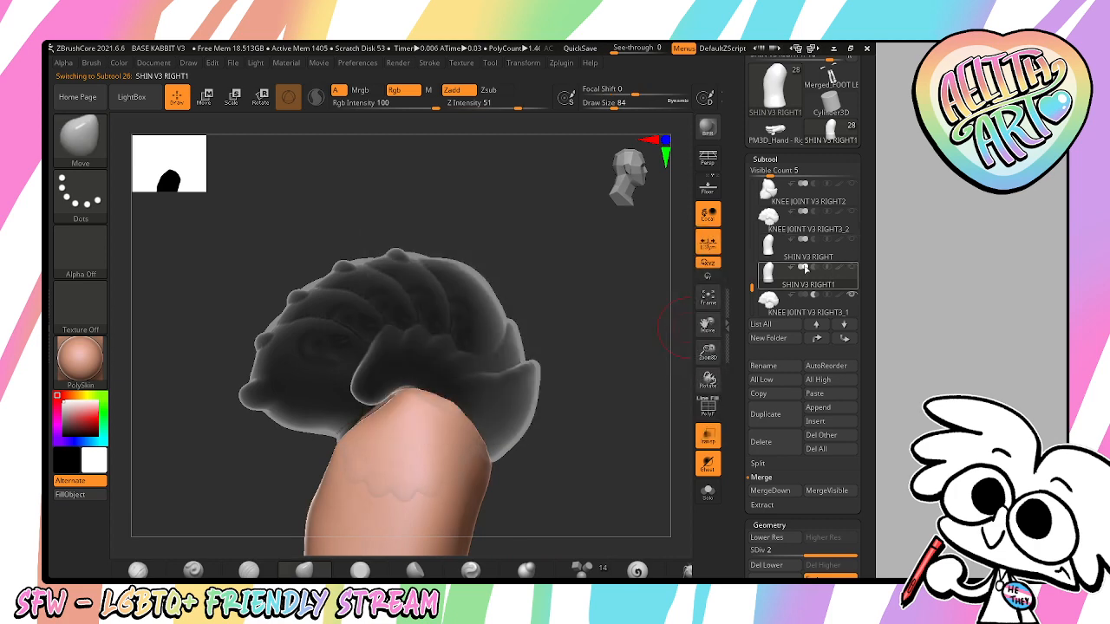
mouse_move(804, 270)
mouse_move(815, 299)
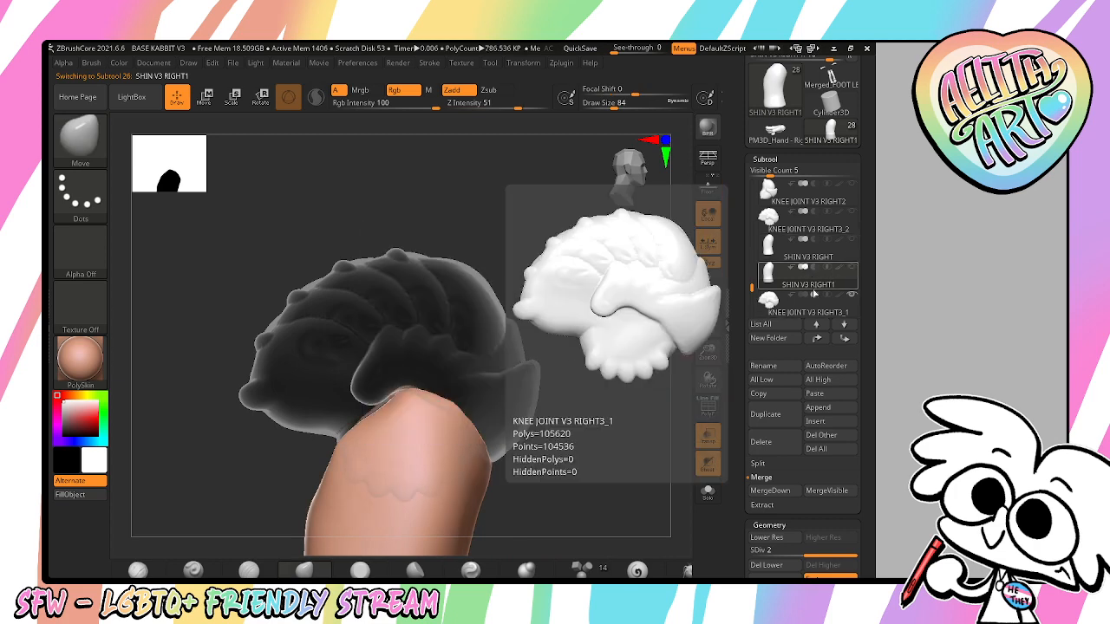
- Delete the shin copy's lower subdivision level and DynaMesh it at resolution 296
scroll(864, 398, down, 5)
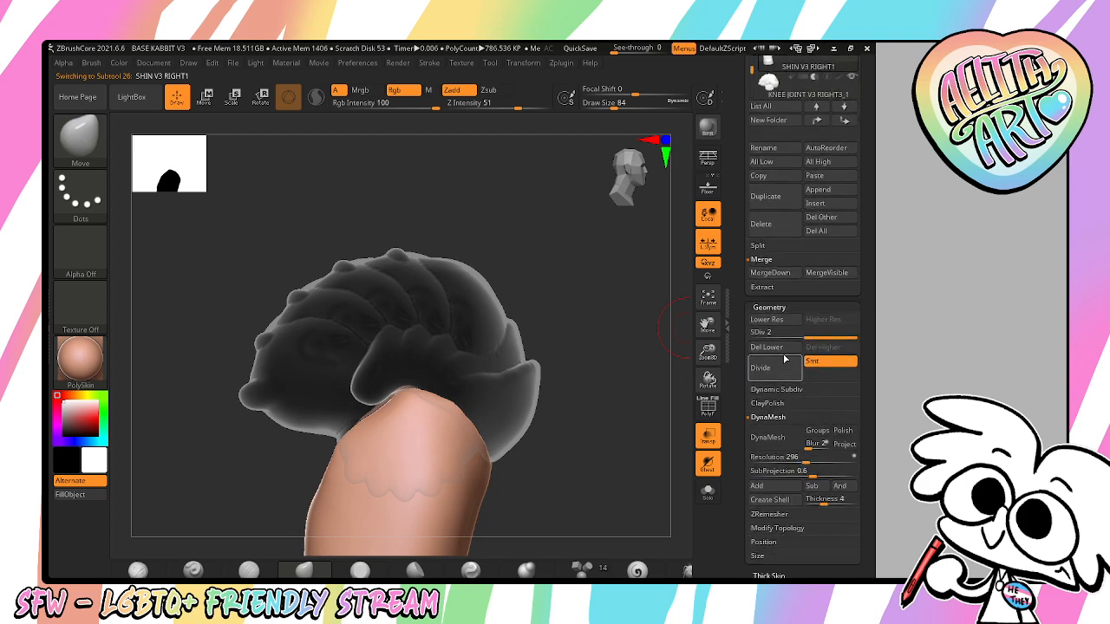
scroll(848, 444, up, 4)
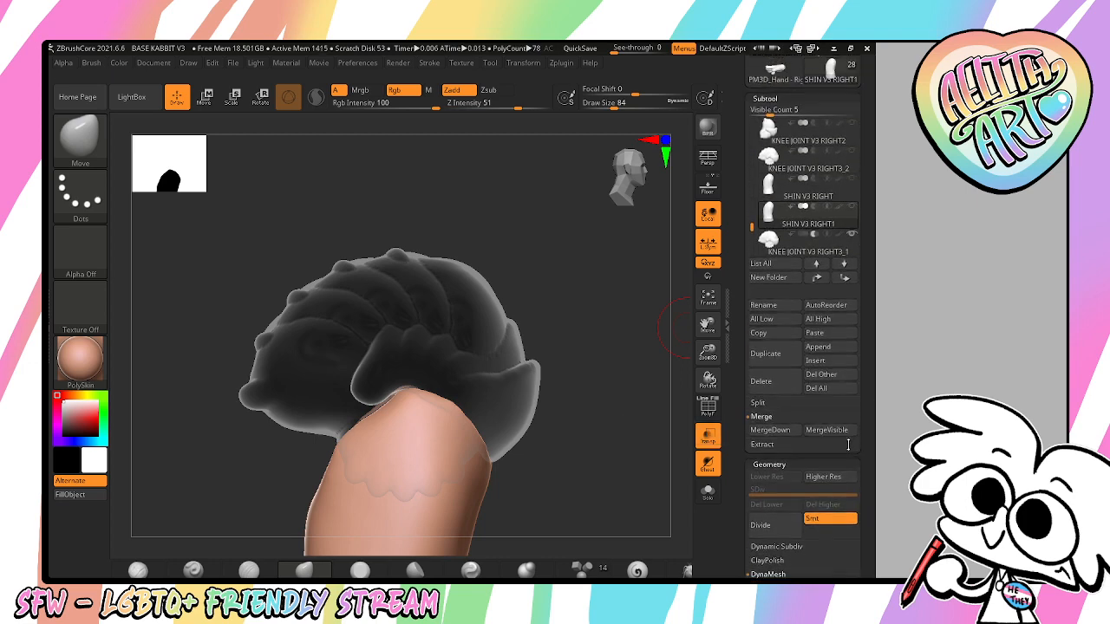
click(798, 246)
scroll(788, 413, down, 3)
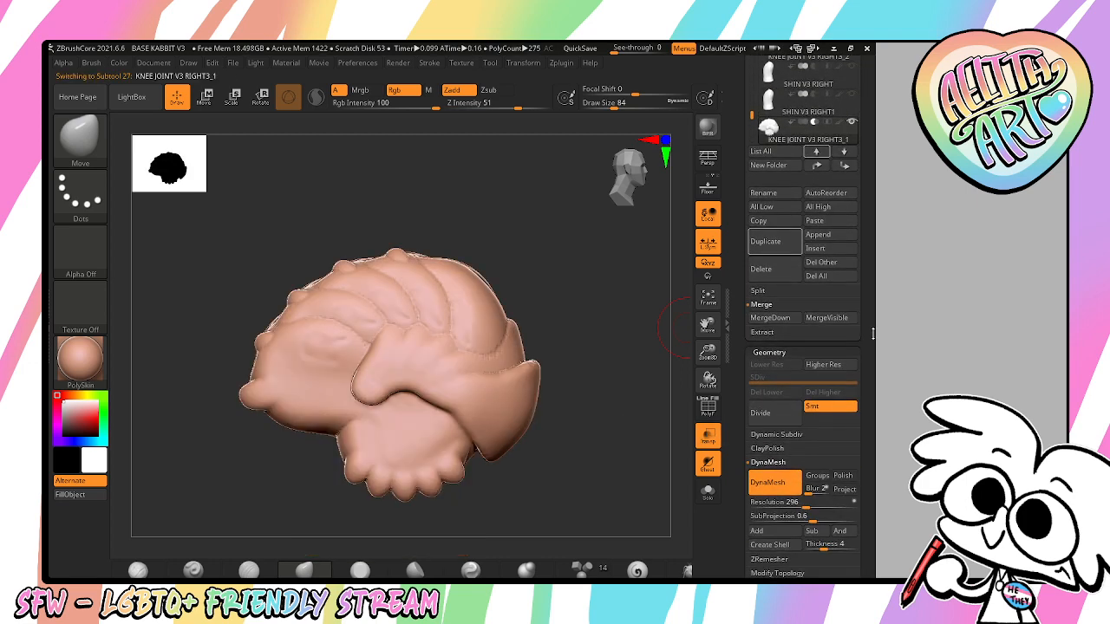
scroll(867, 334, up, 3)
click(802, 251)
scroll(785, 343, down, 4)
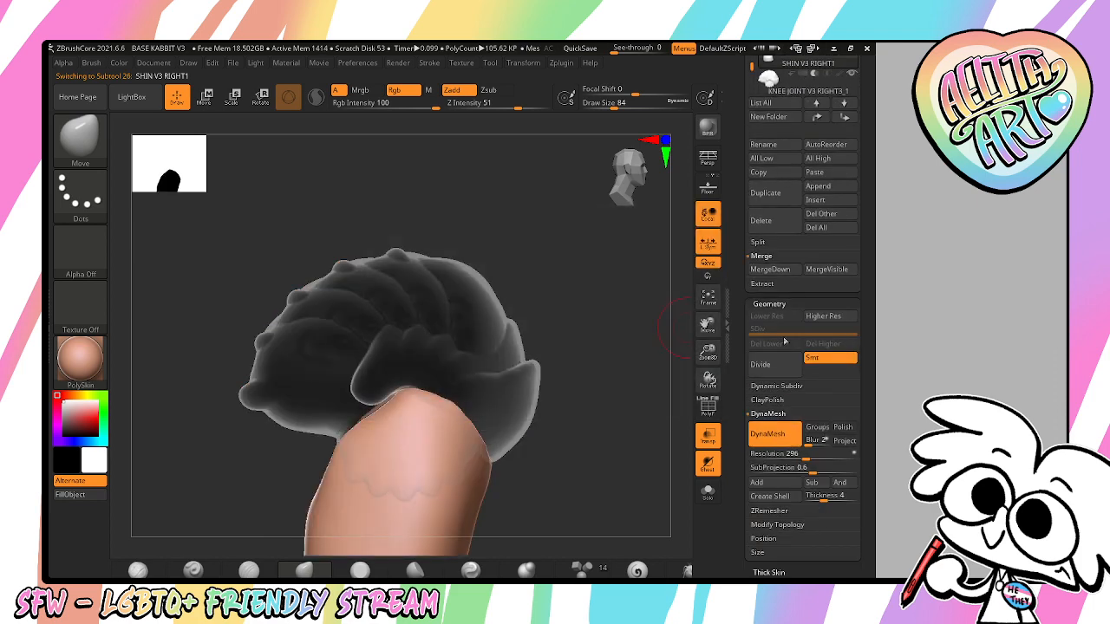
- Merge the subtracting knee sweep into SHIN V3 RIGHT1 and update the DynaMesh to carve the knee socket
scroll(861, 305, up, 4)
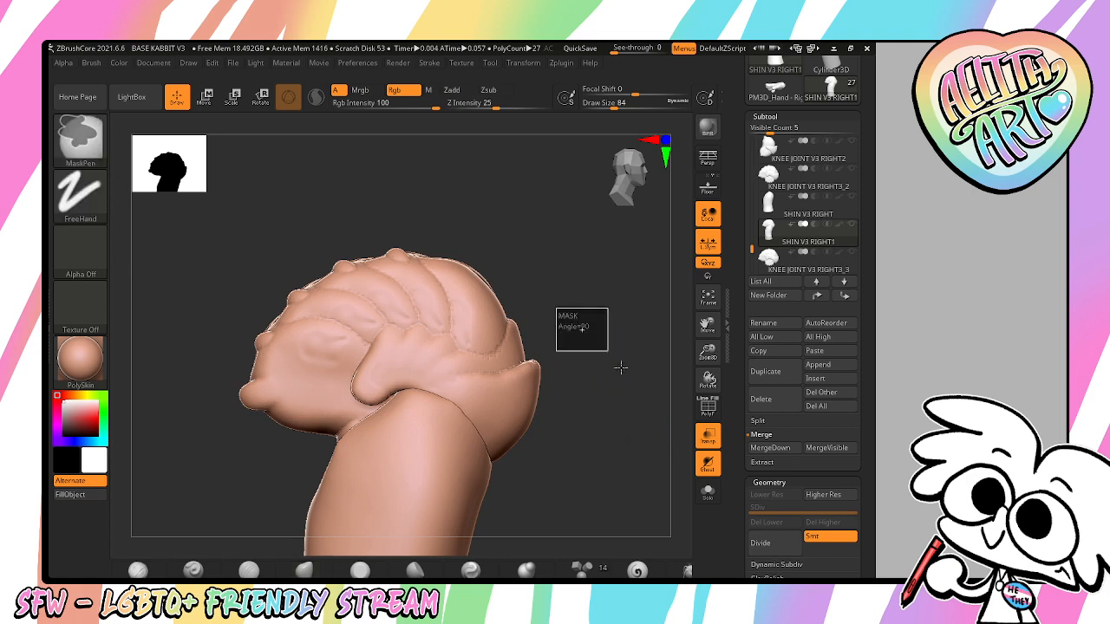
mouse_move(619, 367)
mouse_down()
mouse_move(582, 408)
mouse_move(620, 481)
mouse_move(567, 459)
mouse_move(537, 472)
mouse_move(508, 468)
mouse_up()
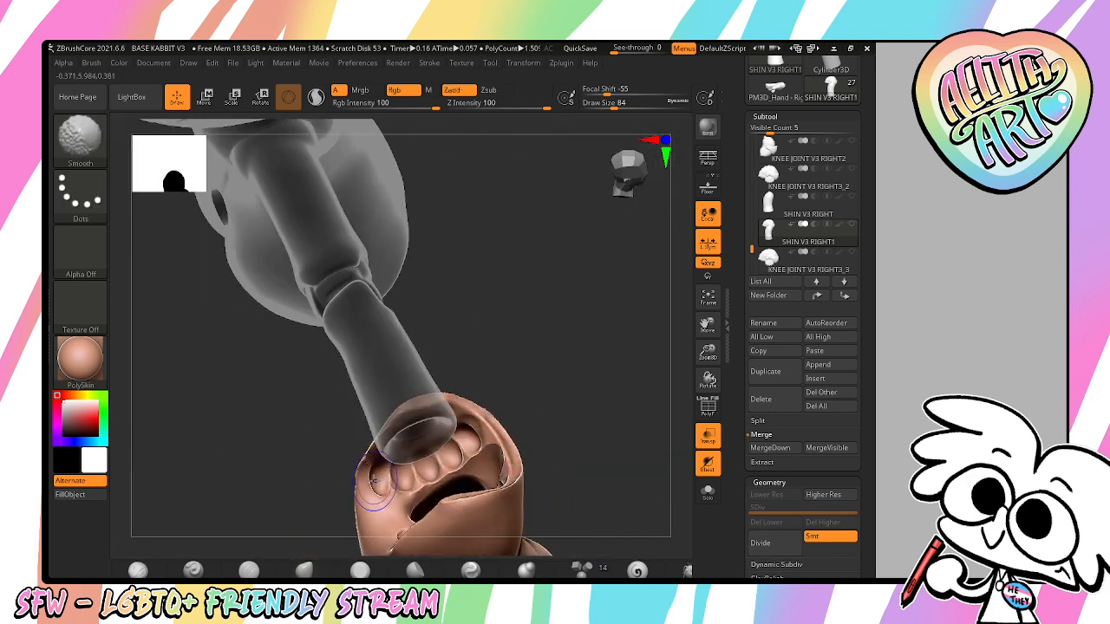
- Smooth the inside of the carved shin socket and check its shape from several angles
shift+drag(376, 493, 374, 485)
drag(558, 424, 512, 442)
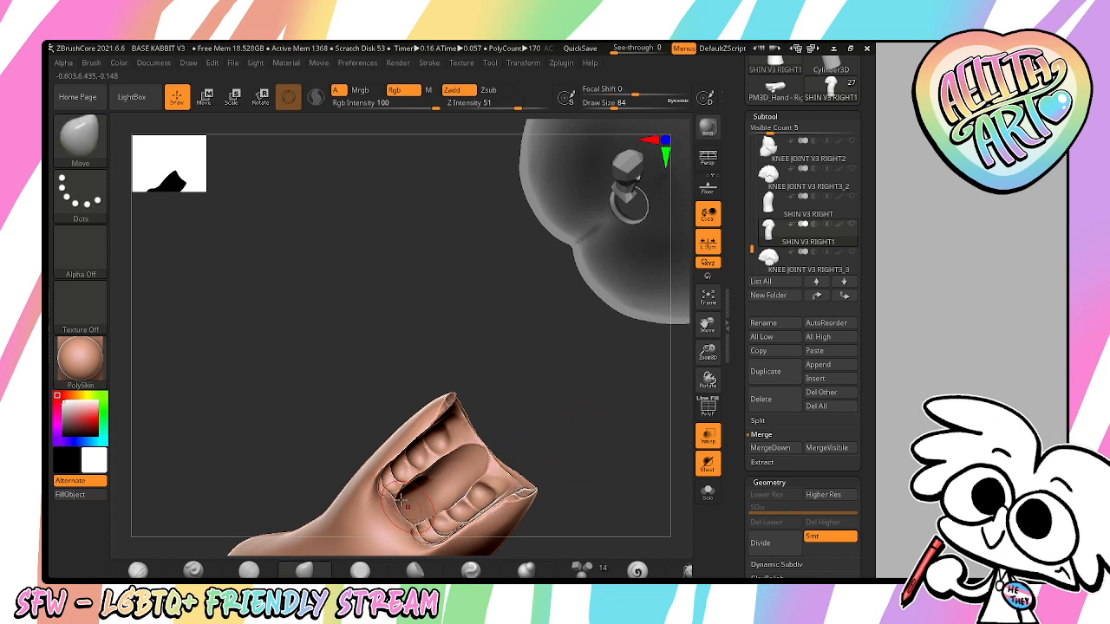
shift+drag(587, 436, 598, 416)
drag(709, 350, 686, 248)
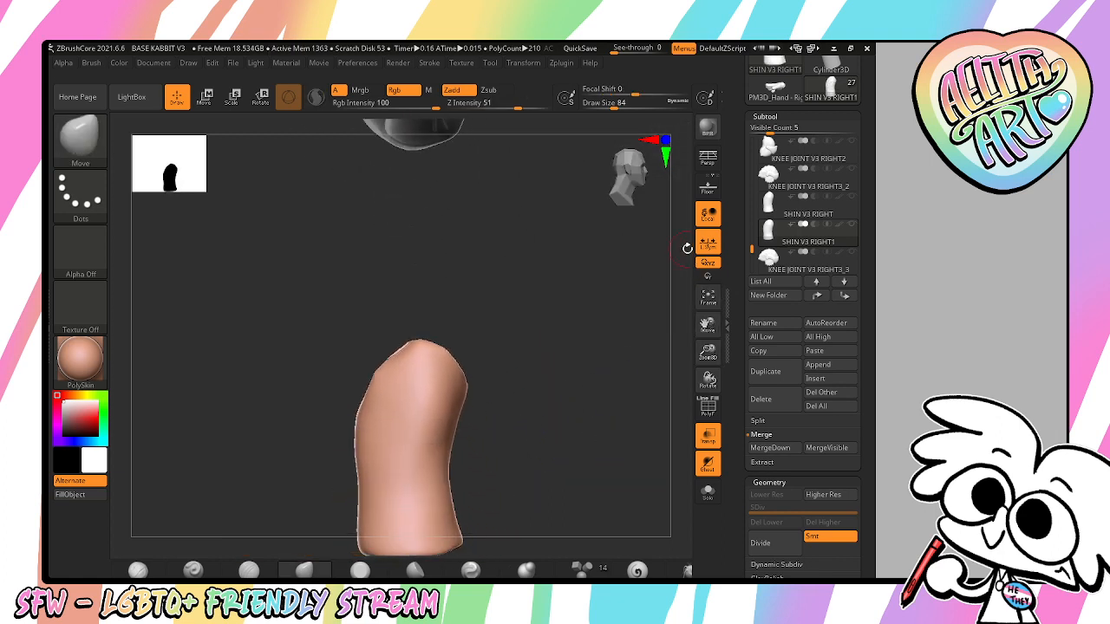
drag(568, 449, 618, 440)
- Show THIGH V3 RIGHT and KNEE JOINT V3 RIGHT2 with the carved shin, with transparency turned off
scroll(798, 356, up, 3)
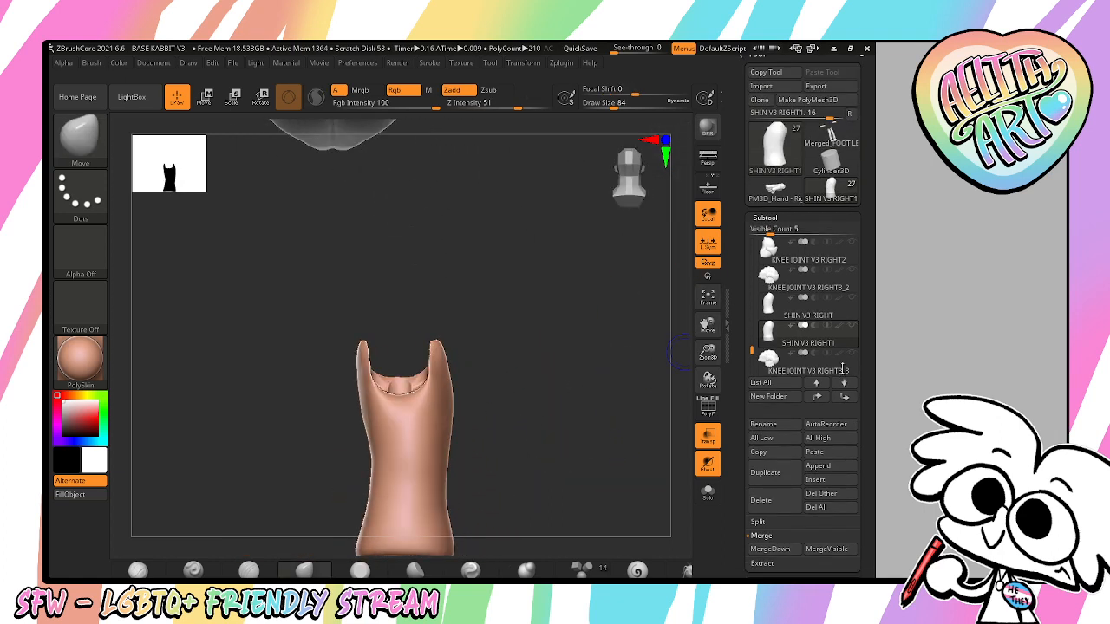
scroll(797, 356, up, 2)
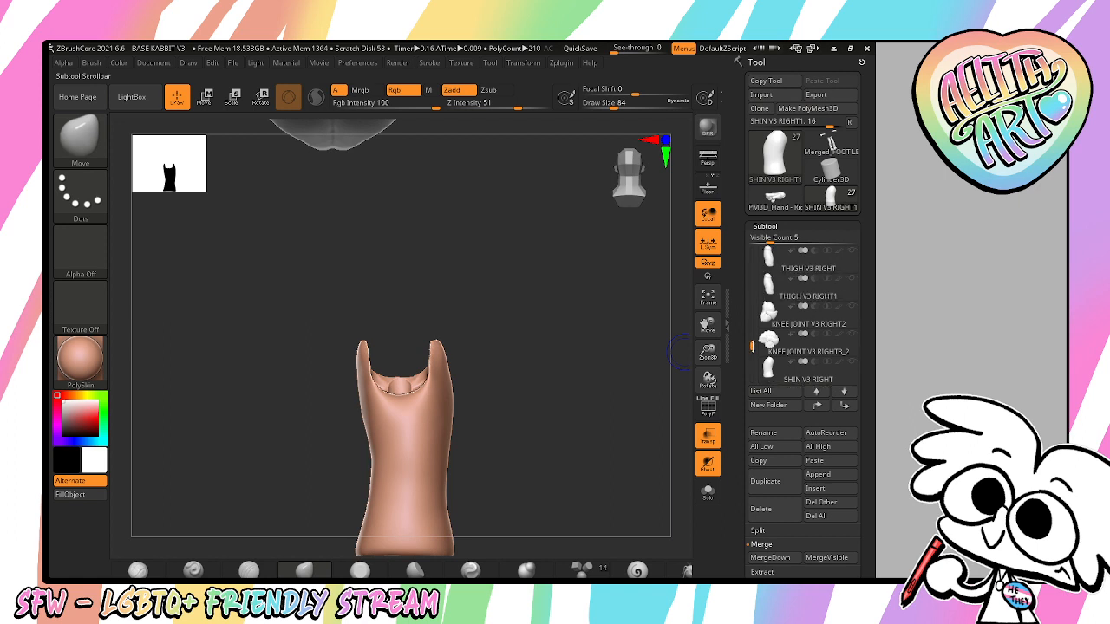
click(852, 251)
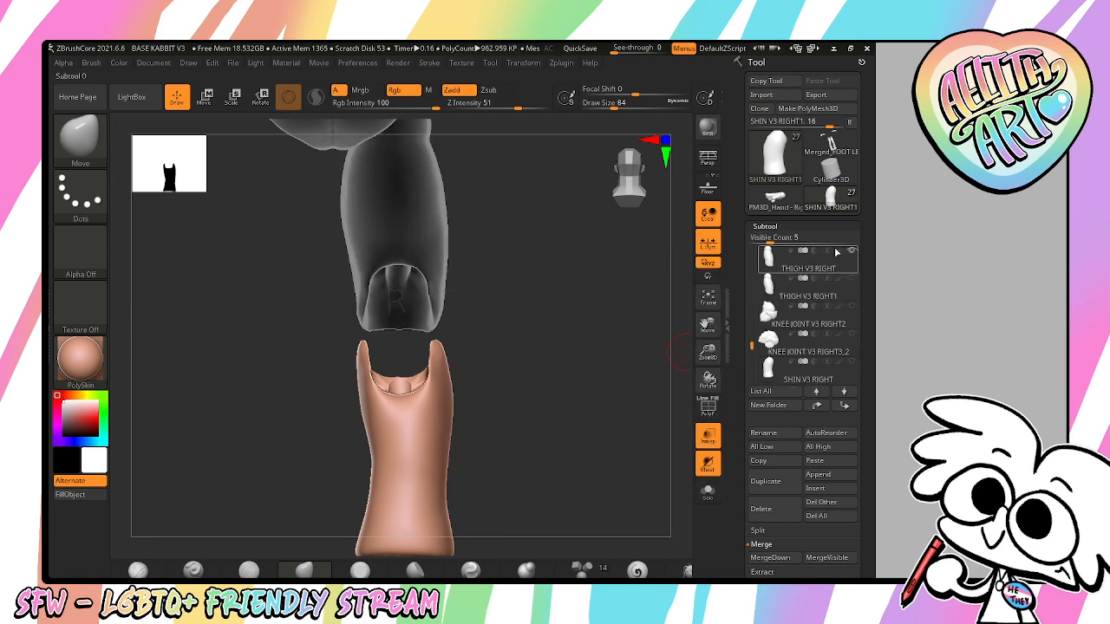
click(707, 436)
click(851, 306)
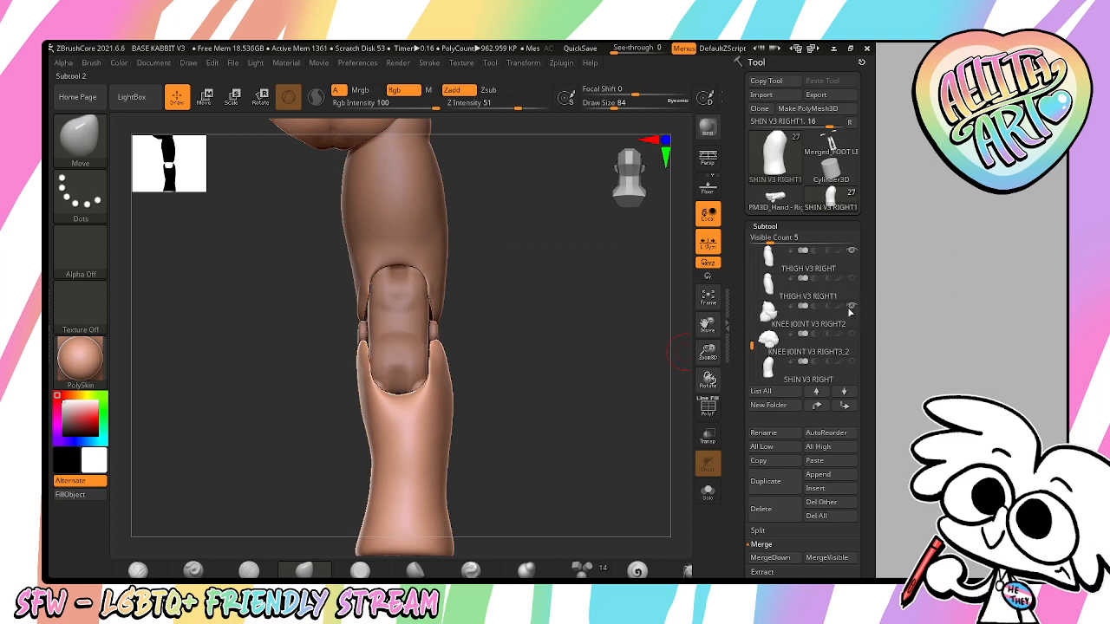
- Move KNEE JOINT V3 RIGHT1 directly below KNEE JOINT V3 RIGHT2 and display both joints together in the thigh
click(831, 322)
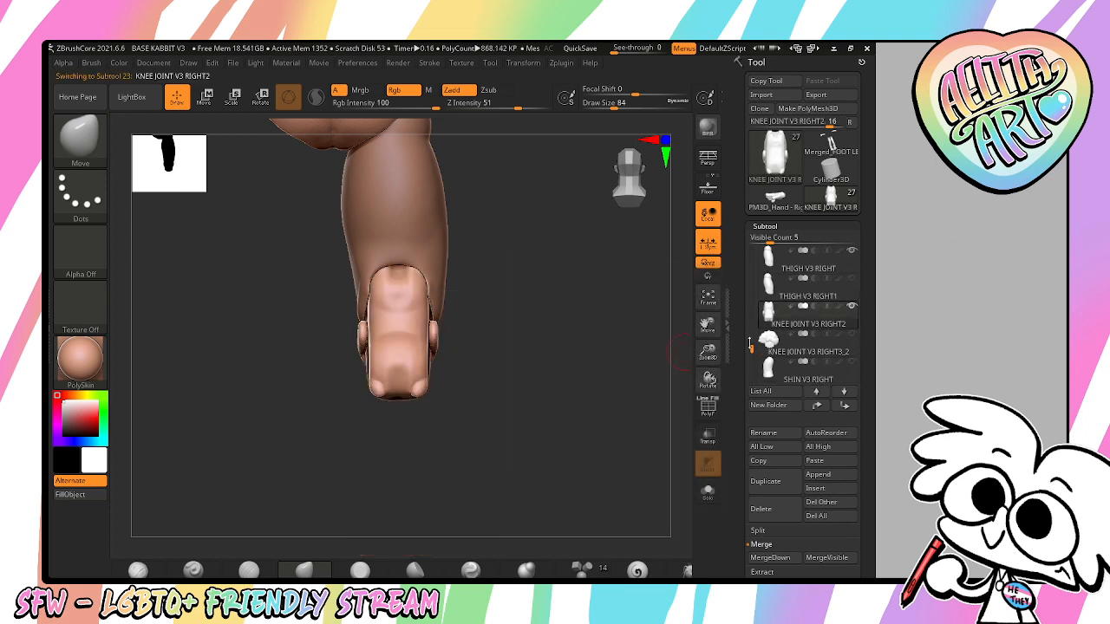
drag(751, 345, 751, 332)
click(831, 299)
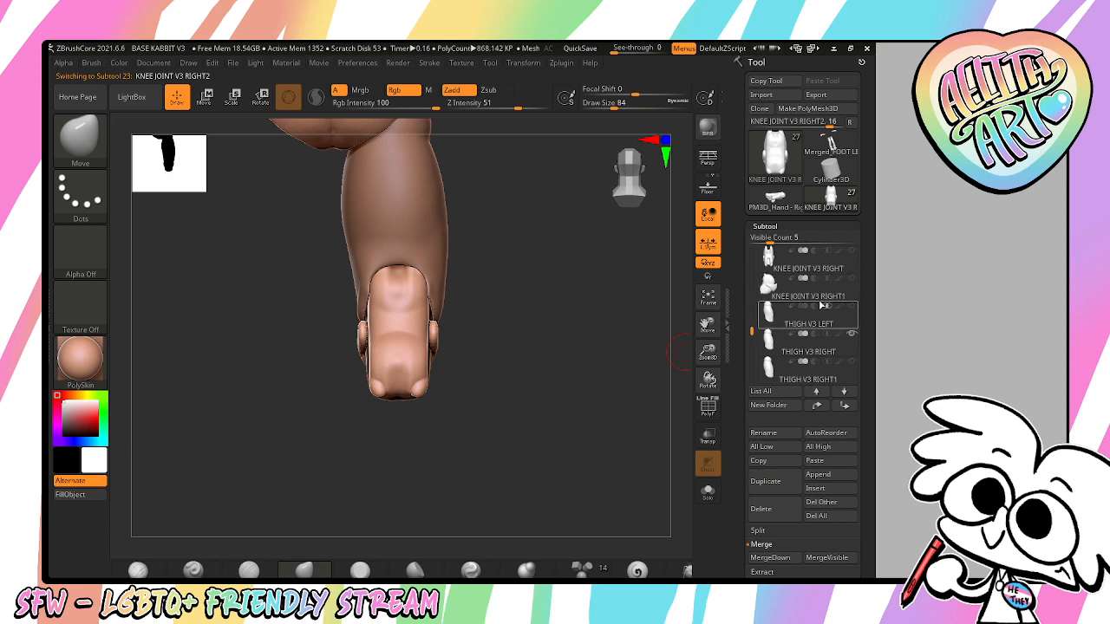
click(839, 432)
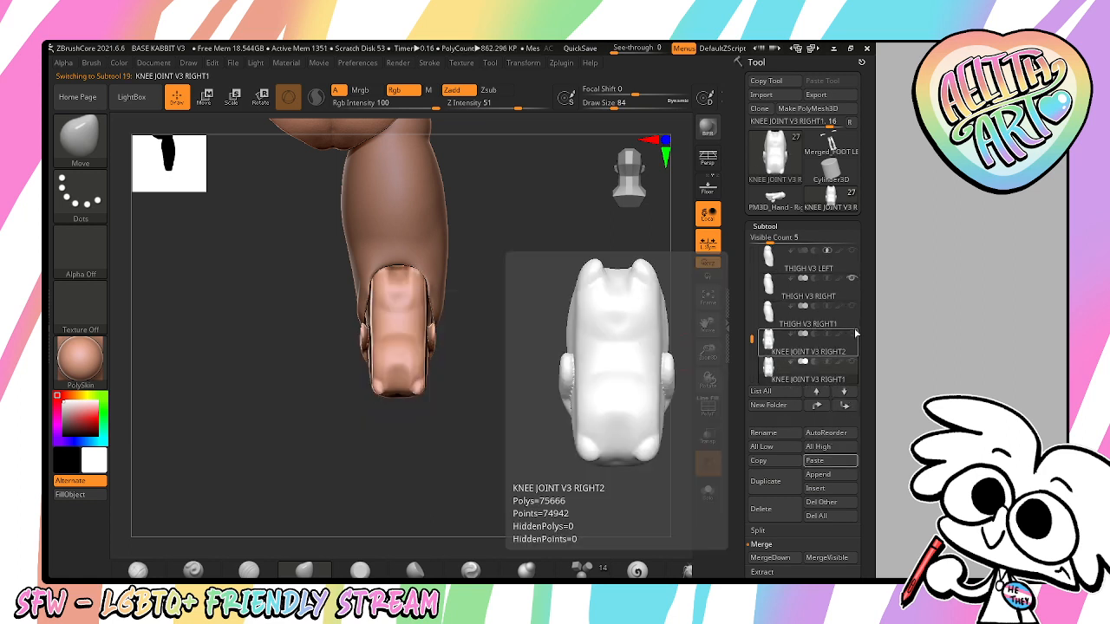
drag(708, 353, 708, 434)
drag(708, 325, 714, 475)
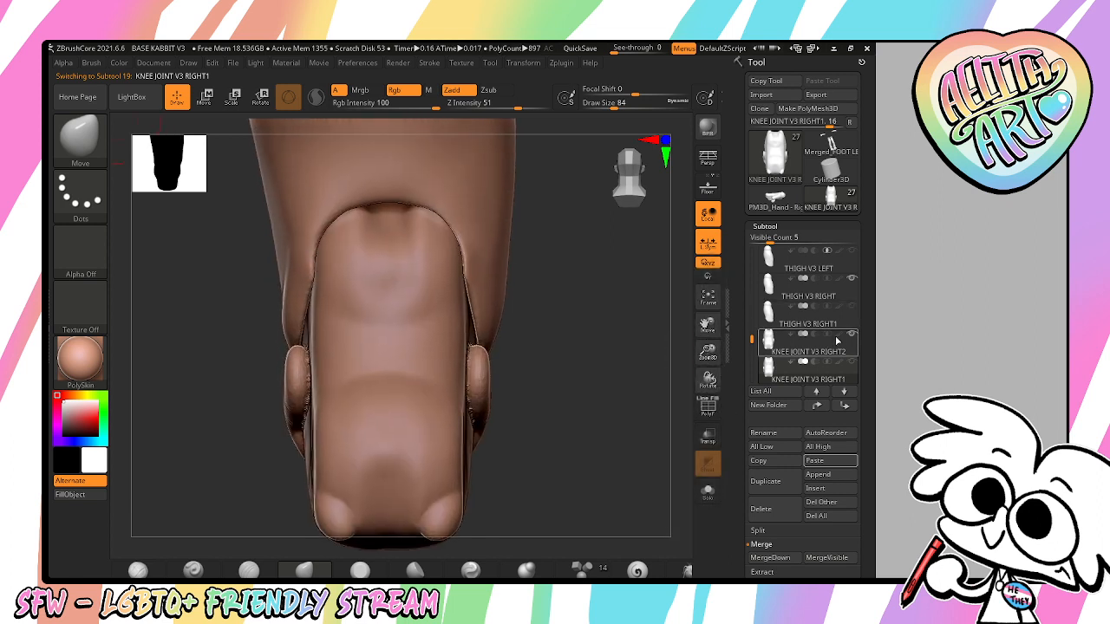
- Hide KNEE JOINT V3 RIGHT2 and turn on transparency to check KNEE JOINT V3 RIGHT1 inside the thigh socket from several angles
click(852, 334)
drag(613, 429, 712, 371)
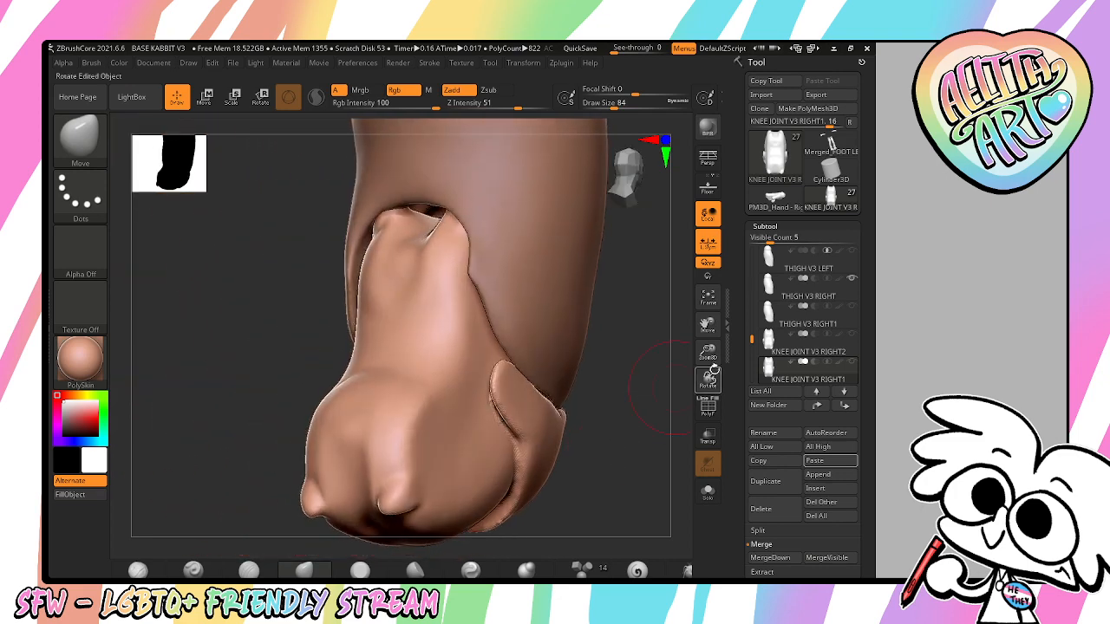
drag(637, 412, 582, 431)
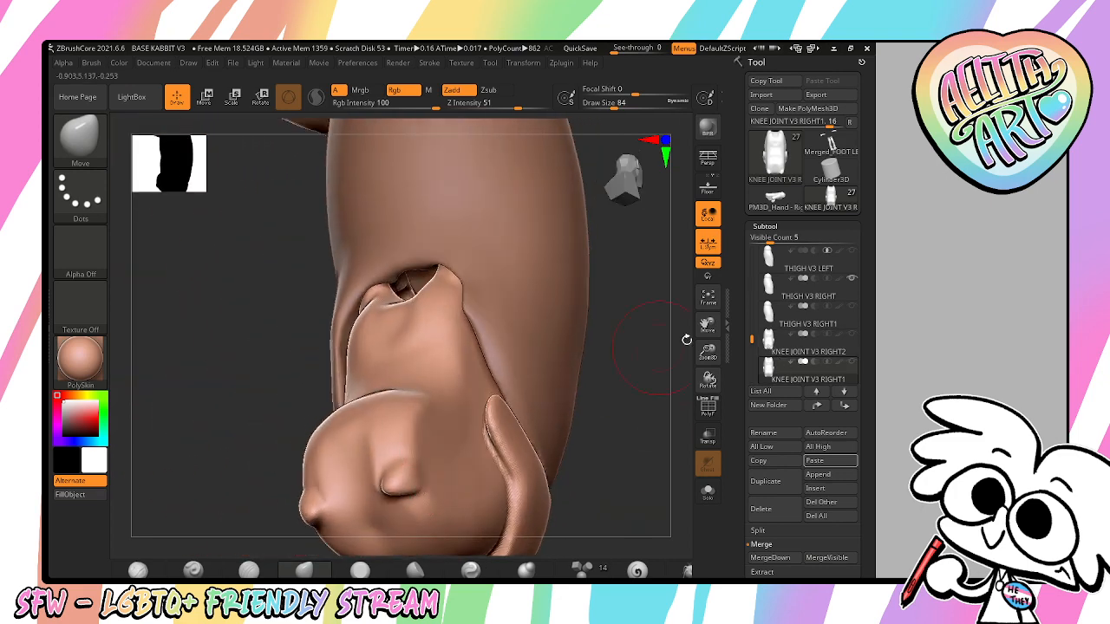
drag(643, 375, 634, 436)
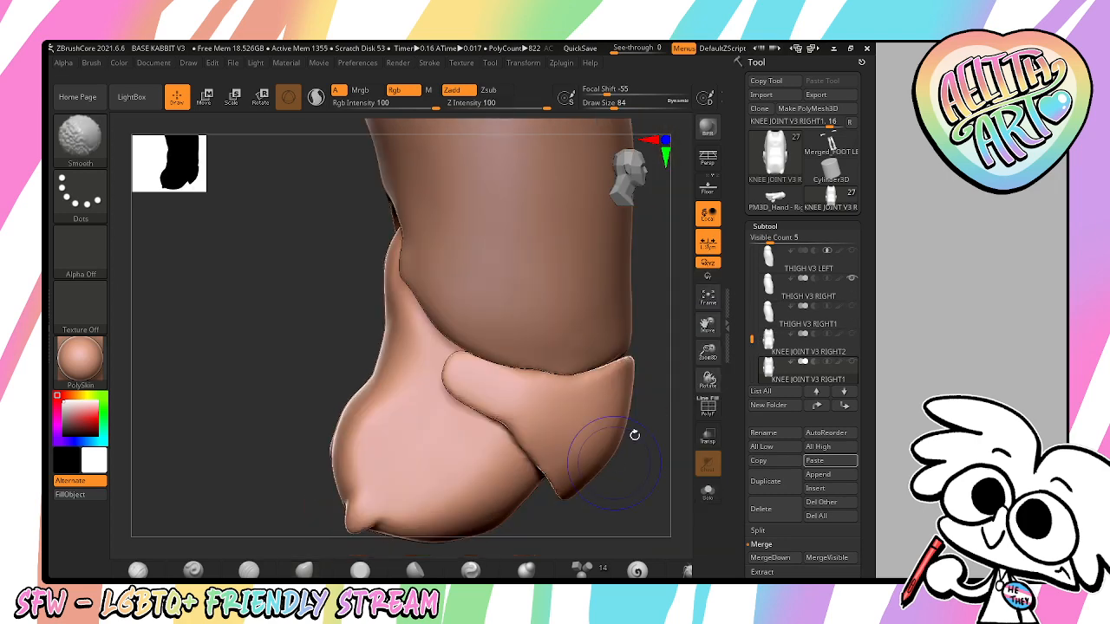
click(708, 436)
drag(708, 352, 679, 243)
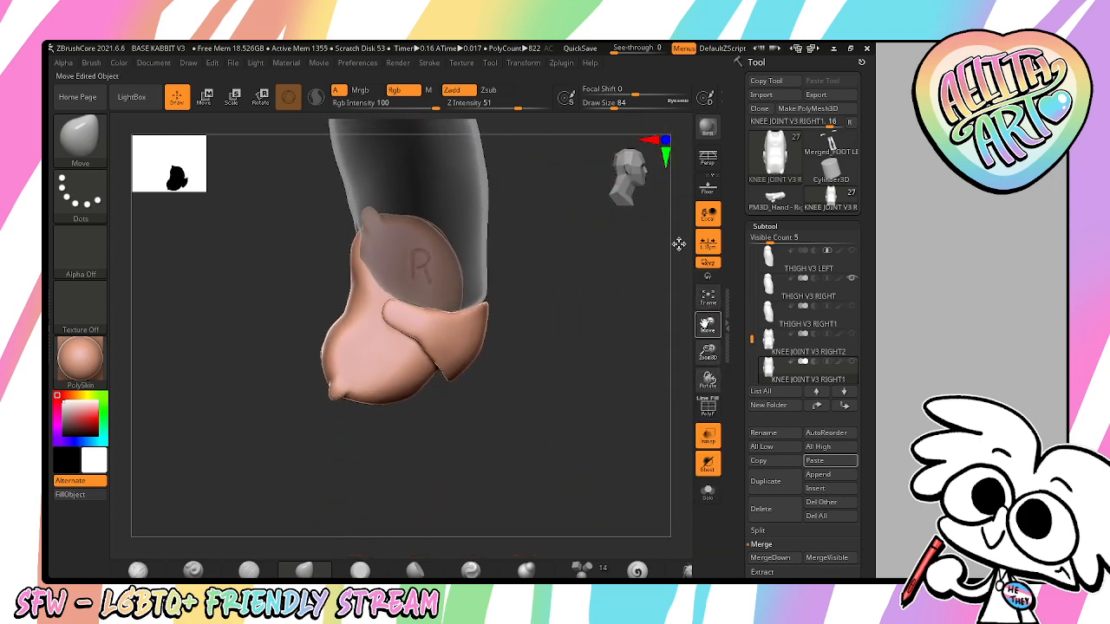
- Try Move brush adjustments on the lower half of KNEE JOINT V3 RIGHT1 and undo the last one
mouse_move(413, 179)
mouse_down()
mouse_move(494, 184)
mouse_move(420, 185)
mouse_up()
drag(406, 370, 408, 318)
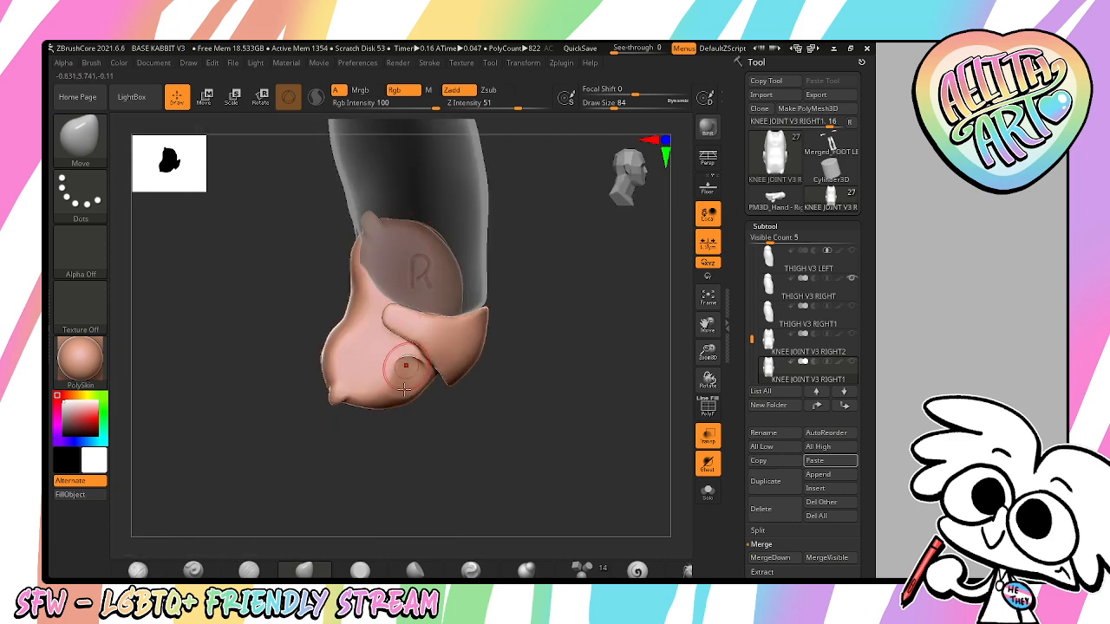
drag(406, 434, 468, 415)
key(ctrl+z)
shift+drag(619, 280, 564, 347)
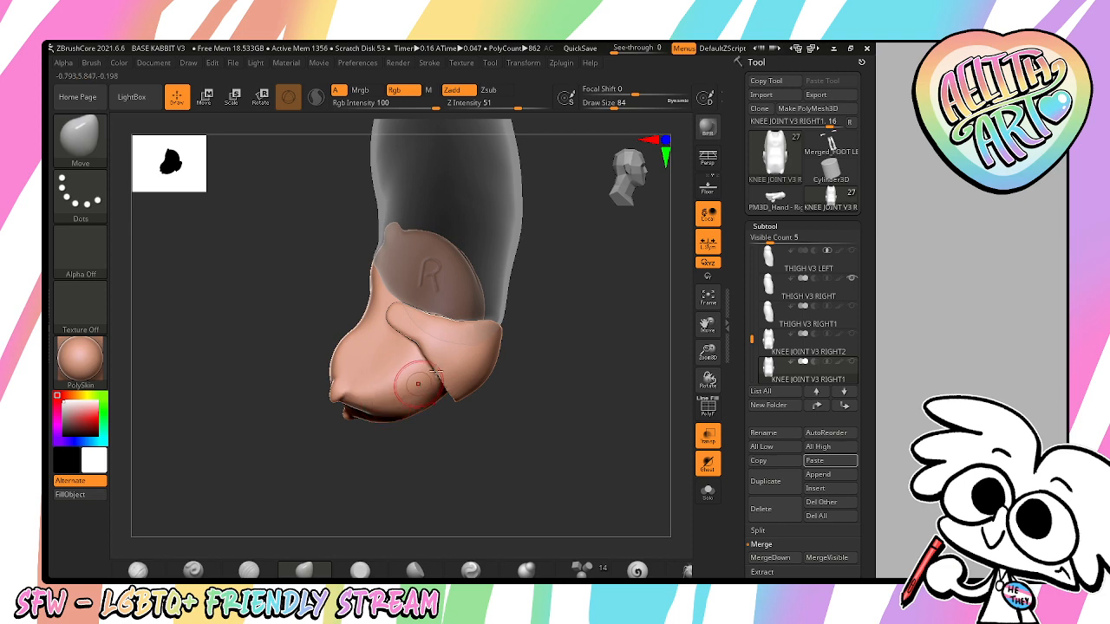
- Show KNEE JOINT V3 LEFT beside KNEE JOINT V3 RIGHT1, hide THIGH V3 RIGHT, and turn transparency off
scroll(790, 344, up, 4)
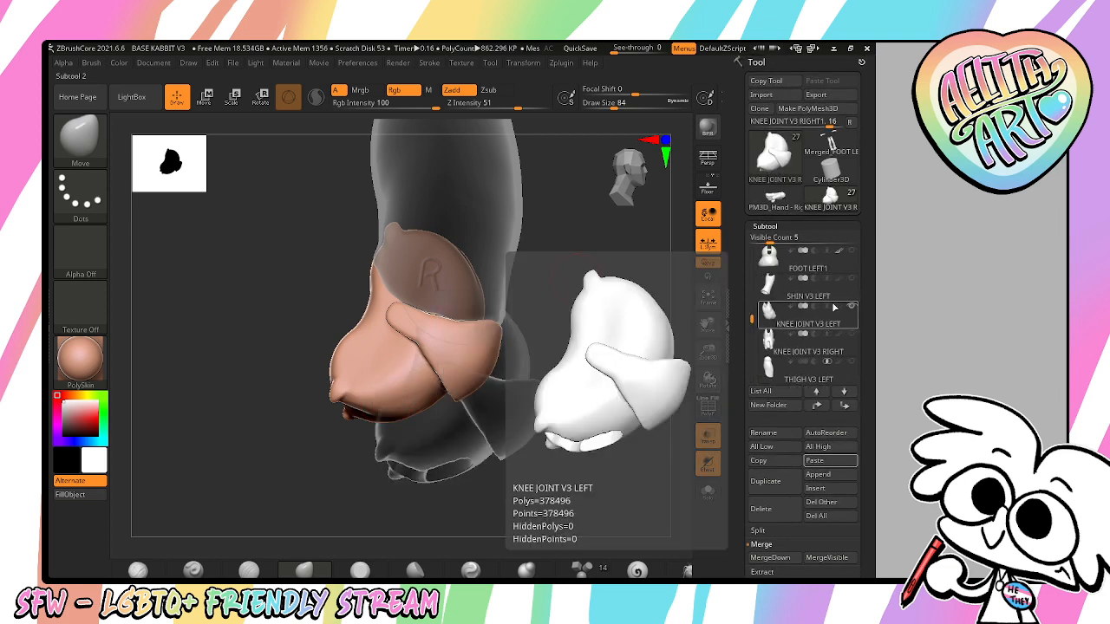
mouse_move(820, 286)
scroll(752, 334, down, 5)
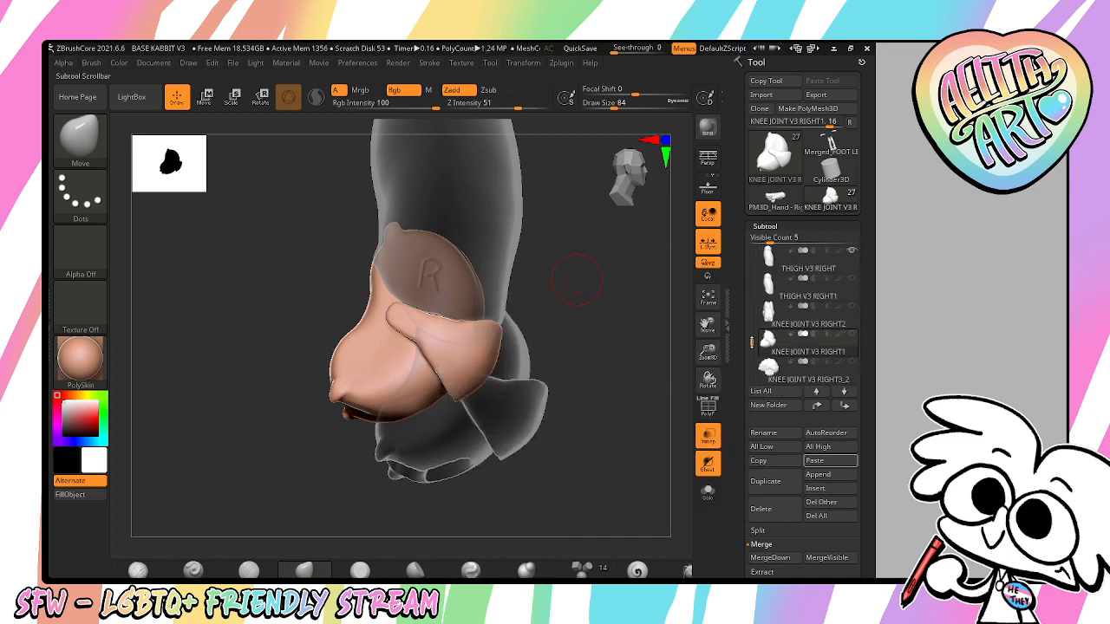
mouse_move(757, 344)
mouse_down()
mouse_move(764, 370)
mouse_move(765, 340)
mouse_up()
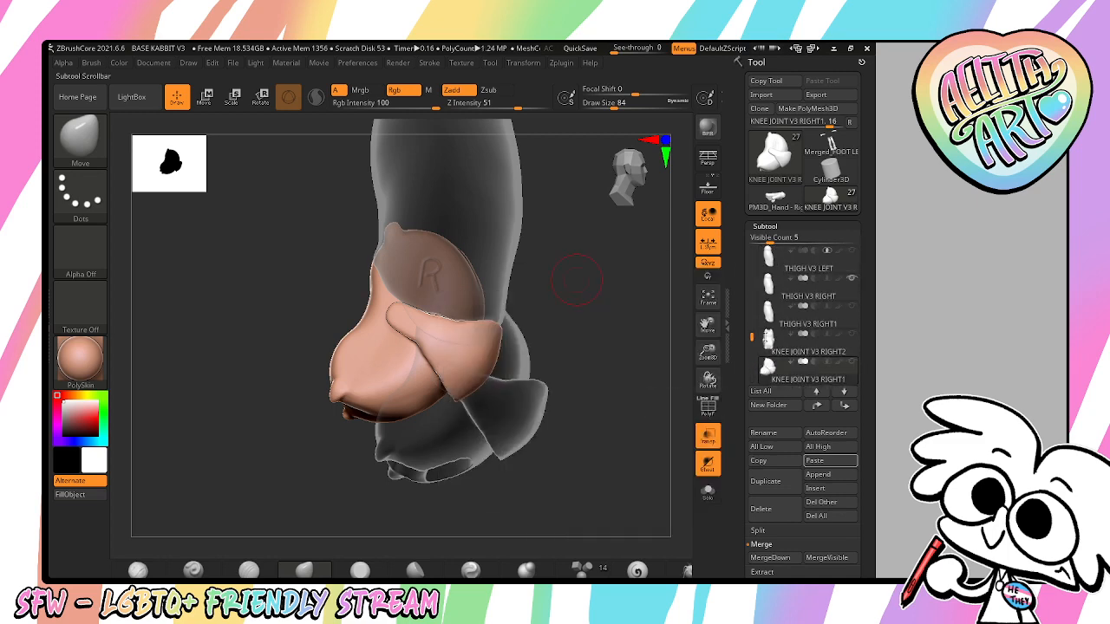
click(850, 280)
click(708, 436)
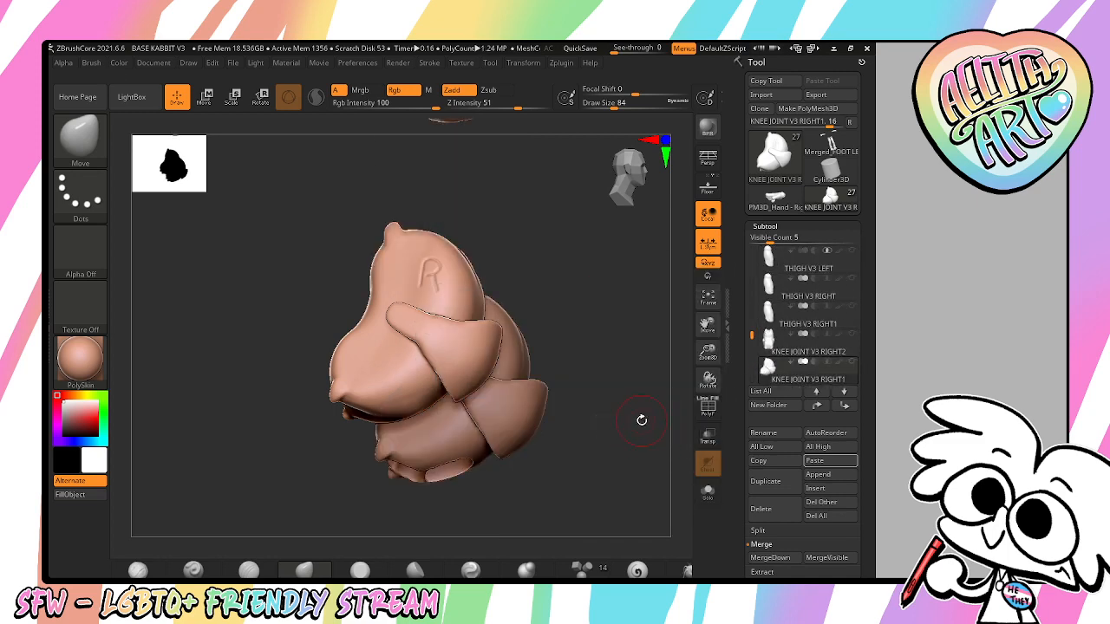
- Frame the whole doll and compare the left and right knee joints from the front
drag(639, 421, 682, 317)
click(705, 304)
click(705, 304)
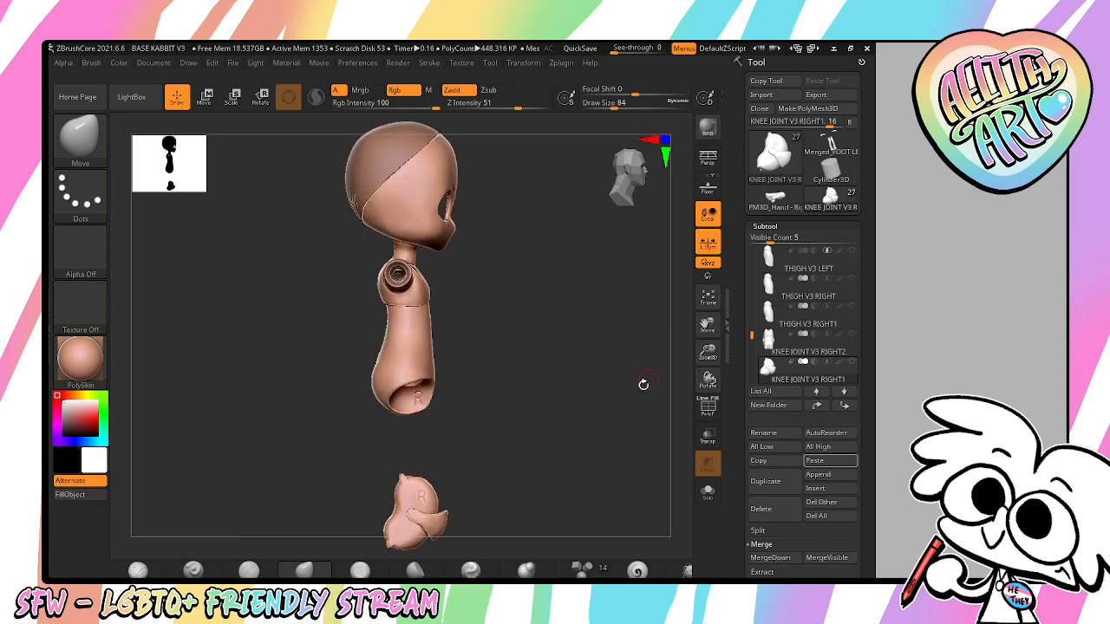
shift+drag(644, 385, 571, 363)
drag(708, 325, 661, 284)
drag(709, 353, 687, 326)
drag(707, 328, 678, 299)
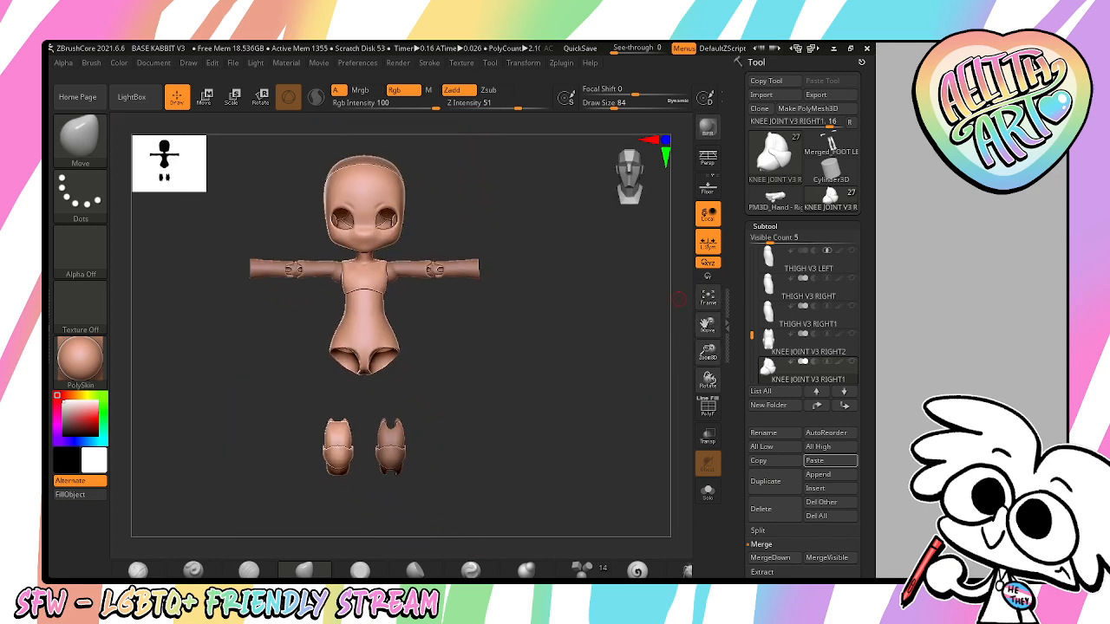